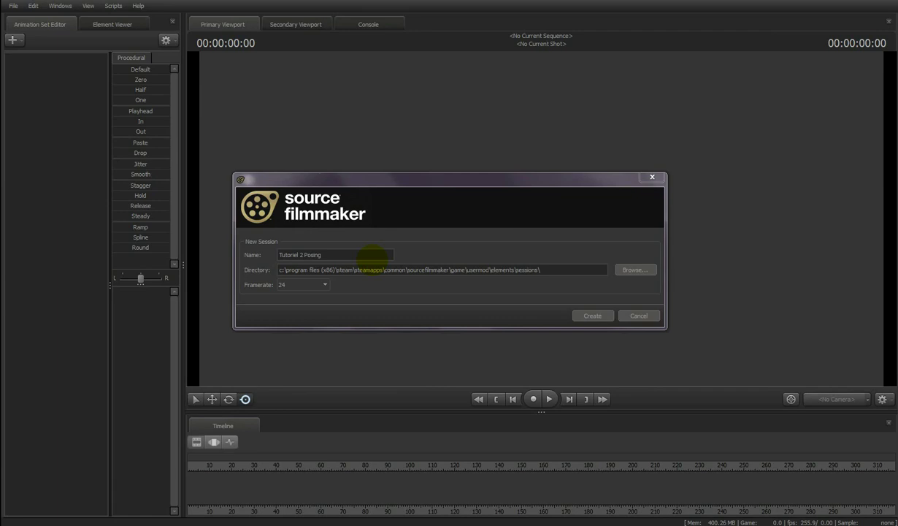
- Create a new session named Tutoriel 2 Posing with a framerate of 24
{"action": "left_click", "coordinate": [372, 255]}
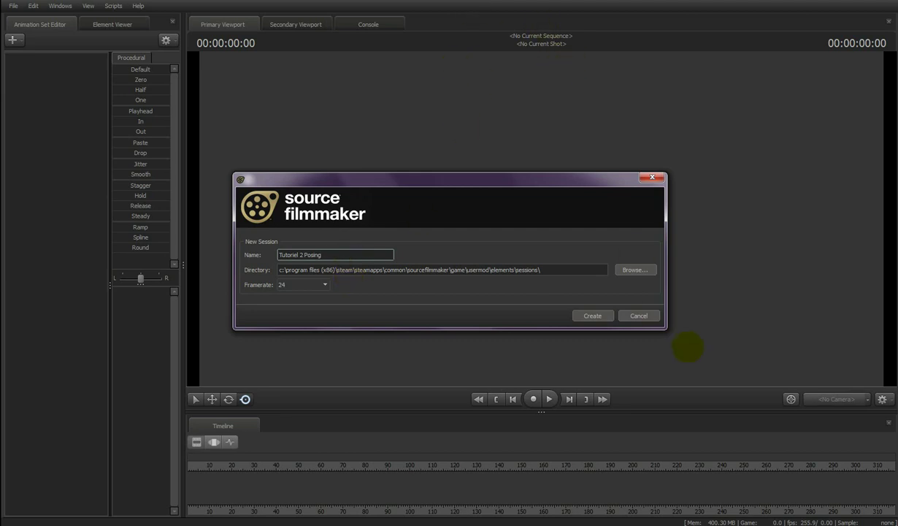
{"action": "left_click", "coordinate": [593, 315]}
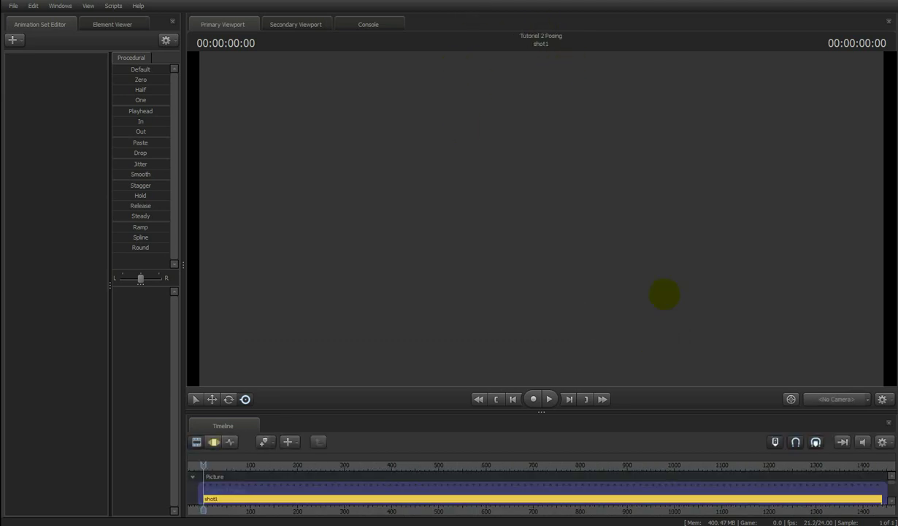
{"action": "right_click", "coordinate": [428, 176]}
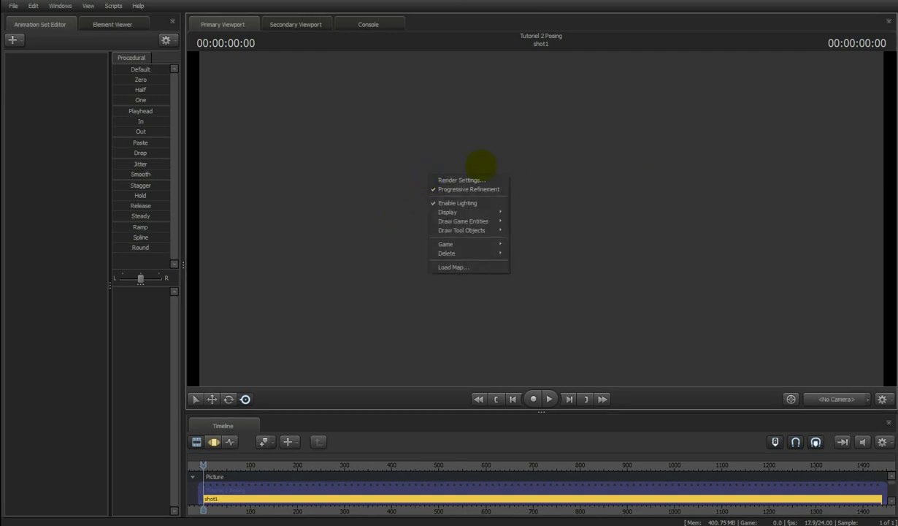
{"action": "left_click", "coordinate": [539, 221]}
{"action": "right_click", "coordinate": [350, 187]}
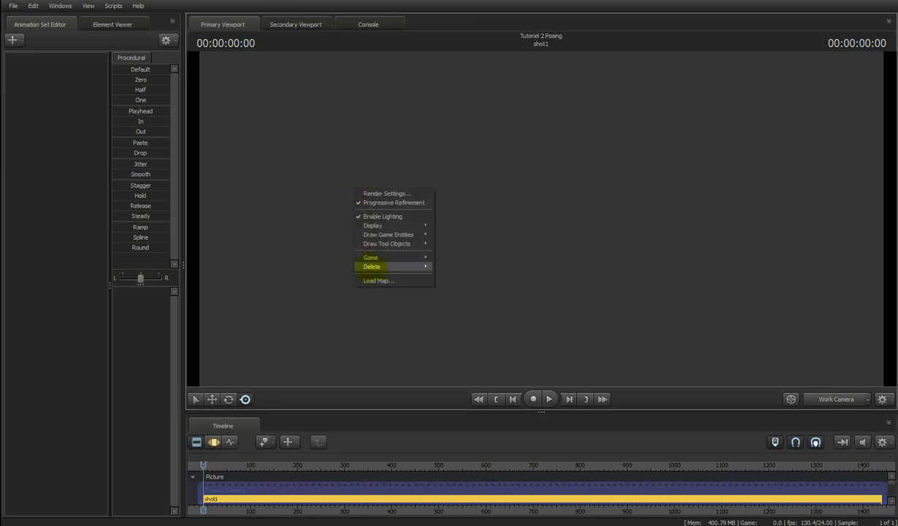
{"action": "left_click", "coordinate": [380, 279]}
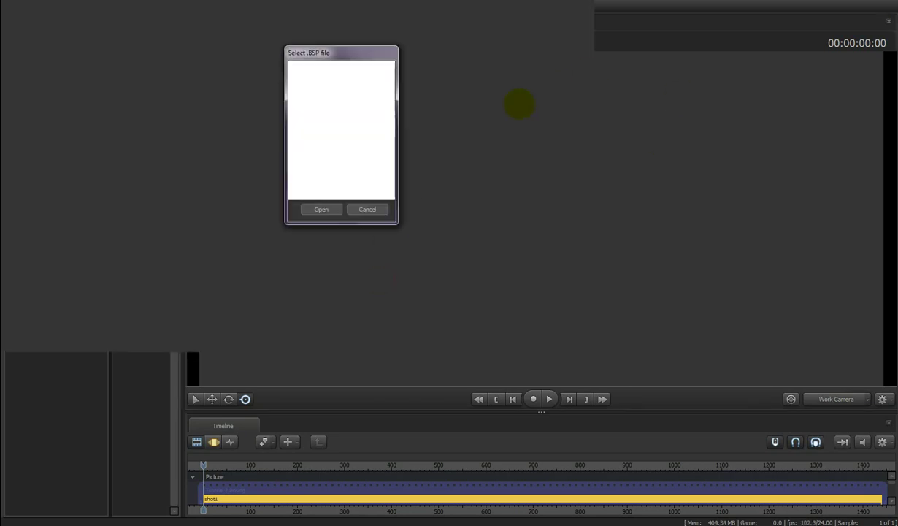
{"action": "left_click_drag", "start_coordinate": [350, 54], "coordinate": [646, 122]}
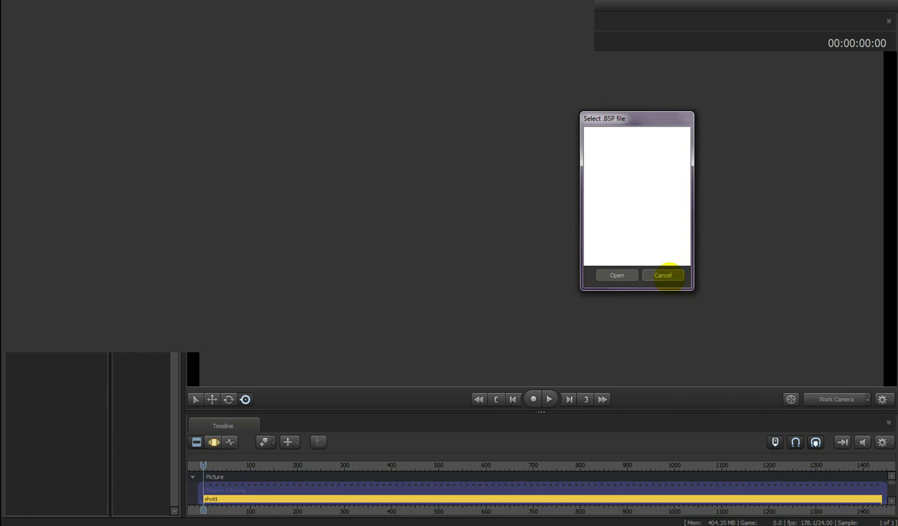
{"action": "left_click", "coordinate": [663, 275]}
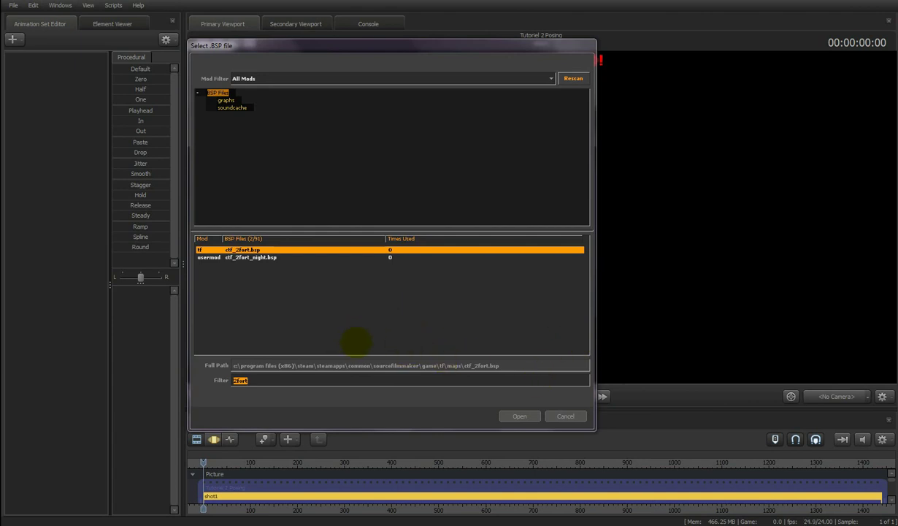
- Filter the map files by stage.bsp and load that map into the session
{"action": "left_click_drag", "start_coordinate": [273, 383], "coordinate": [76, 373]}
{"action": "key", "text": "BackSpace"}
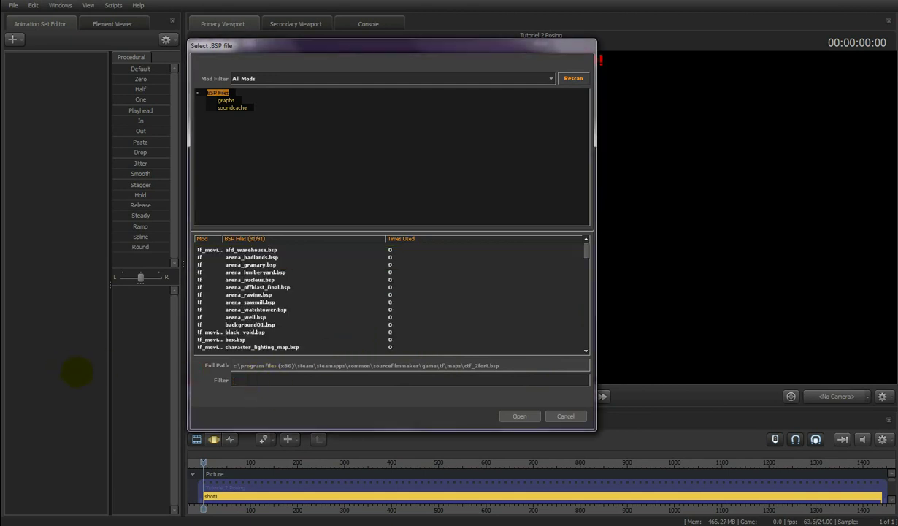
{"action": "type", "text": "stage.bsp"}
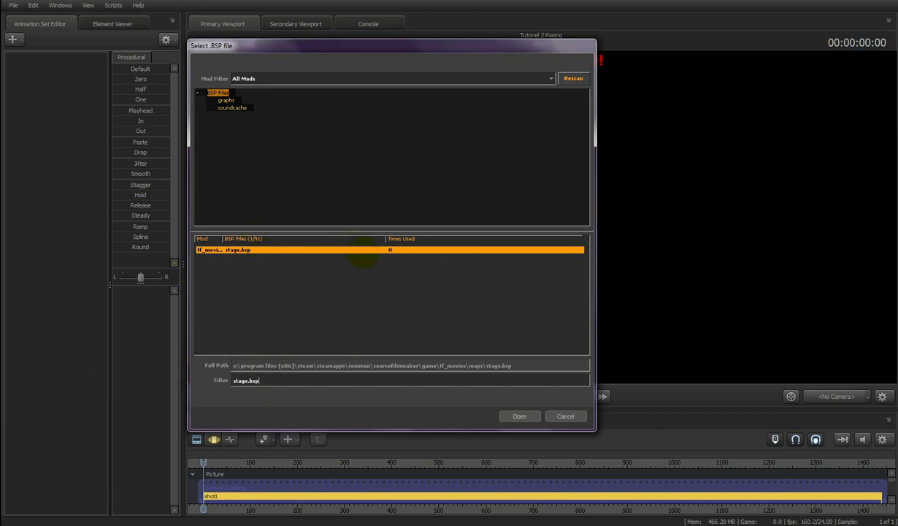
{"action": "double_click", "coordinate": [309, 252]}
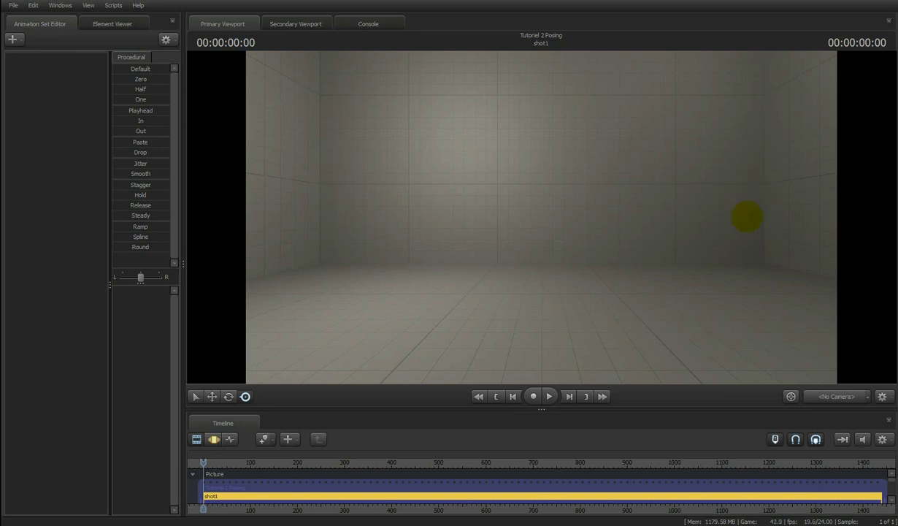
- Enlarge the viewport and create a new scene camera facing the room corner behind the red platform
{"action": "left_click_drag", "start_coordinate": [639, 170], "coordinate": [541, 217]}
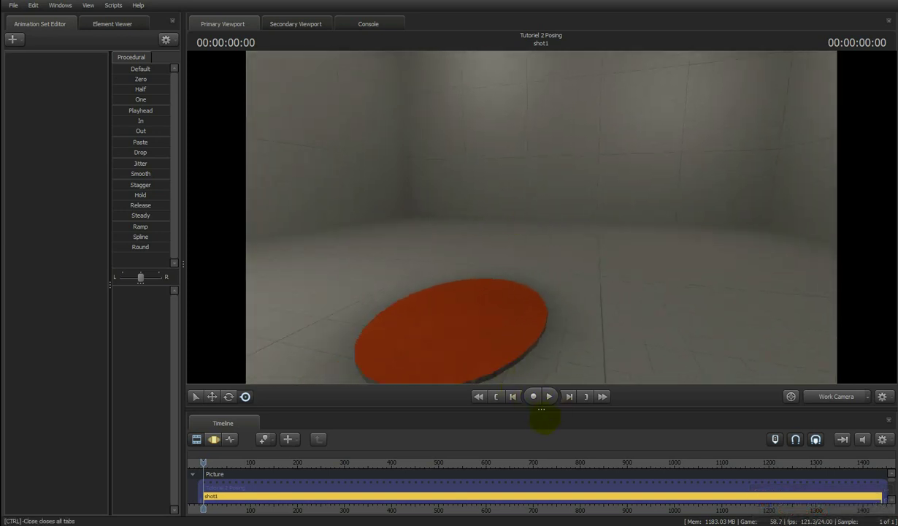
{"action": "left_click_drag", "start_coordinate": [541, 409], "coordinate": [667, 471]}
{"action": "left_click_drag", "start_coordinate": [534, 272], "coordinate": [541, 243]}
{"action": "key", "text": "w"}
{"action": "key", "text": "a"}
{"action": "left_click_drag", "start_coordinate": [757, 349], "coordinate": [541, 242]}
{"action": "left_click", "coordinate": [866, 447]}
{"action": "mouse_move", "coordinate": [850, 485]}
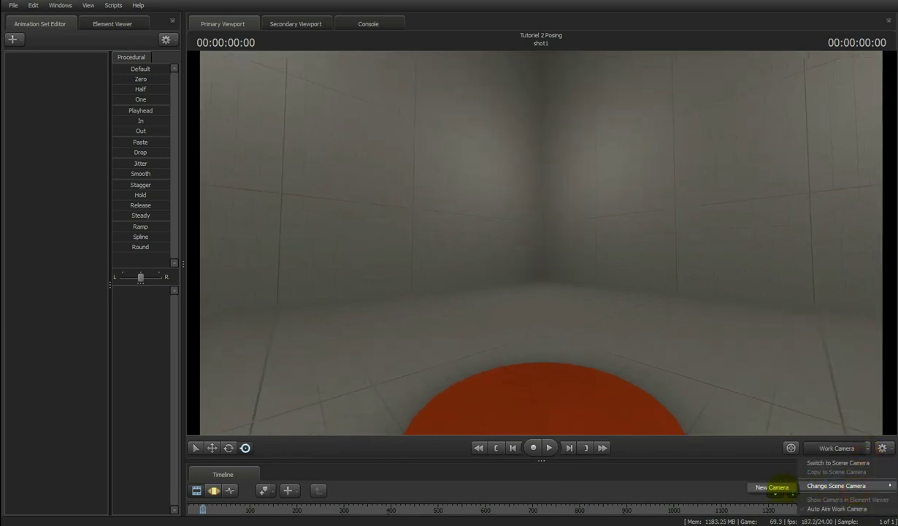
{"action": "left_click", "coordinate": [772, 485]}
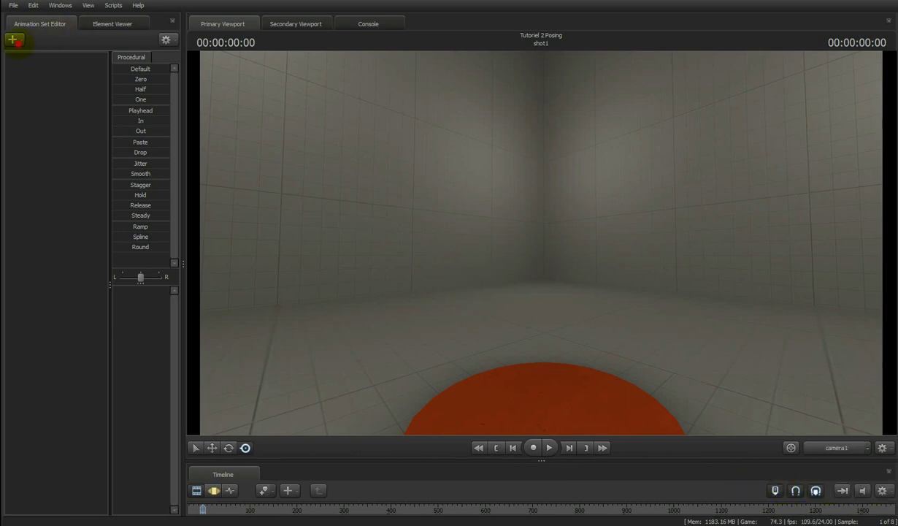
- Create an animation set for a new model, filtering the models by hwm and loading player\hwm\medic.mdl
{"action": "left_click", "coordinate": [13, 39]}
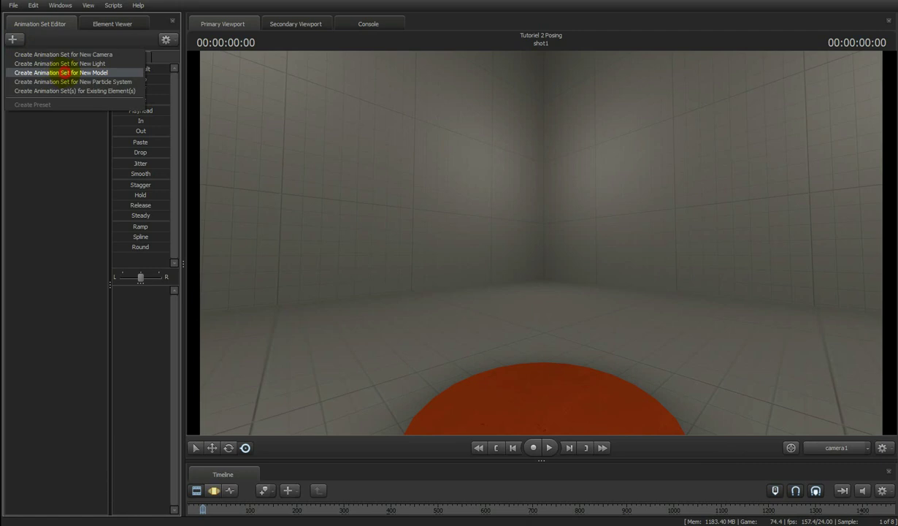
{"action": "left_click", "coordinate": [64, 72]}
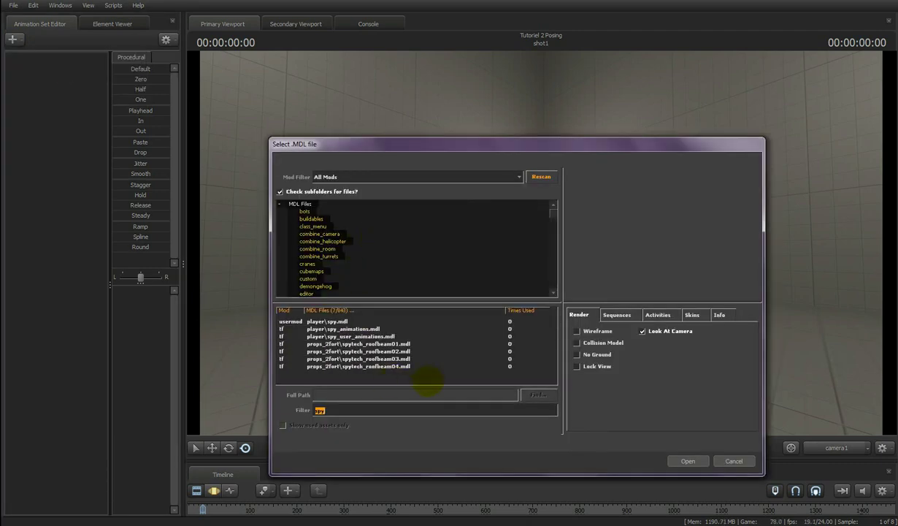
{"action": "type", "text": "hwm"}
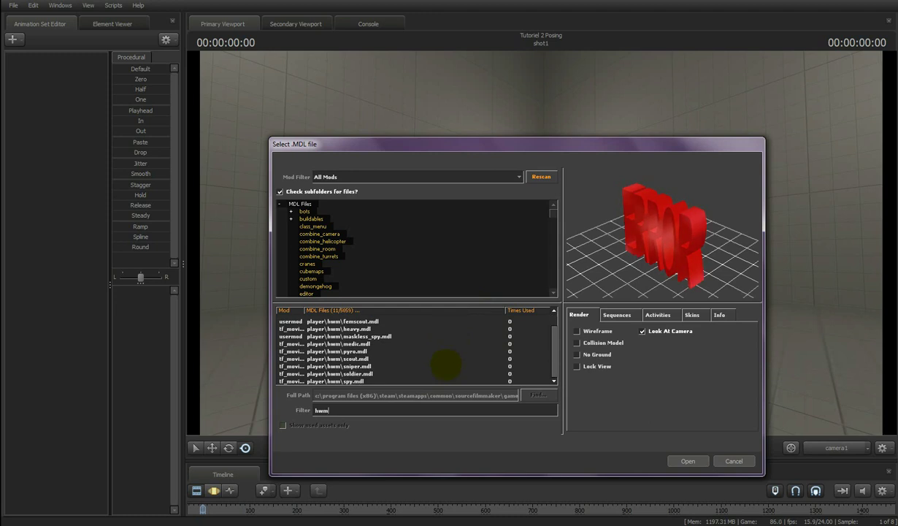
{"action": "scroll", "coordinate": [391, 351], "scroll_direction": "down", "scroll_amount": 1}
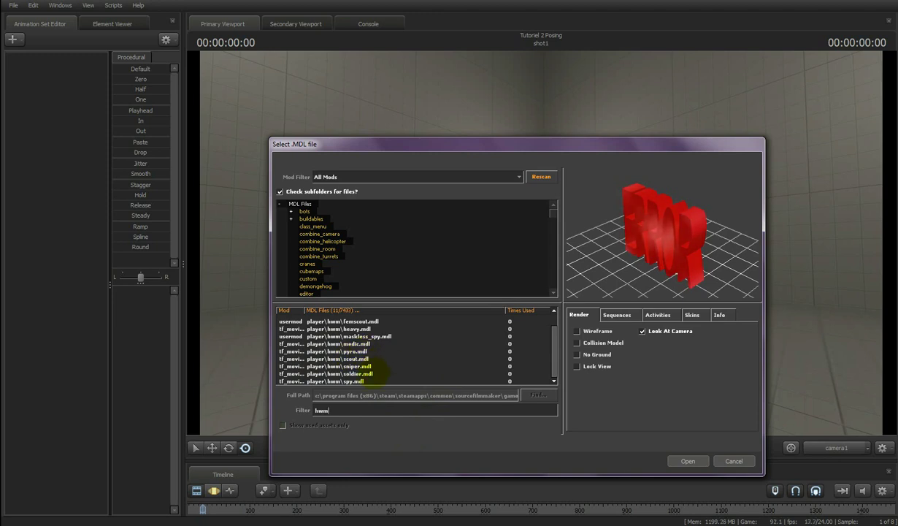
{"action": "scroll", "coordinate": [360, 355], "scroll_direction": "up", "scroll_amount": 1}
{"action": "left_click", "coordinate": [362, 358]}
{"action": "left_click", "coordinate": [363, 358]}
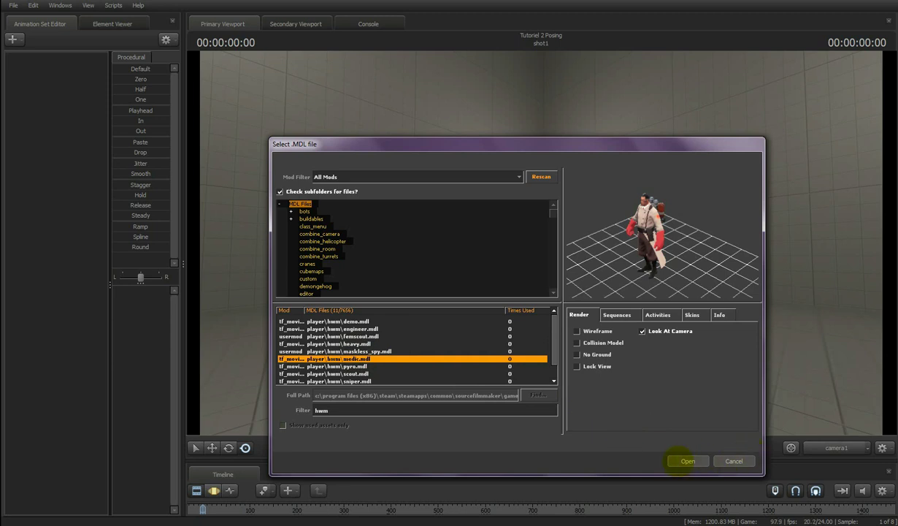
{"action": "left_click", "coordinate": [685, 460]}
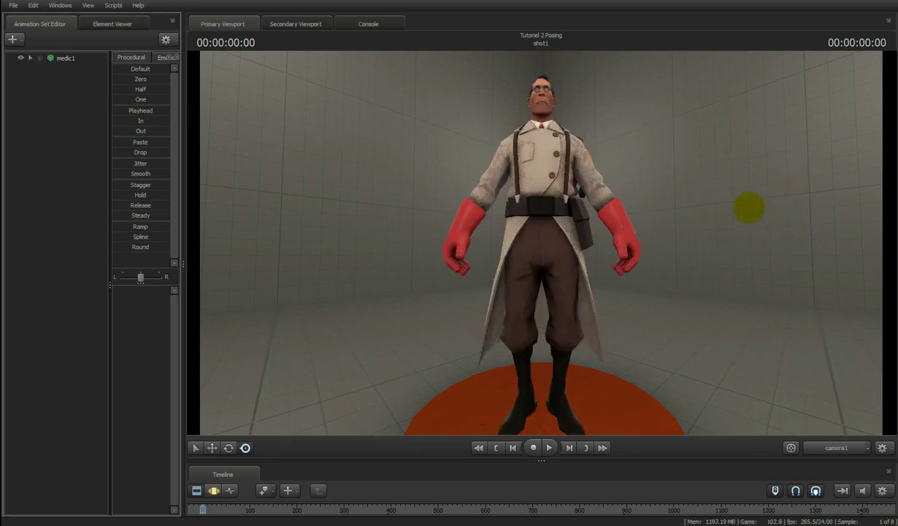
- Switch to the work camera, move it beside the medic, and put the timeline in the Motion Editor
{"action": "left_click", "coordinate": [839, 449]}
{"action": "mouse_move", "coordinate": [541, 243]}
{"action": "left_mouse_down"}
{"action": "mouse_move", "coordinate": [601, 271]}
{"action": "mouse_move", "coordinate": [537, 242]}
{"action": "left_mouse_up"}
{"action": "key", "text": "a"}
{"action": "key", "text": "d"}
{"action": "key", "text": "s"}
{"action": "key", "text": "w"}
{"action": "key", "text": "a"}
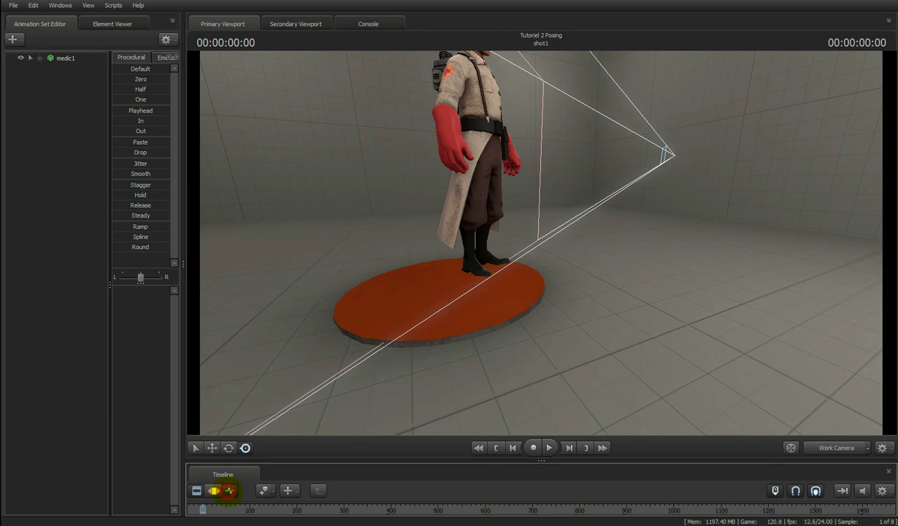
{"action": "left_click", "coordinate": [230, 490]}
{"action": "left_click", "coordinate": [213, 490]}
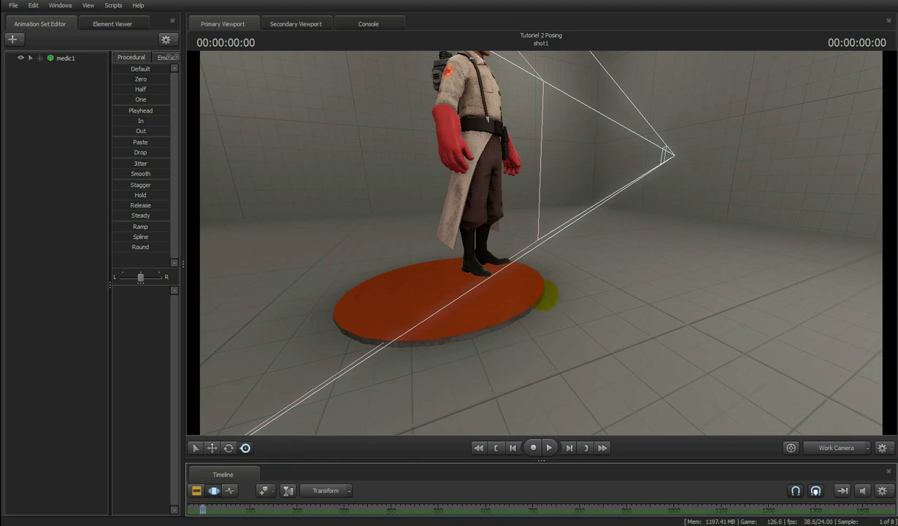
- Show the medic's bone controls and examine the skeleton from the side at several distances and angles
{"action": "key", "text": "ctrl"}
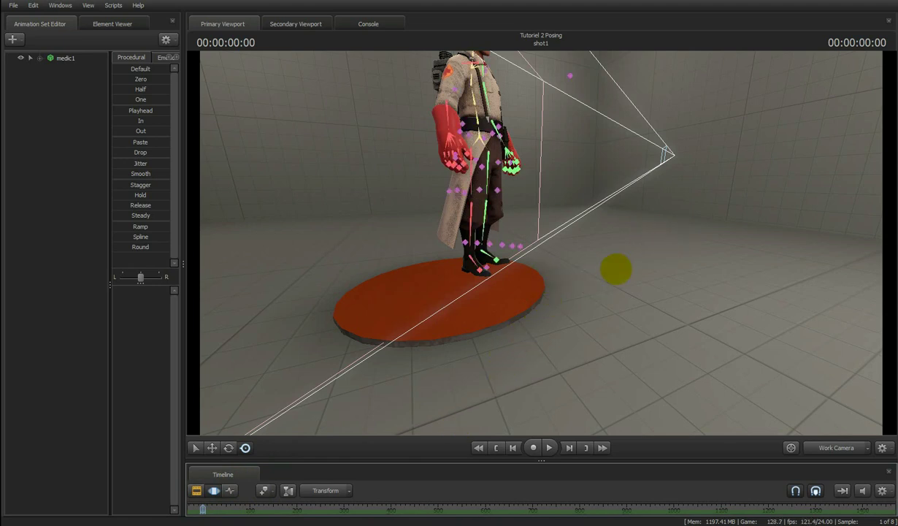
{"action": "left_click_drag", "start_coordinate": [596, 307], "coordinate": [544, 236]}
{"action": "key", "text": "ctrl"}
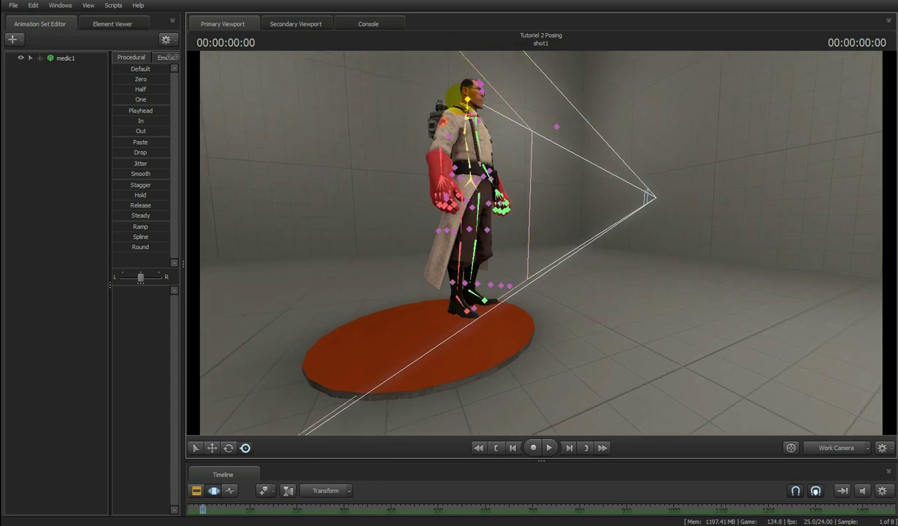
{"action": "left_click_drag", "start_coordinate": [638, 154], "coordinate": [541, 243]}
{"action": "key", "text": "d"}
{"action": "key", "text": "ctrl"}
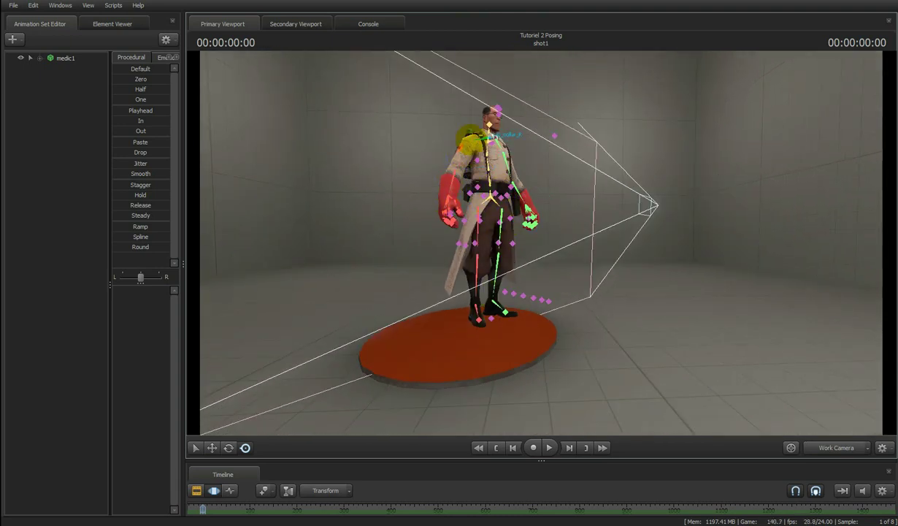
{"action": "left_click_drag", "start_coordinate": [643, 255], "coordinate": [511, 200]}
{"action": "key", "text": "ctrl"}
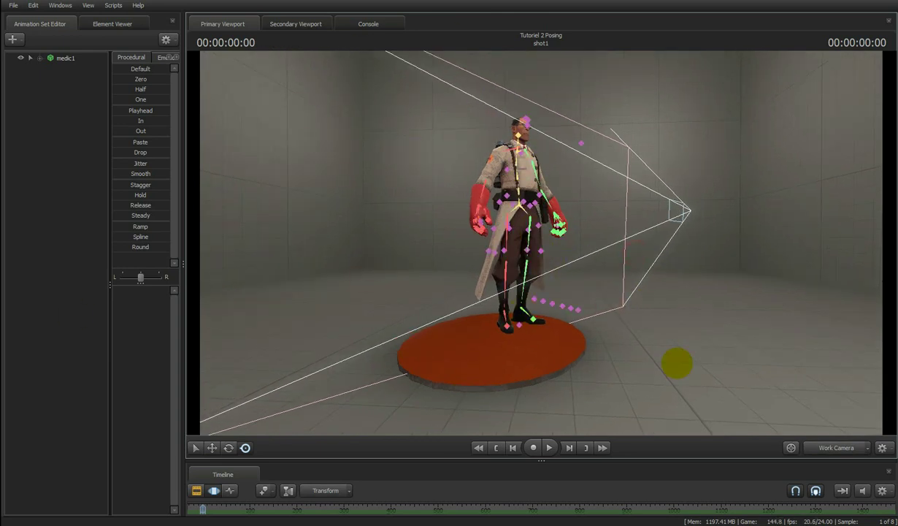
{"action": "key", "text": "w"}
{"action": "left_click_drag", "start_coordinate": [541, 243], "coordinate": [541, 243]}
{"action": "key", "text": "ctrl"}
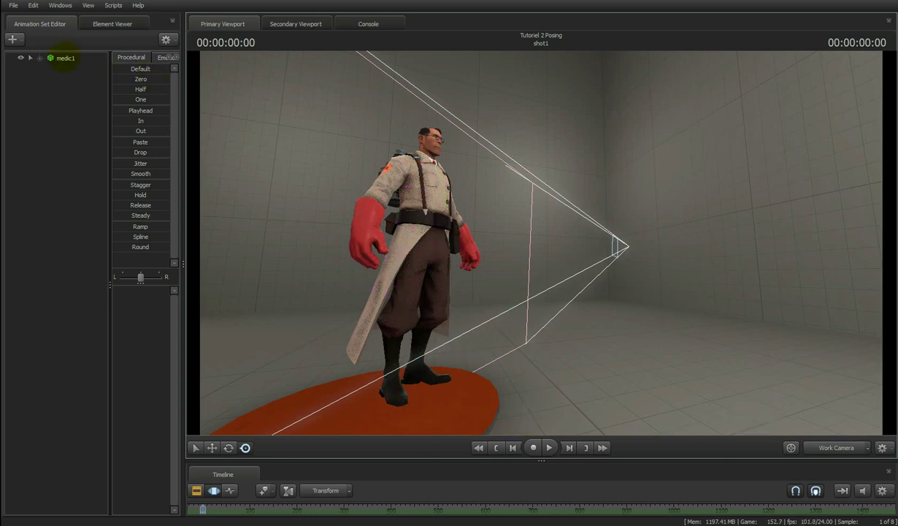
- Select the entire medic1 animation set, try moving it with its manipulator, and undo the move
{"action": "left_click", "coordinate": [68, 58]}
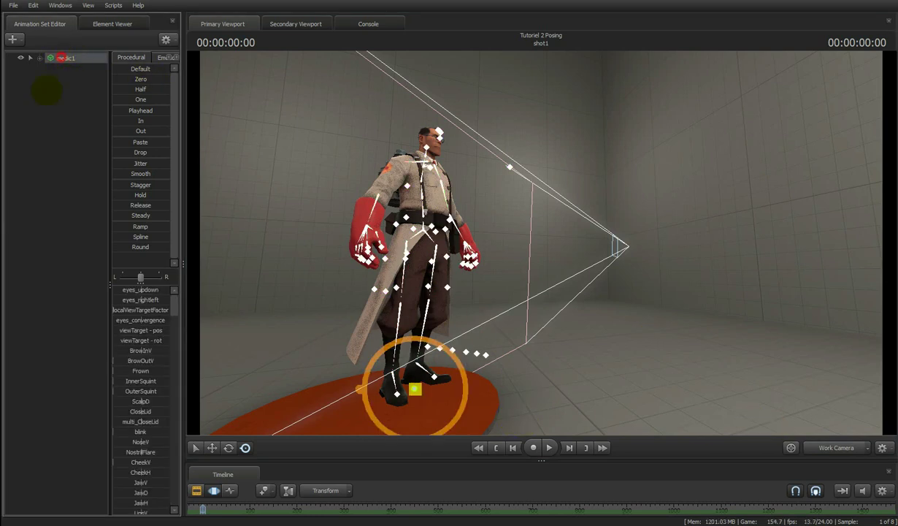
{"action": "left_click", "coordinate": [541, 242]}
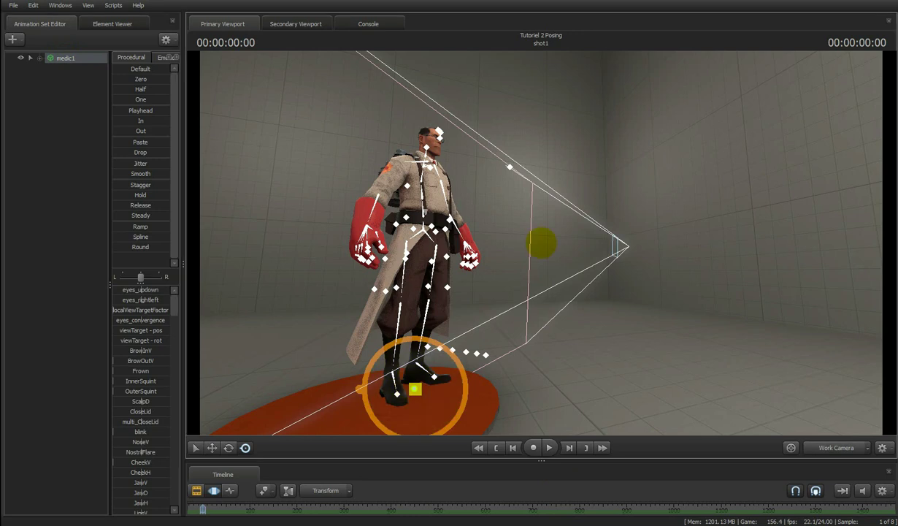
{"action": "left_click_drag", "start_coordinate": [416, 390], "coordinate": [541, 242]}
{"action": "key", "text": "ctrl+z"}
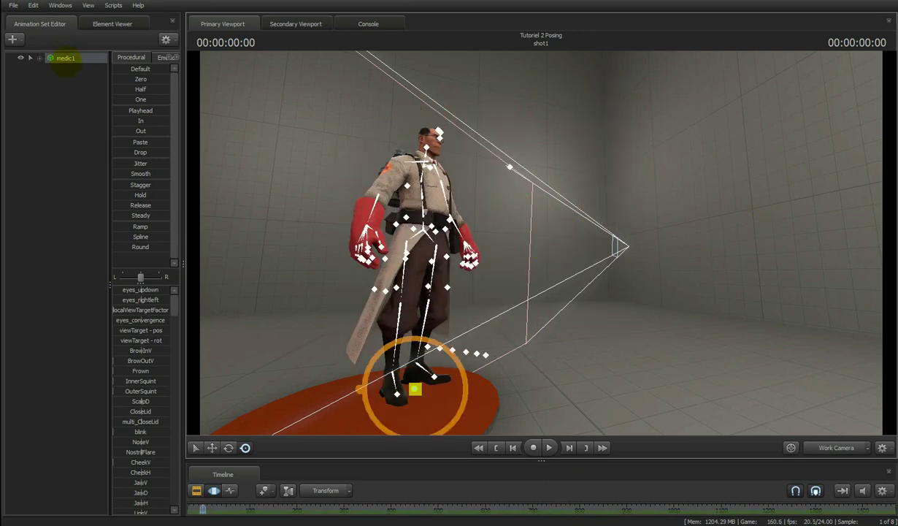
- Select the rootTransform control at the medic's feet, try lifting the model off the platform, and undo the move
{"action": "left_click", "coordinate": [75, 131]}
{"action": "key", "text": "ctrl"}
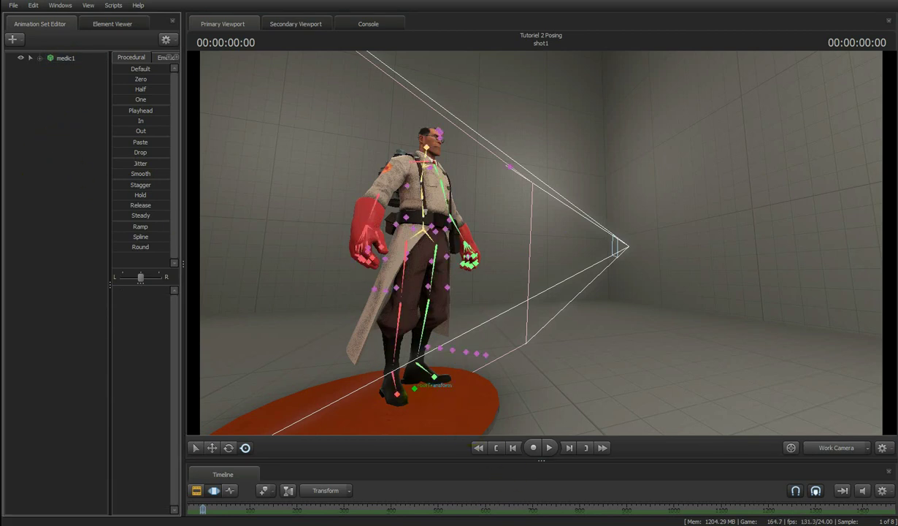
{"action": "left_click", "coordinate": [415, 388], "text": "ctrl"}
{"action": "left_click_drag", "start_coordinate": [415, 388], "coordinate": [568, 270]}
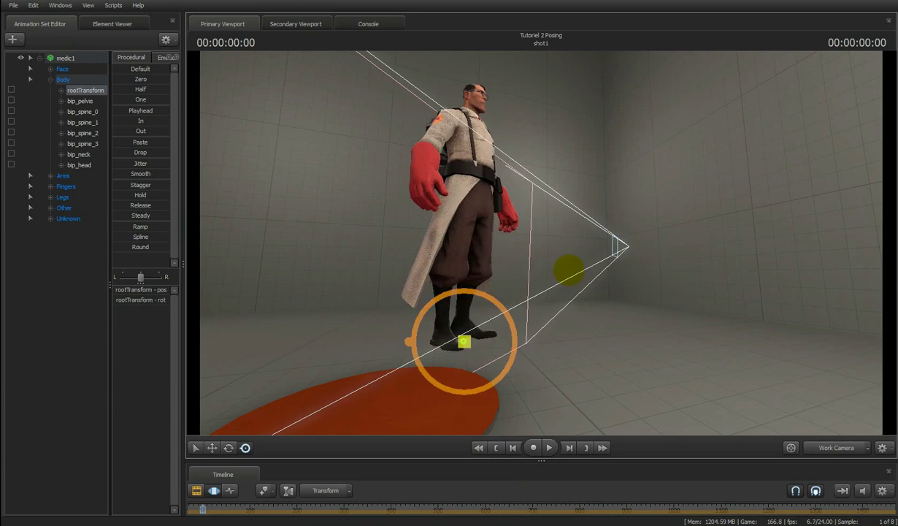
{"action": "key", "text": "ctrl+z"}
- Examine the medic's upper body from the front with the work camera, showing the bones of the torso and arms
{"action": "key", "text": "s"}
{"action": "left_click_drag", "start_coordinate": [667, 224], "coordinate": [541, 241]}
{"action": "left_click_drag", "start_coordinate": [494, 333], "coordinate": [541, 242]}
{"action": "left_click_drag", "start_coordinate": [651, 193], "coordinate": [541, 243]}
{"action": "key", "text": "w"}
{"action": "key", "text": "ctrl"}
{"action": "left_click_drag", "start_coordinate": [642, 168], "coordinate": [540, 243]}
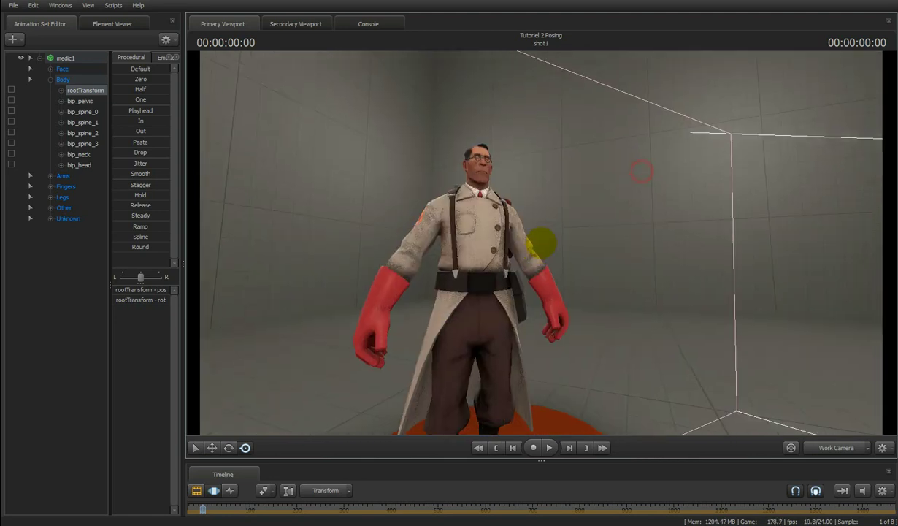
{"action": "key", "text": "ctrl"}
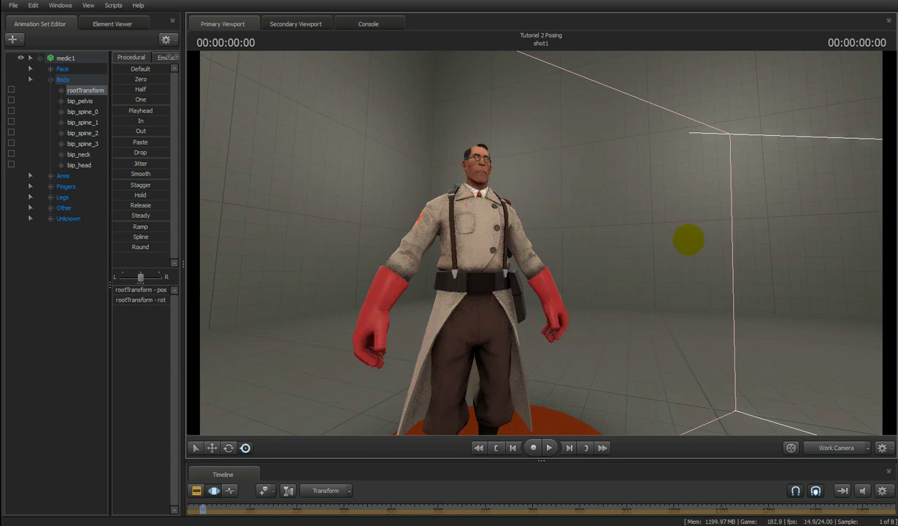
{"action": "key", "text": "ctrl"}
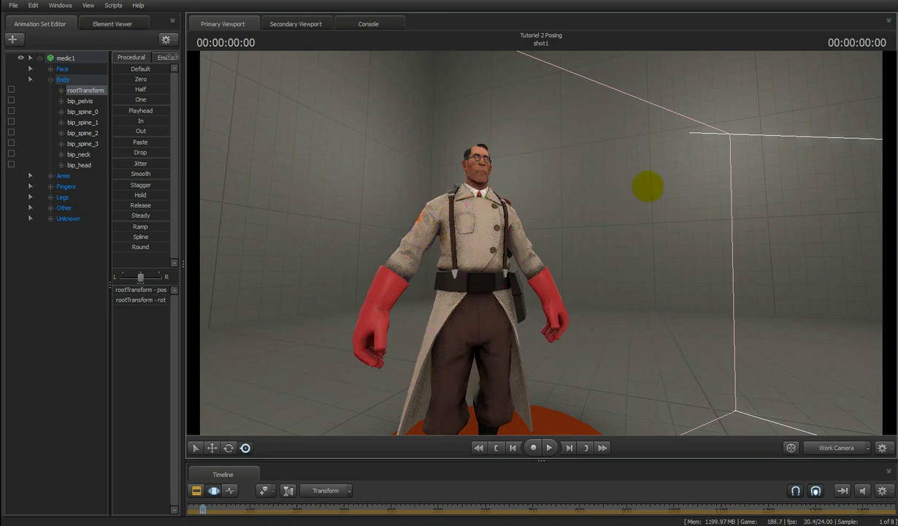
{"action": "left_click_drag", "start_coordinate": [647, 186], "coordinate": [538, 235]}
{"action": "key", "text": "ctrl"}
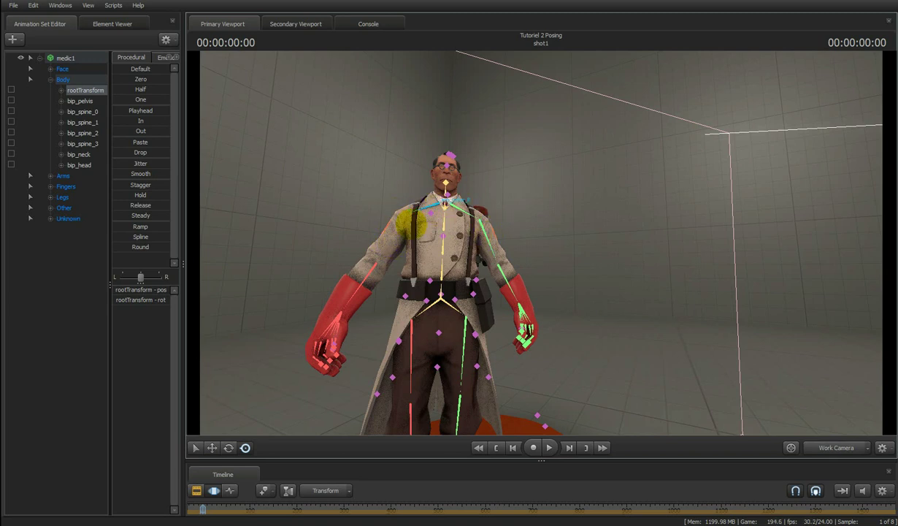
- Select the medic's right upper arm bone, try rotating it with the screen-space manipulator, and undo the changes
{"action": "left_click_drag", "start_coordinate": [475, 207], "coordinate": [544, 243]}
{"action": "left_click_drag", "start_coordinate": [600, 243], "coordinate": [418, 249]}
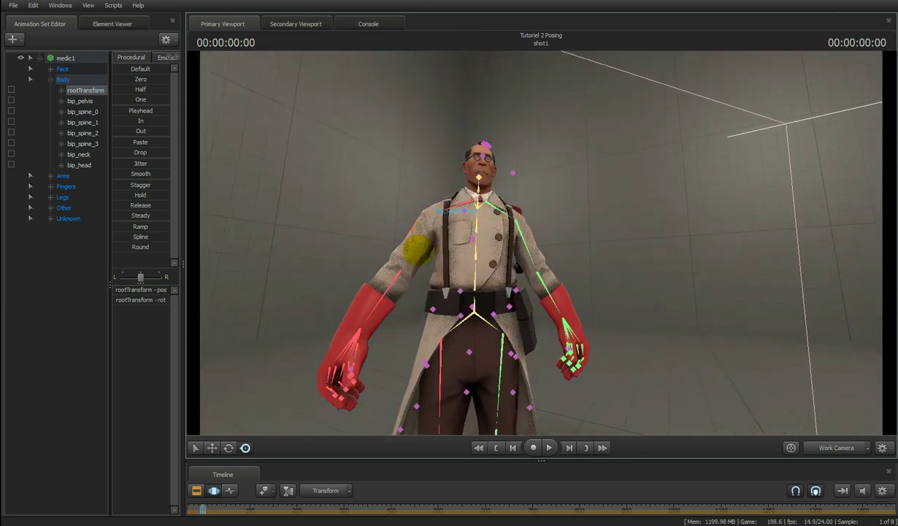
{"action": "left_click", "coordinate": [420, 238]}
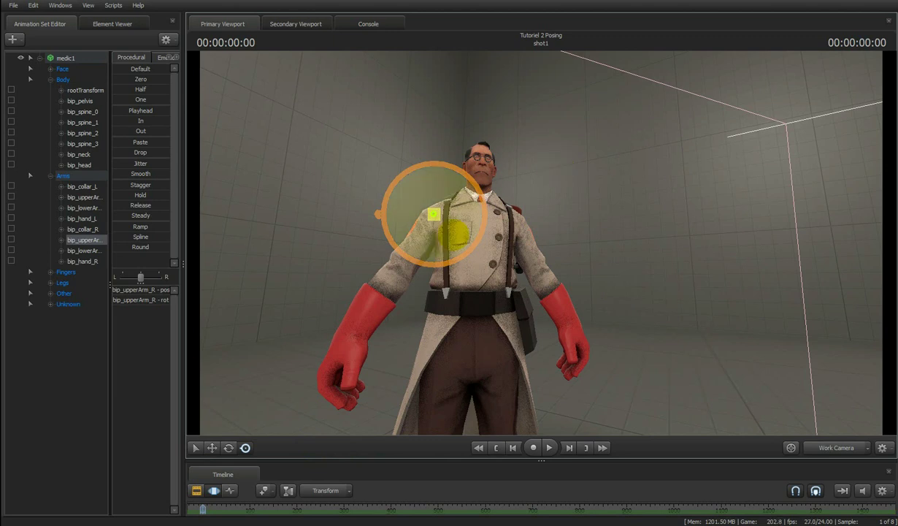
{"action": "mouse_move", "coordinate": [433, 214]}
{"action": "left_mouse_down"}
{"action": "mouse_move", "coordinate": [418, 233]}
{"action": "mouse_move", "coordinate": [451, 212]}
{"action": "mouse_move", "coordinate": [417, 203]}
{"action": "mouse_move", "coordinate": [438, 187]}
{"action": "mouse_move", "coordinate": [437, 208]}
{"action": "mouse_move", "coordinate": [425, 195]}
{"action": "mouse_move", "coordinate": [421, 207]}
{"action": "left_mouse_up"}
{"action": "key", "text": "ctrl+z"}
{"action": "left_click_drag", "start_coordinate": [446, 281], "coordinate": [447, 285]}
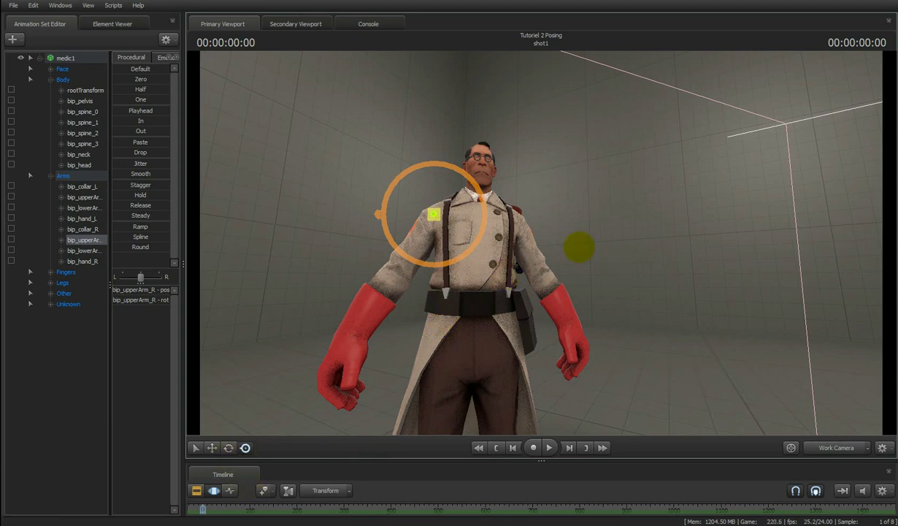
{"action": "left_click_drag", "start_coordinate": [427, 225], "coordinate": [401, 245]}
{"action": "key", "text": "ctrl+z"}
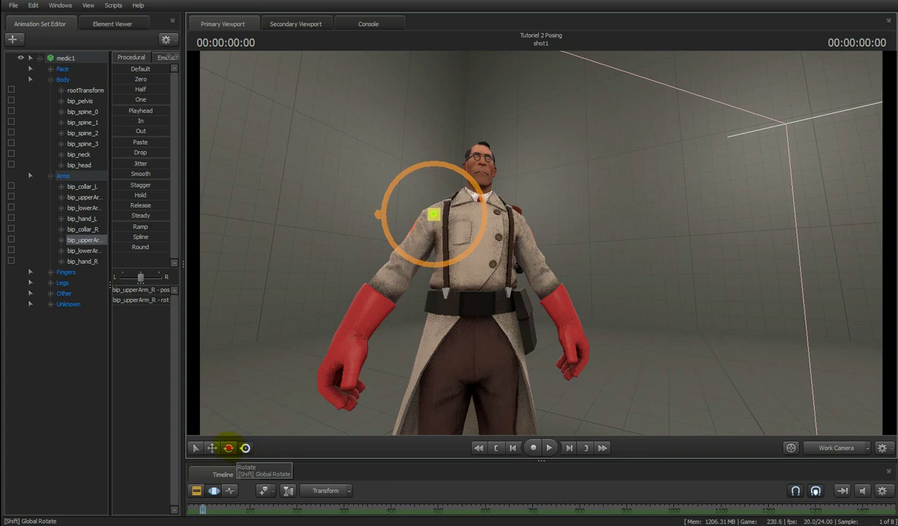
- Switch to the Rotate manipulator, try turning the right upper arm around a single axis, and undo the rotation
{"action": "left_click", "coordinate": [228, 448]}
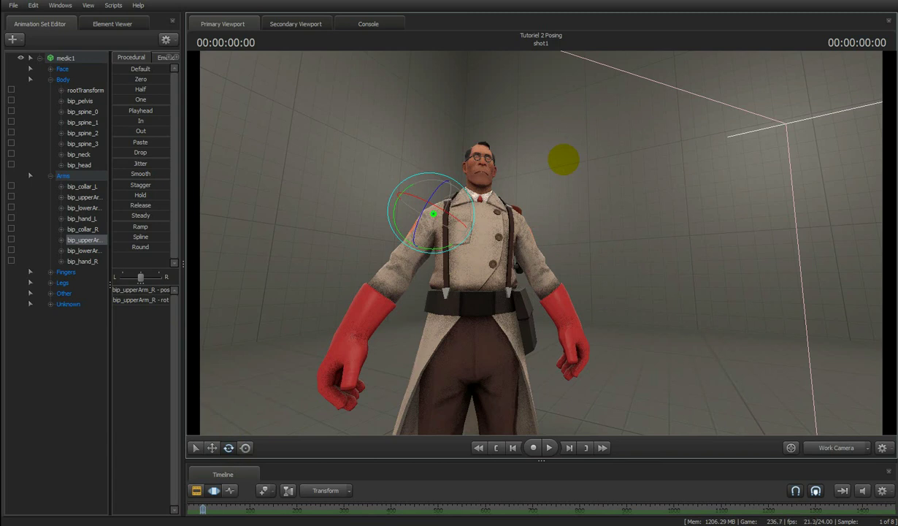
{"action": "key", "text": "a"}
{"action": "left_click_drag", "start_coordinate": [565, 215], "coordinate": [543, 240]}
{"action": "left_click_drag", "start_coordinate": [697, 215], "coordinate": [541, 242]}
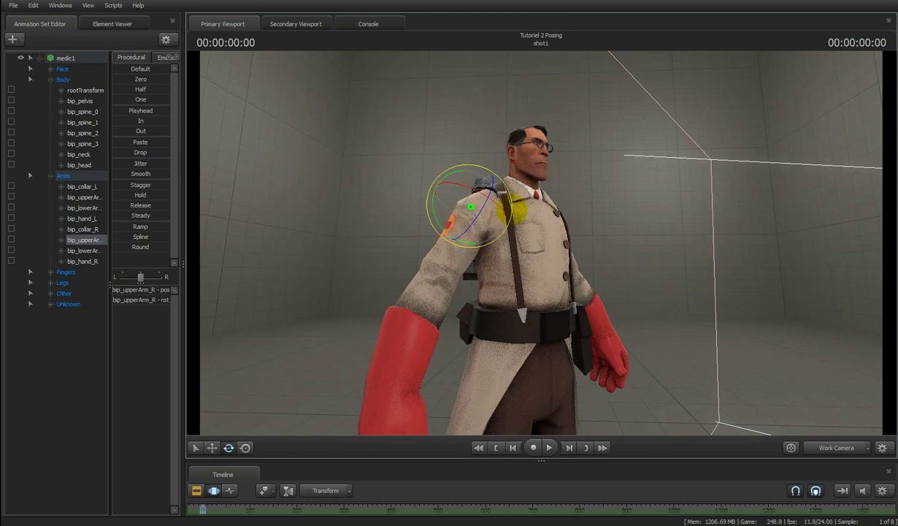
{"action": "left_click_drag", "start_coordinate": [639, 228], "coordinate": [541, 242]}
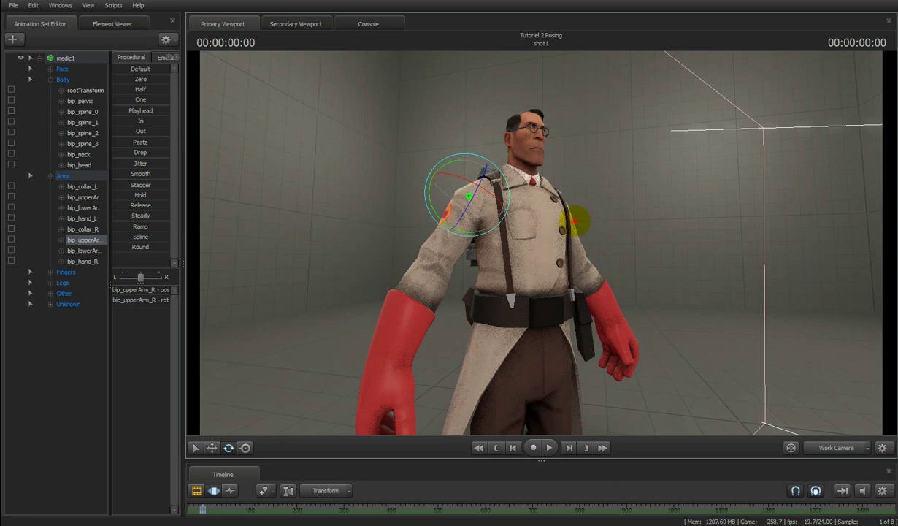
{"action": "left_click_drag", "start_coordinate": [575, 220], "coordinate": [538, 209]}
{"action": "left_click_drag", "start_coordinate": [451, 207], "coordinate": [497, 197]}
{"action": "key", "text": "ctrl+z"}
- Rotate the medic's right upper arm bone to raise the arm away from the body
{"action": "key", "text": "d"}
{"action": "left_click_drag", "start_coordinate": [540, 244], "coordinate": [520, 245]}
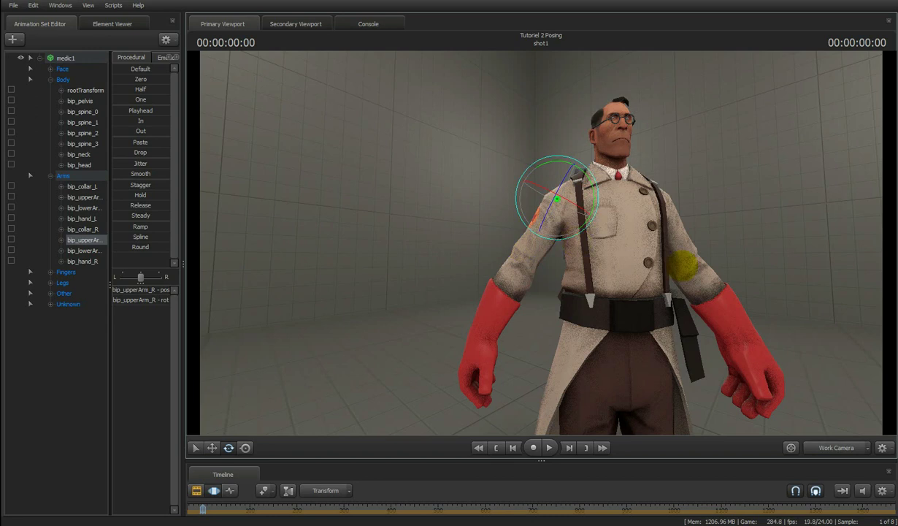
{"action": "left_click_drag", "start_coordinate": [677, 297], "coordinate": [541, 242]}
{"action": "key", "text": "a"}
{"action": "key", "text": "a"}
{"action": "key", "text": "d"}
{"action": "left_click_drag", "start_coordinate": [641, 207], "coordinate": [541, 242]}
{"action": "key", "text": "d"}
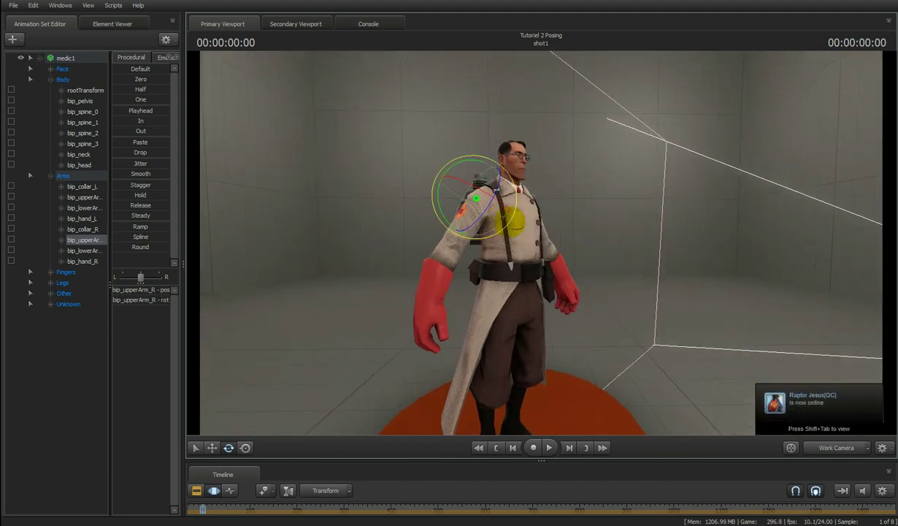
{"action": "mouse_move", "coordinate": [494, 196]}
{"action": "left_mouse_down"}
{"action": "mouse_move", "coordinate": [485, 196]}
{"action": "mouse_move", "coordinate": [486, 178]}
{"action": "mouse_move", "coordinate": [479, 191]}
{"action": "mouse_move", "coordinate": [487, 184]}
{"action": "left_mouse_up"}
- Select bip_lowerArm_R and bend the right forearm upward at the elbow
{"action": "key", "text": "d"}
{"action": "left_click_drag", "start_coordinate": [628, 184], "coordinate": [541, 231]}
{"action": "key", "text": "d"}
{"action": "key", "text": "w"}
{"action": "left_click", "coordinate": [644, 210], "text": "ctrl"}
{"action": "left_click", "coordinate": [653, 219], "text": "ctrl"}
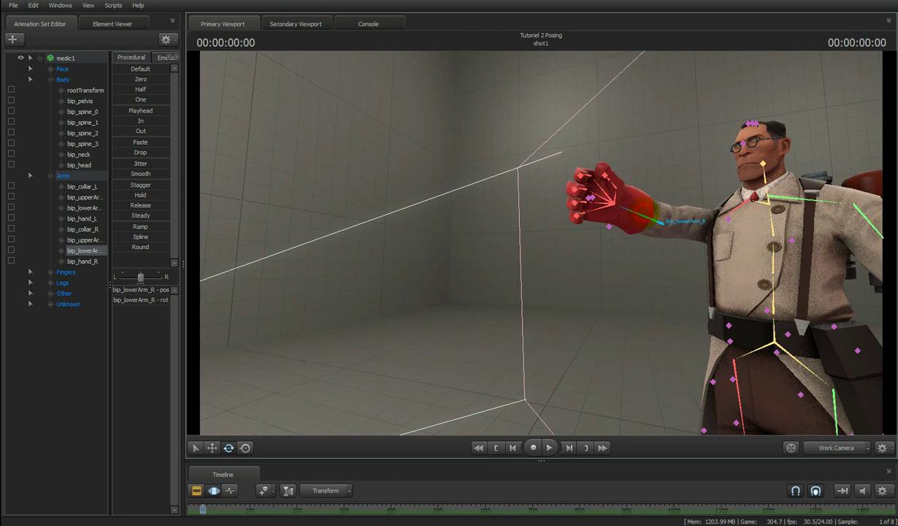
{"action": "left_click_drag", "start_coordinate": [635, 219], "coordinate": [655, 174]}
- Rotate the medic's left arm bones to swing the arm out behind the body
{"action": "left_click_drag", "start_coordinate": [816, 118], "coordinate": [538, 242]}
{"action": "key", "text": "a"}
{"action": "key", "text": "s"}
{"action": "key", "text": "d"}
{"action": "key", "text": "w"}
{"action": "key", "text": "d"}
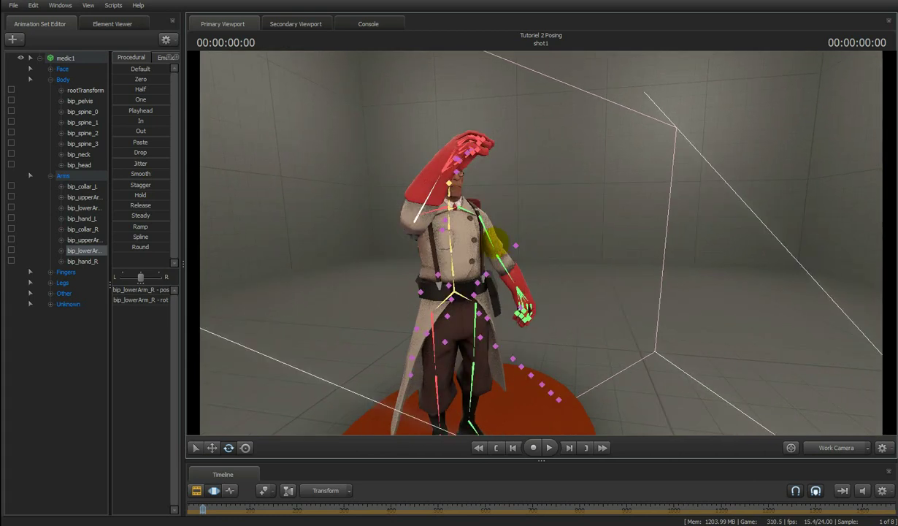
{"action": "left_click", "coordinate": [496, 240], "text": "ctrl"}
{"action": "left_click_drag", "start_coordinate": [488, 196], "coordinate": [443, 259]}
{"action": "key", "text": "d"}
{"action": "left_click", "coordinate": [516, 242]}
- Select bip_pelvis and rotate it to lean the medic's upper body forward
{"action": "left_click", "coordinate": [457, 229], "text": "ctrl"}
{"action": "left_click_drag", "start_coordinate": [628, 188], "coordinate": [572, 293]}
{"action": "left_click", "coordinate": [513, 238], "text": "ctrl"}
{"action": "left_click", "coordinate": [513, 253], "text": "ctrl"}
{"action": "key", "text": "ctrl+z"}
{"action": "left_click_drag", "start_coordinate": [662, 241], "coordinate": [541, 243]}
{"action": "key", "text": "x"}
{"action": "key", "text": "d"}
{"action": "key", "text": "ctrl"}
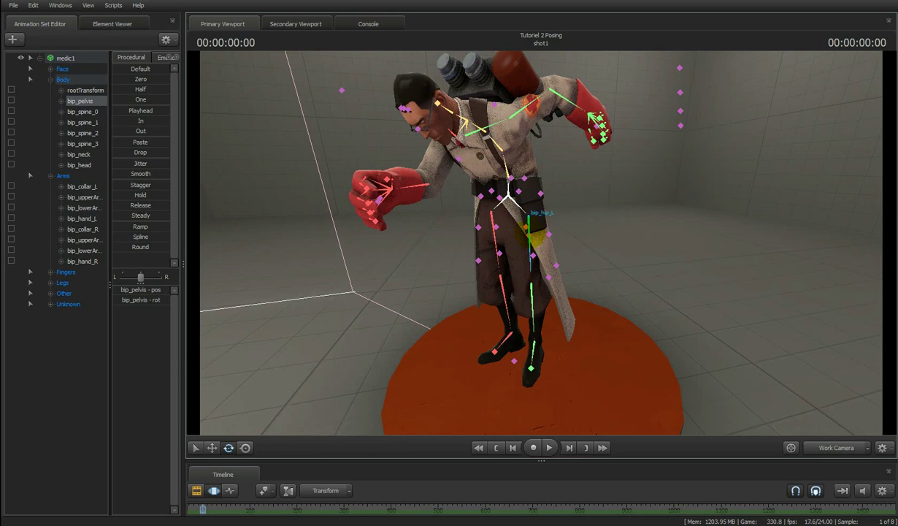
- Bend the left leg at the hip and knee, and tilt the pelvis further forward
{"action": "left_click", "coordinate": [529, 237], "text": "ctrl"}
{"action": "left_click_drag", "start_coordinate": [518, 209], "coordinate": [520, 176]}
{"action": "left_click", "coordinate": [517, 300], "text": "ctrl"}
{"action": "left_click_drag", "start_coordinate": [512, 276], "coordinate": [518, 304]}
{"action": "left_click_drag", "start_coordinate": [694, 229], "coordinate": [545, 241]}
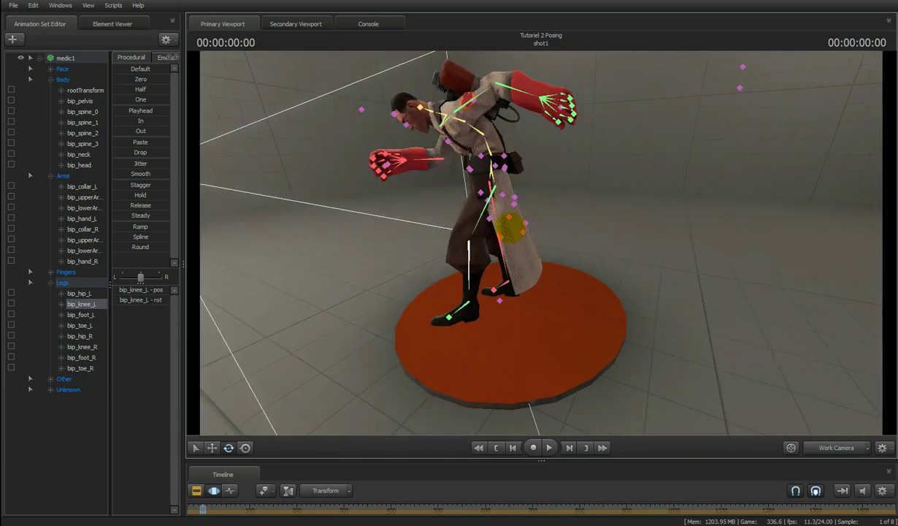
{"action": "left_click", "coordinate": [500, 174], "text": "ctrl"}
{"action": "left_click_drag", "start_coordinate": [466, 137], "coordinate": [450, 134]}
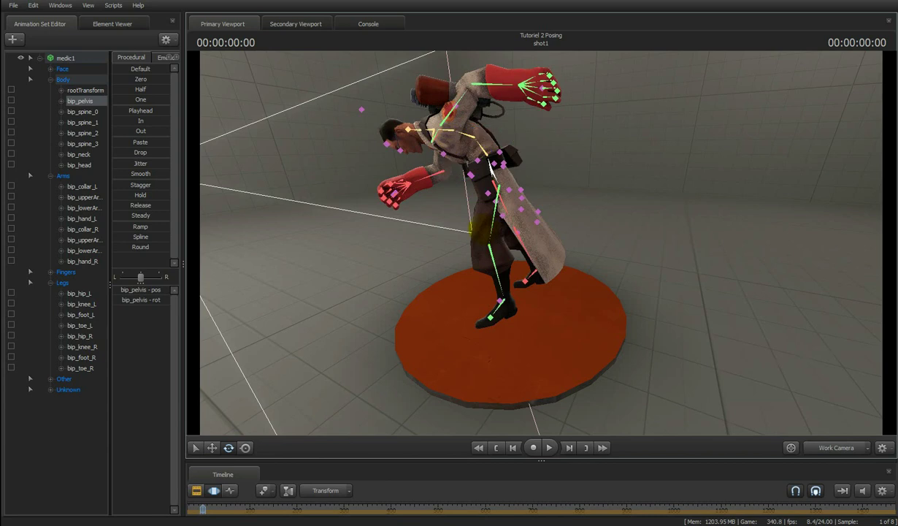
- Readjust the left hip and knee bones and angle the left foot so the supporting leg points toward the platform
{"action": "left_click", "coordinate": [487, 223], "text": "ctrl"}
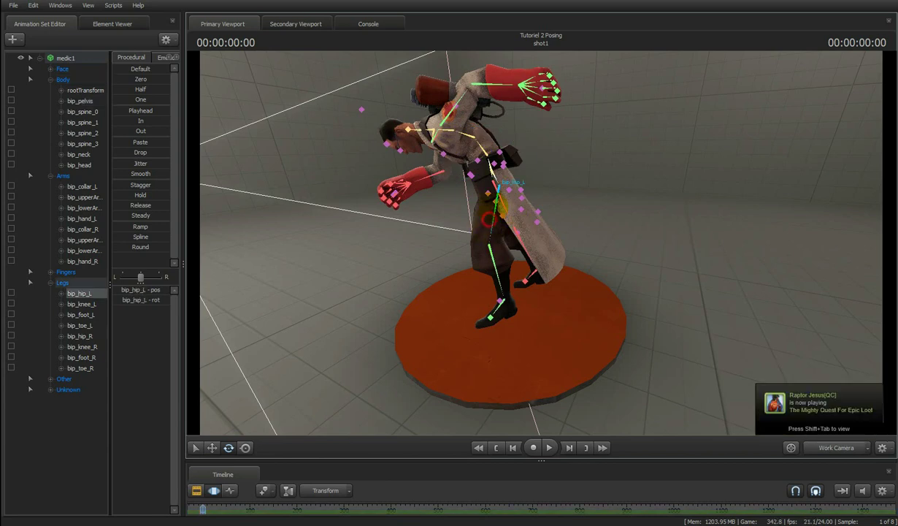
{"action": "mouse_move", "coordinate": [467, 166]}
{"action": "left_mouse_down"}
{"action": "mouse_move", "coordinate": [479, 139]}
{"action": "mouse_move", "coordinate": [461, 165]}
{"action": "left_mouse_up"}
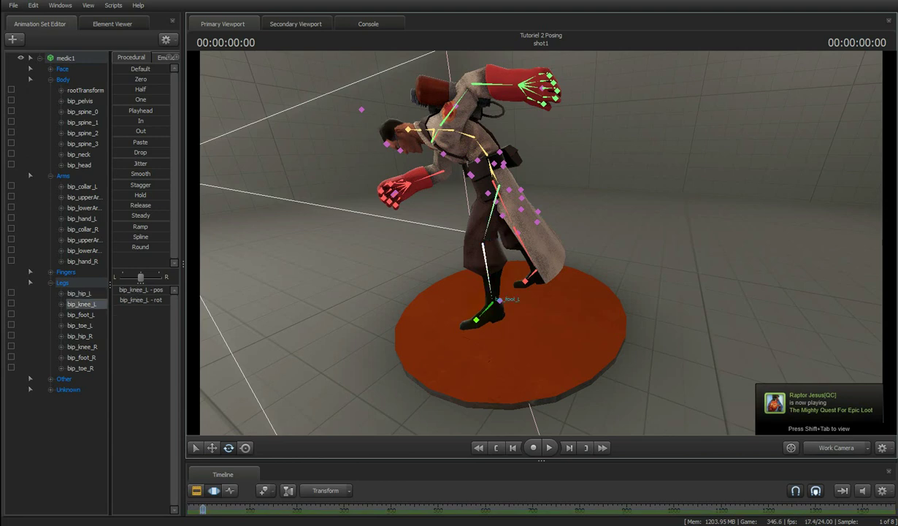
{"action": "left_click", "coordinate": [486, 309], "text": "ctrl"}
{"action": "left_click_drag", "start_coordinate": [466, 266], "coordinate": [459, 300]}
{"action": "left_click", "coordinate": [481, 323], "text": "ctrl"}
- Rotate bip_hip_R, bip_knee_R and bip_foot_R to kick the right leg out behind the medic
{"action": "key", "text": "w"}
{"action": "left_click_drag", "start_coordinate": [540, 240], "coordinate": [541, 243]}
{"action": "left_click", "coordinate": [511, 262], "text": "ctrl"}
{"action": "left_click_drag", "start_coordinate": [500, 199], "coordinate": [470, 213]}
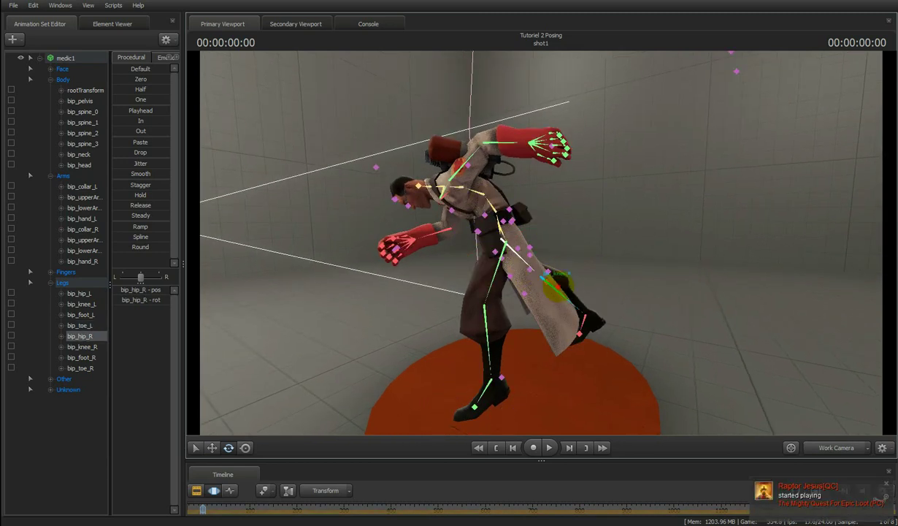
{"action": "left_click", "coordinate": [558, 287], "text": "ctrl"}
{"action": "left_click_drag", "start_coordinate": [535, 240], "coordinate": [514, 246]}
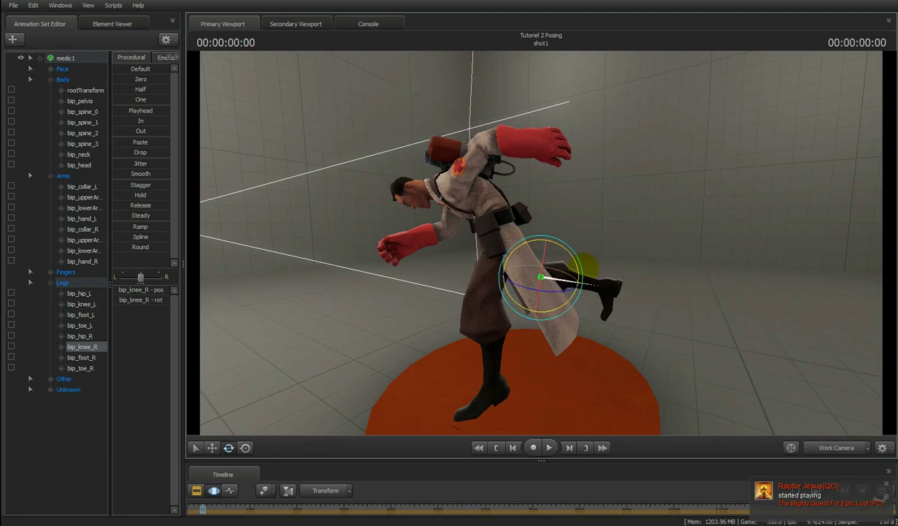
{"action": "left_click", "coordinate": [606, 292], "text": "ctrl"}
{"action": "left_click_drag", "start_coordinate": [597, 252], "coordinate": [566, 260]}
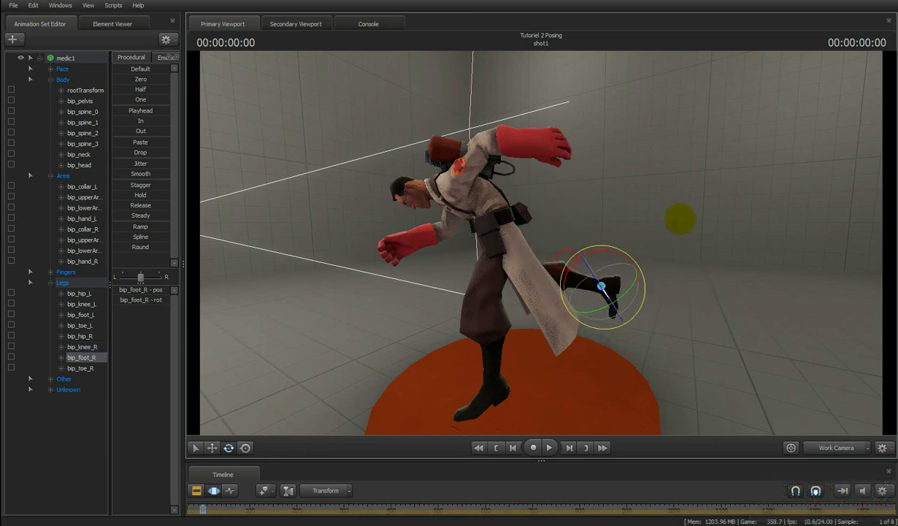
- Examine the running pose from the medic's other side and select the coat bone prp_coat_front_0_R
{"action": "left_click_drag", "start_coordinate": [680, 219], "coordinate": [541, 242]}
{"action": "left_click_drag", "start_coordinate": [651, 239], "coordinate": [541, 243]}
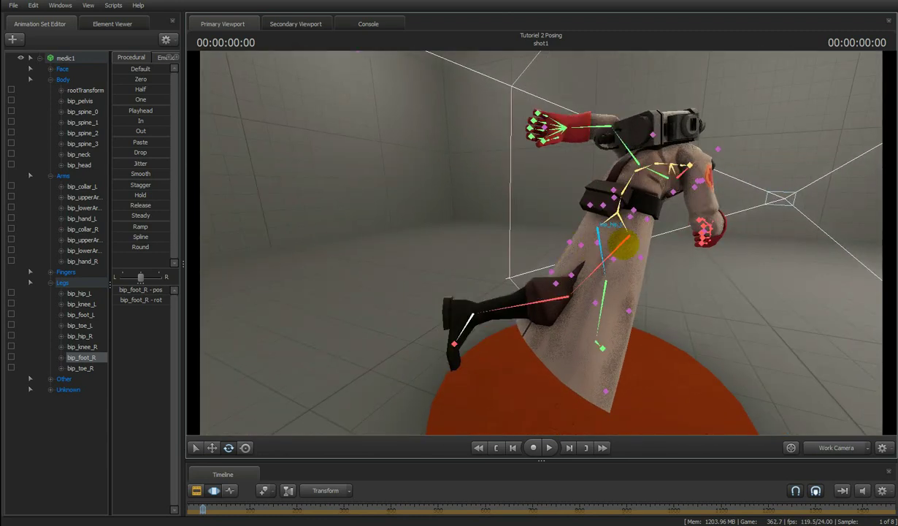
{"action": "left_click_drag", "start_coordinate": [790, 268], "coordinate": [541, 243]}
{"action": "key", "text": "d"}
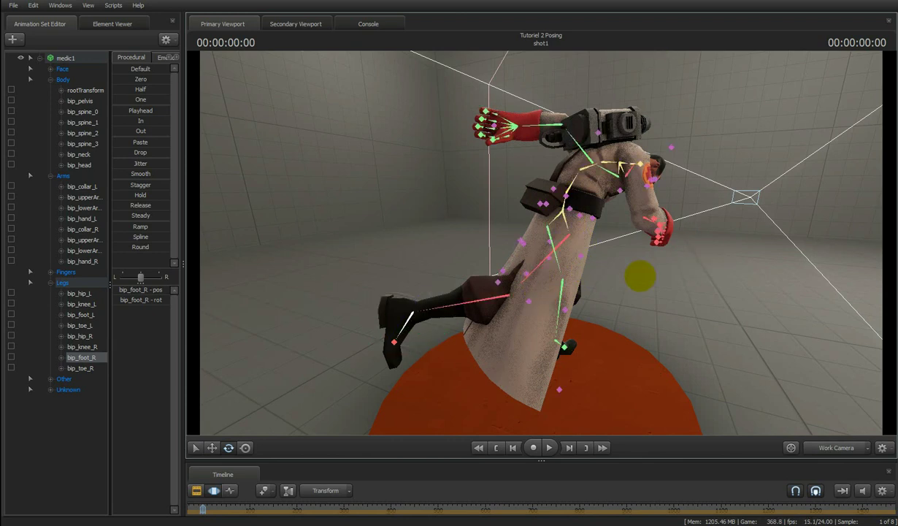
{"action": "left_click_drag", "start_coordinate": [681, 261], "coordinate": [558, 241]}
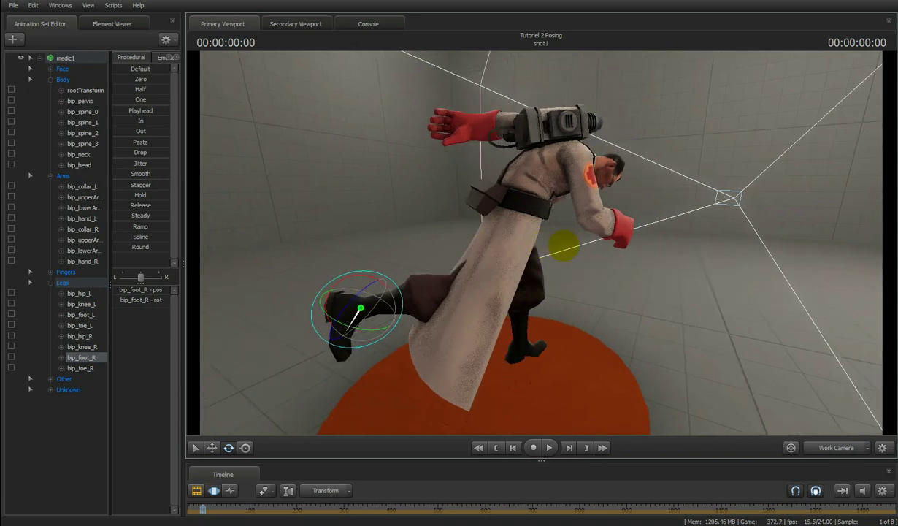
{"action": "key", "text": "ctrl"}
{"action": "key", "text": "ctrl"}
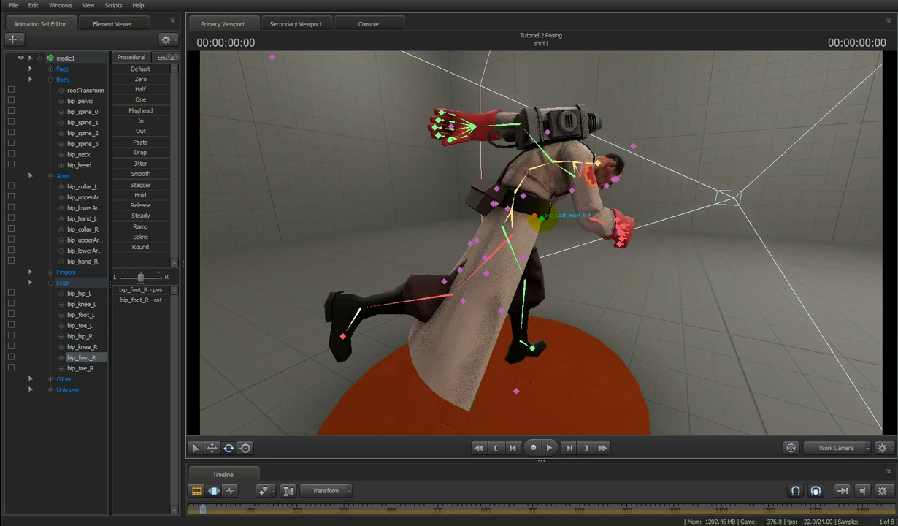
{"action": "left_click", "coordinate": [542, 218], "text": "ctrl"}
{"action": "mouse_move", "coordinate": [539, 210]}
{"action": "left_mouse_down"}
{"action": "mouse_move", "coordinate": [561, 208]}
{"action": "mouse_move", "coordinate": [536, 211]}
{"action": "left_mouse_up"}
{"action": "key", "text": "ctrl"}
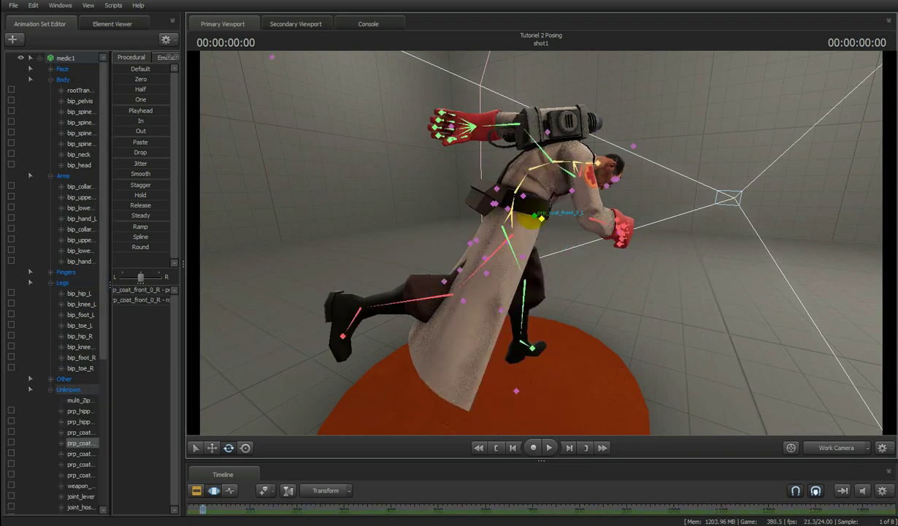
- Rotate the right back coat bone to swing that side of the coat tail outward
{"action": "left_click", "coordinate": [535, 216]}
{"action": "left_click", "coordinate": [507, 209], "text": "ctrl"}
{"action": "left_click_drag", "start_coordinate": [479, 211], "coordinate": [475, 179]}
{"action": "key", "text": "a"}
{"action": "left_click_drag", "start_coordinate": [541, 242], "coordinate": [511, 218]}
{"action": "key", "text": "w"}
- Adjust the back coat bones prp_coat_back_0_M and prp_coat_back_0_L so the coat tail trails behind the medic
{"action": "left_click", "coordinate": [509, 221], "text": "ctrl"}
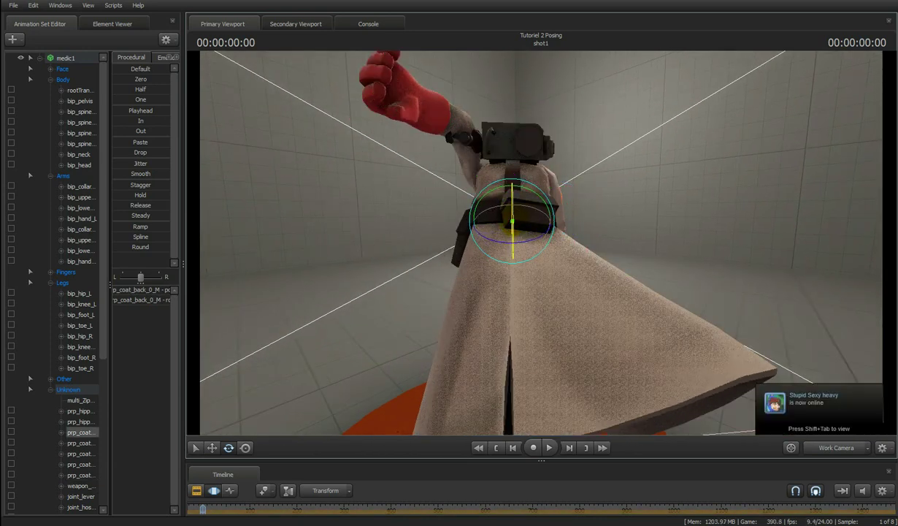
{"action": "left_click_drag", "start_coordinate": [617, 231], "coordinate": [541, 242]}
{"action": "key", "text": "ctrl"}
{"action": "left_click_drag", "start_coordinate": [624, 271], "coordinate": [541, 243]}
{"action": "key", "text": "a"}
{"action": "key", "text": "ctrl"}
{"action": "left_click", "coordinate": [535, 182], "text": "ctrl"}
{"action": "key", "text": "ctrl"}
{"action": "key", "text": "w"}
{"action": "key", "text": "d"}
{"action": "key", "text": "s"}
{"action": "key", "text": "ctrl"}
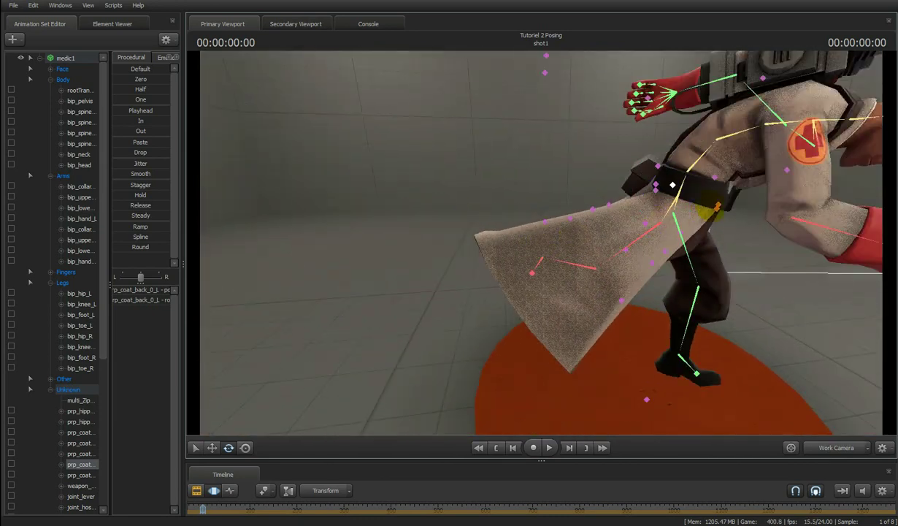
- Adjust the front coat bone at the medic's waist and view the whole pose from the front
{"action": "left_click", "coordinate": [715, 209], "text": "ctrl"}
{"action": "left_click_drag", "start_coordinate": [707, 210], "coordinate": [850, 405]}
{"action": "left_click_drag", "start_coordinate": [850, 405], "coordinate": [540, 243]}
{"action": "key", "text": "d"}
{"action": "key", "text": "s"}
{"action": "key", "text": "a"}
{"action": "key", "text": "ctrl"}
{"action": "key", "text": "w"}
{"action": "left_click_drag", "start_coordinate": [384, 202], "coordinate": [541, 242]}
- Select bip_neck and rotate it to raise the medic's head
{"action": "key", "text": "ctrl"}
{"action": "left_click", "coordinate": [508, 252], "text": "ctrl"}
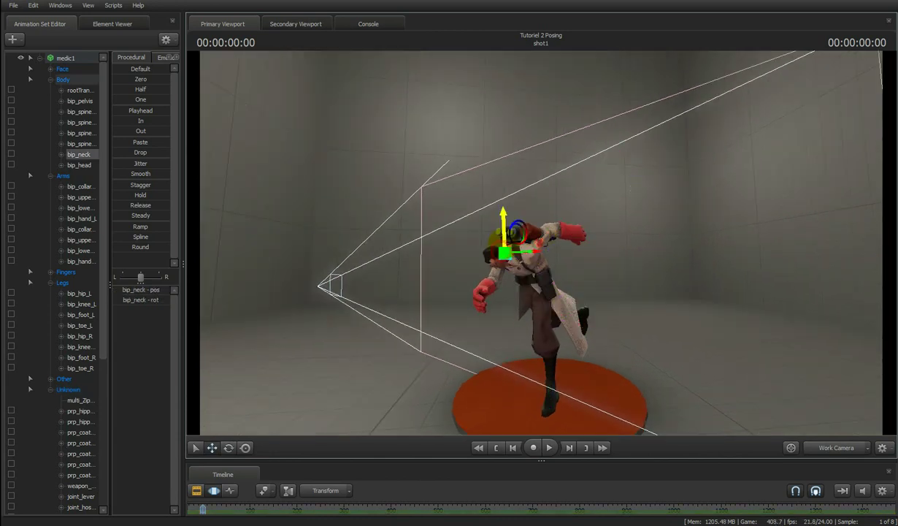
{"action": "left_click_drag", "start_coordinate": [635, 218], "coordinate": [633, 198]}
{"action": "key", "text": "e"}
{"action": "left_click_drag", "start_coordinate": [468, 273], "coordinate": [480, 257]}
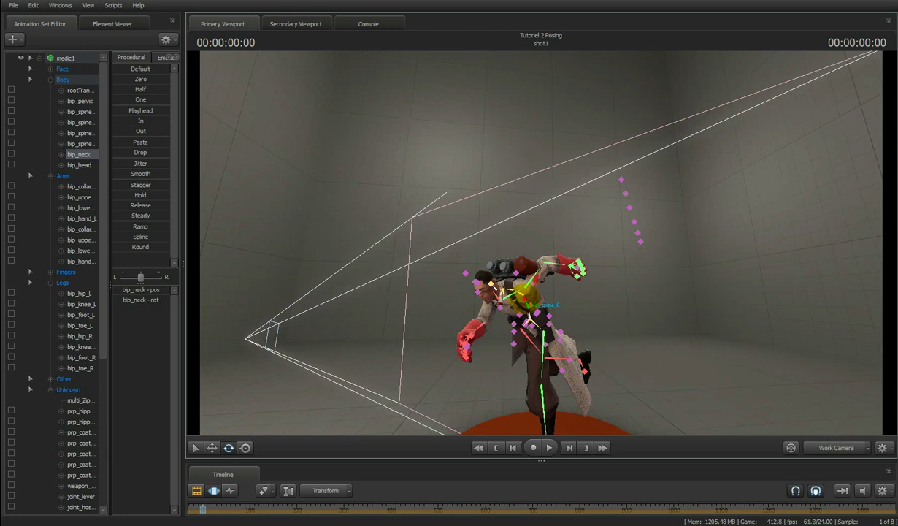
- Try twisting the torso with bip_spine_0 and with bip_pelvis, undoing each rotation
{"action": "left_click", "coordinate": [527, 299], "text": "ctrl"}
{"action": "left_click_drag", "start_coordinate": [519, 305], "coordinate": [551, 314]}
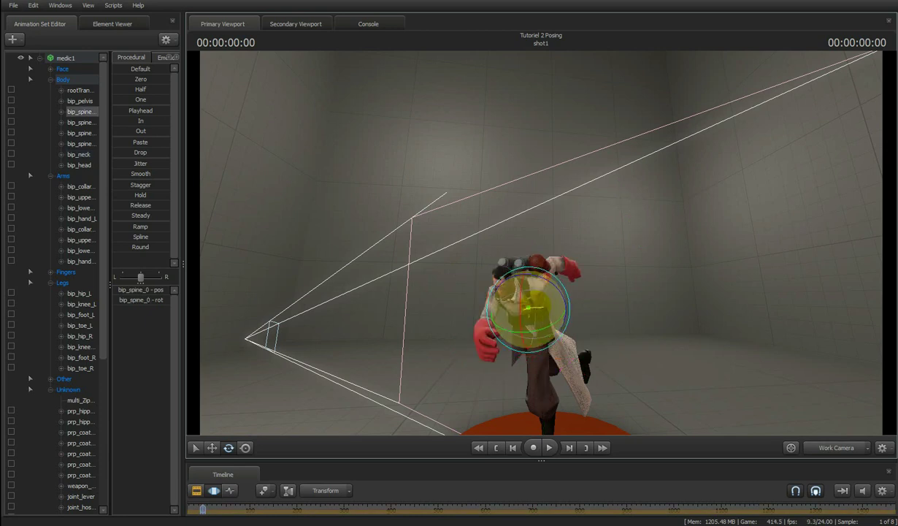
{"action": "key", "text": "ctrl+z"}
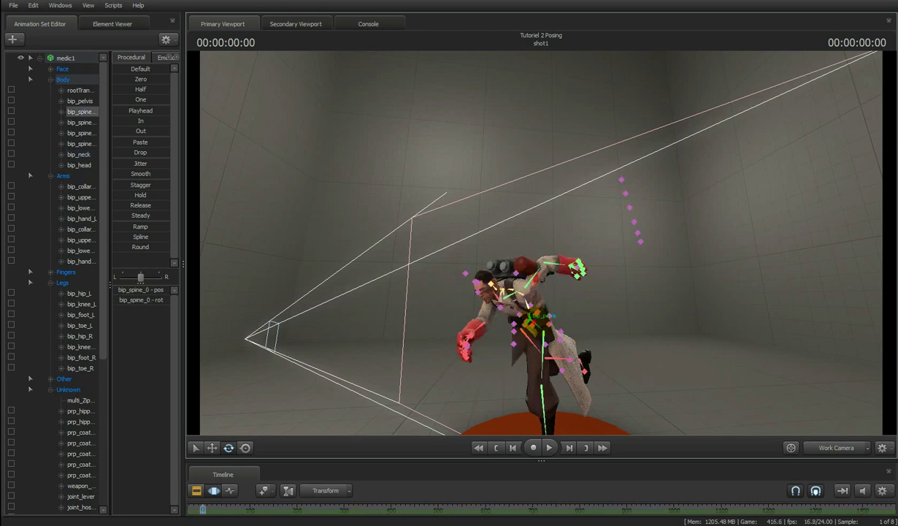
{"action": "left_click", "coordinate": [530, 319], "text": "ctrl"}
{"action": "left_click_drag", "start_coordinate": [530, 321], "coordinate": [566, 314]}
{"action": "left_click_drag", "start_coordinate": [523, 256], "coordinate": [537, 319]}
{"action": "key", "text": "ctrl+z"}
{"action": "left_click_drag", "start_coordinate": [605, 277], "coordinate": [525, 249]}
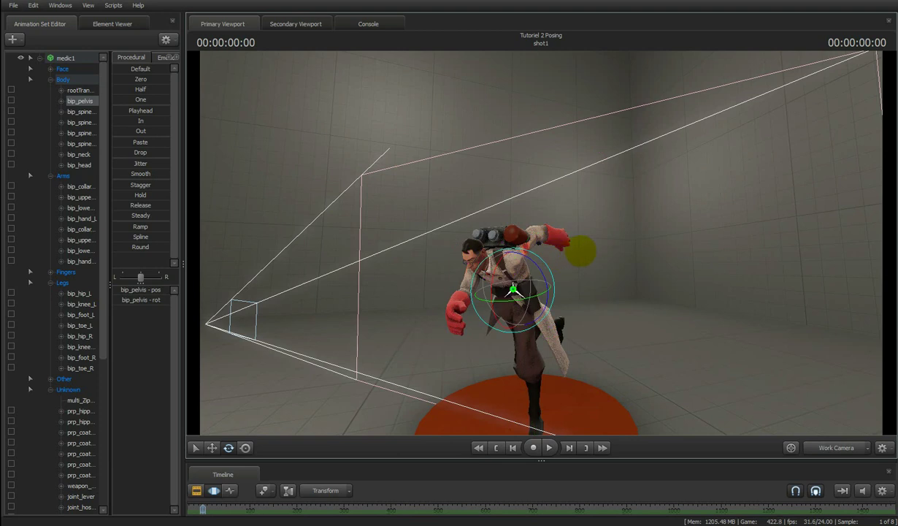
- Try pulling the left hand bone away from the arm with the Move manipulator, and undo the move
{"action": "left_click_drag", "start_coordinate": [581, 251], "coordinate": [557, 201]}
{"action": "left_click", "coordinate": [561, 234], "text": "ctrl"}
{"action": "key", "text": "w"}
{"action": "left_click_drag", "start_coordinate": [560, 236], "coordinate": [637, 205]}
{"action": "key", "text": "ctrl+z"}
{"action": "left_click", "coordinate": [564, 235]}
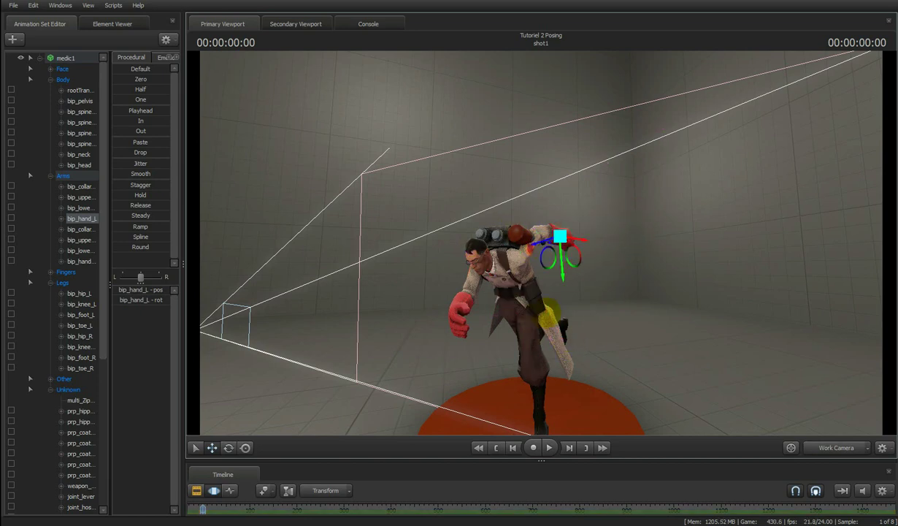
- Try moving the neck bone away from the body, undo the move, and collapse the medic1 animation set
{"action": "left_click_drag", "start_coordinate": [679, 208], "coordinate": [679, 208]}
{"action": "key", "text": "d"}
{"action": "left_click", "coordinate": [473, 258], "text": "ctrl"}
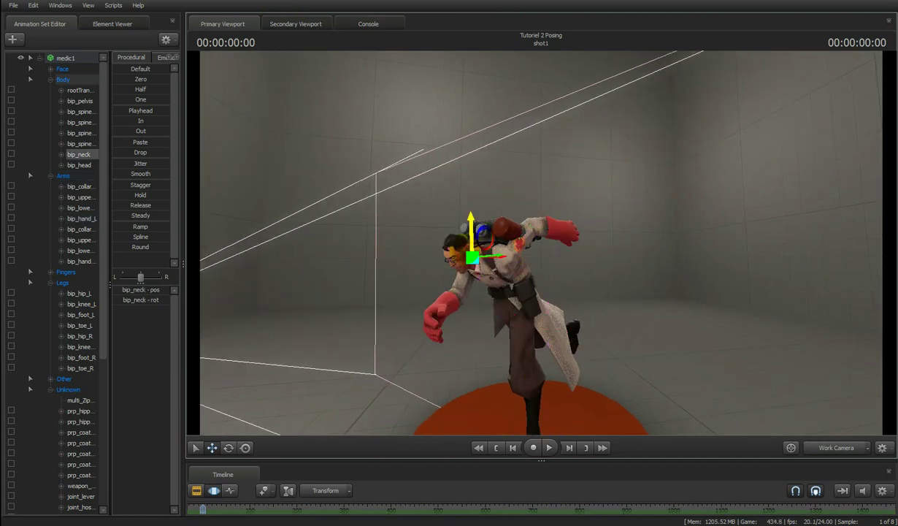
{"action": "left_click_drag", "start_coordinate": [473, 258], "coordinate": [429, 217]}
{"action": "key", "text": "ctrl+z"}
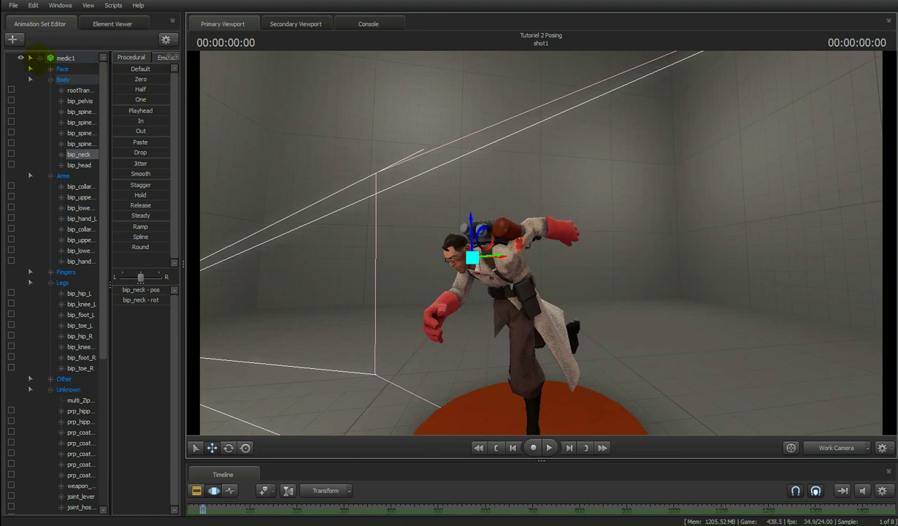
{"action": "left_click", "coordinate": [40, 57]}
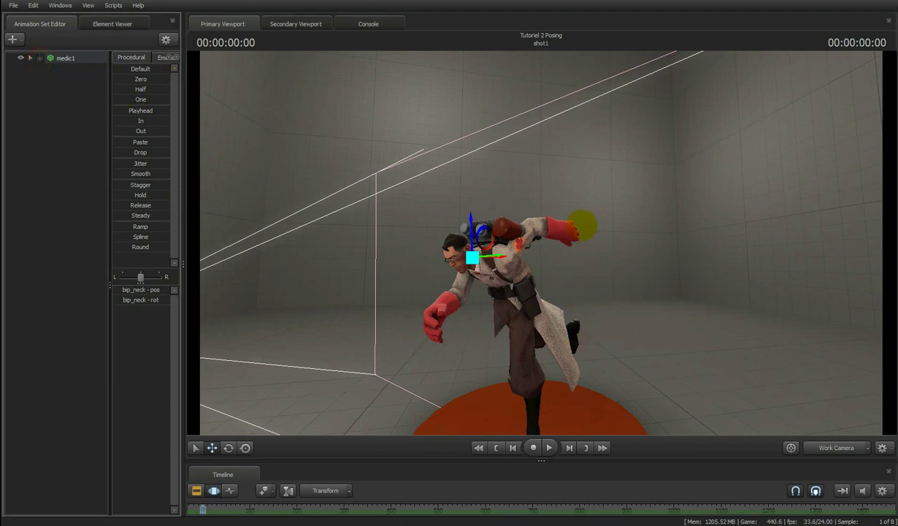
- Apply the rig_biped_simple rig to the medic1 animation set
{"action": "left_click_drag", "start_coordinate": [563, 221], "coordinate": [540, 243], "text": "alt"}
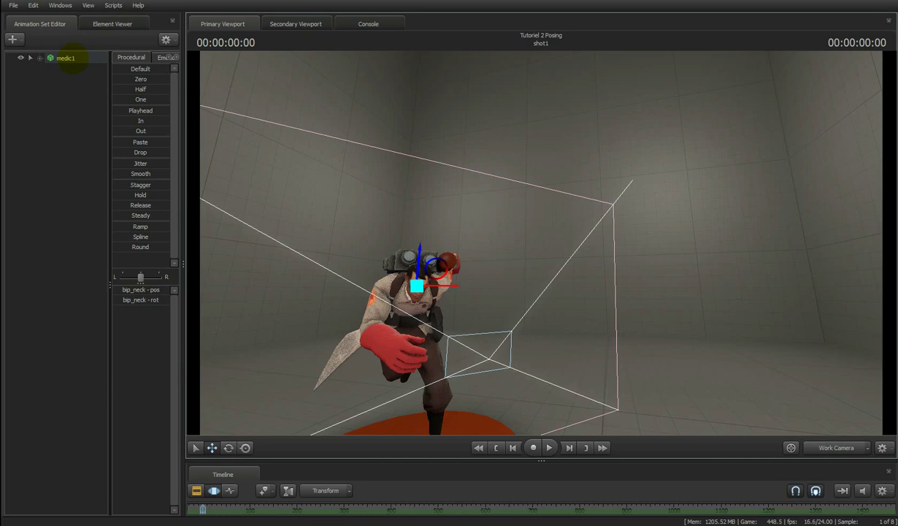
{"action": "right_click", "coordinate": [71, 58]}
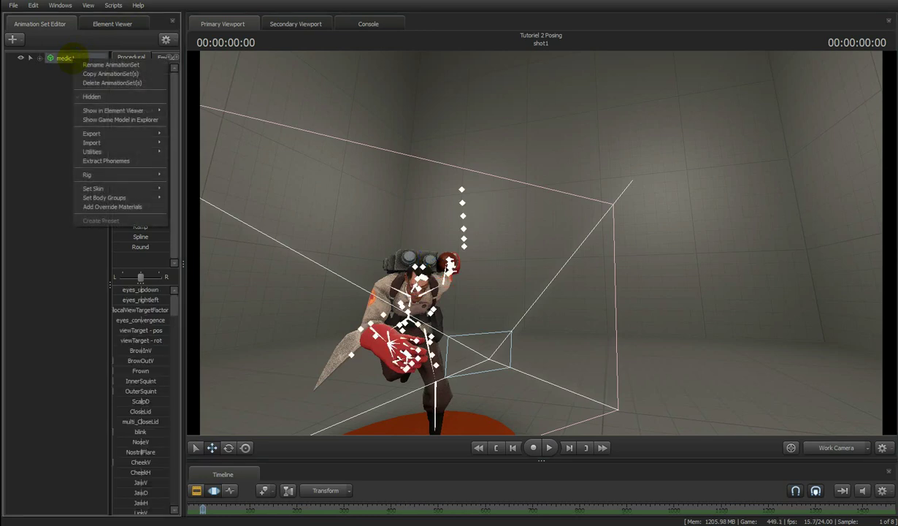
{"action": "left_click", "coordinate": [40, 99]}
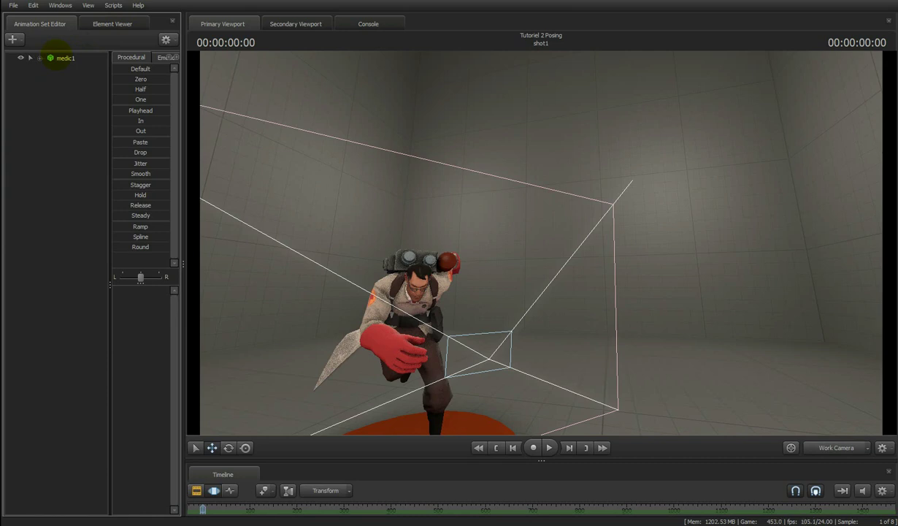
{"action": "right_click", "coordinate": [57, 58]}
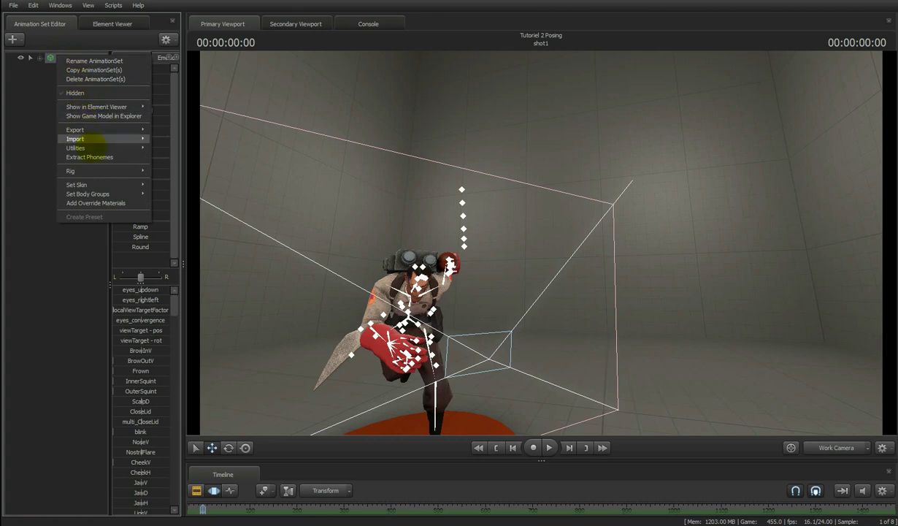
{"action": "mouse_move", "coordinate": [94, 172]}
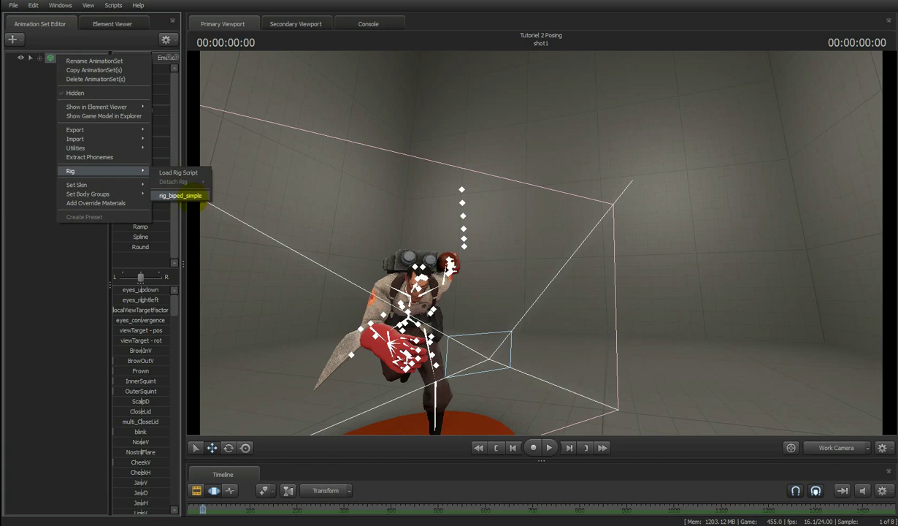
{"action": "left_click", "coordinate": [192, 197]}
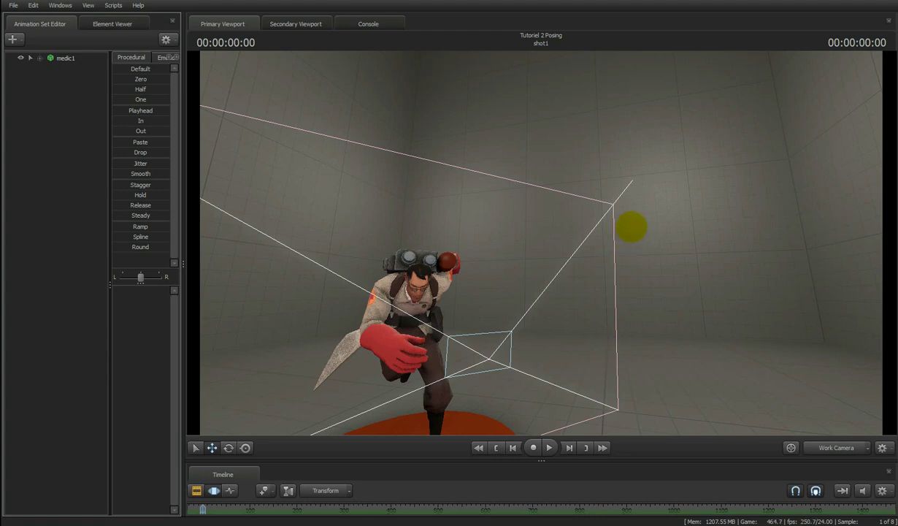
- Examine the rig's control handles on the medic's body, arms and legs from several angles
{"action": "key", "text": "ctrl"}
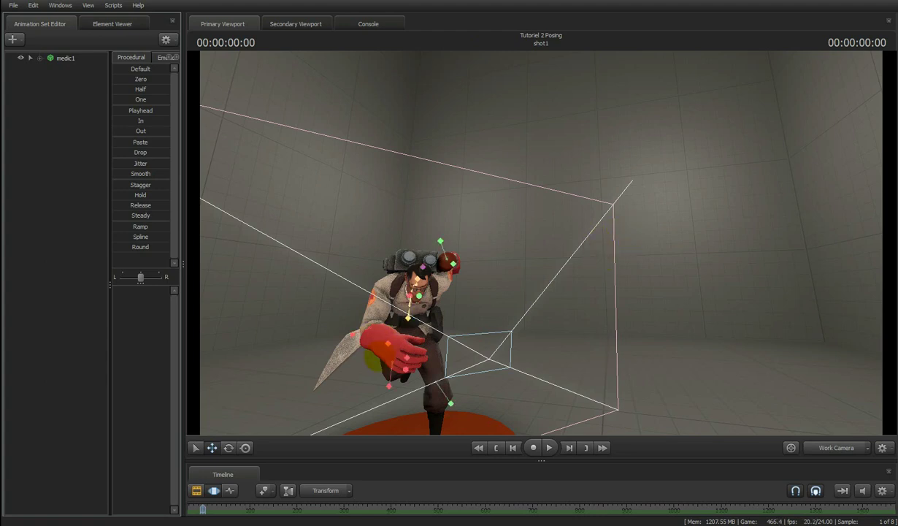
{"action": "left_click_drag", "start_coordinate": [580, 312], "coordinate": [541, 242]}
{"action": "key", "text": "a"}
{"action": "key", "text": "ctrl"}
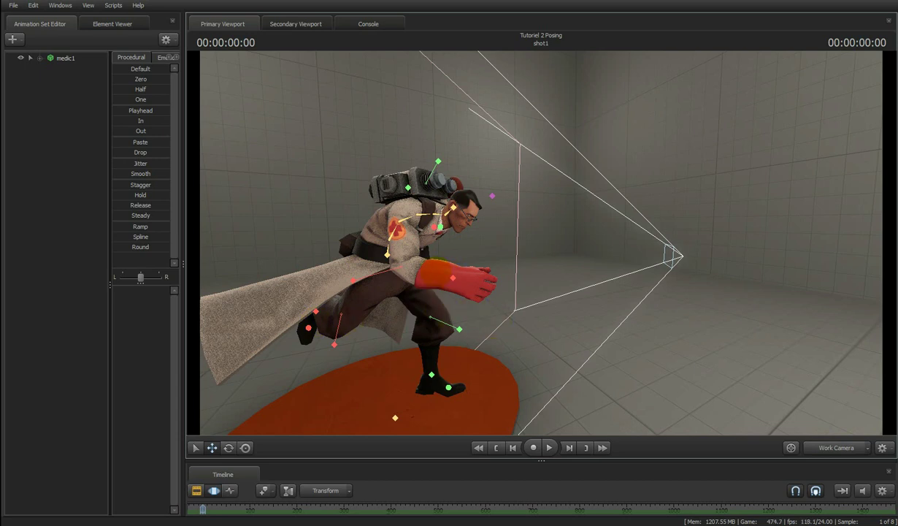
{"action": "left_click_drag", "start_coordinate": [548, 244], "coordinate": [548, 239]}
{"action": "key", "text": "ctrl"}
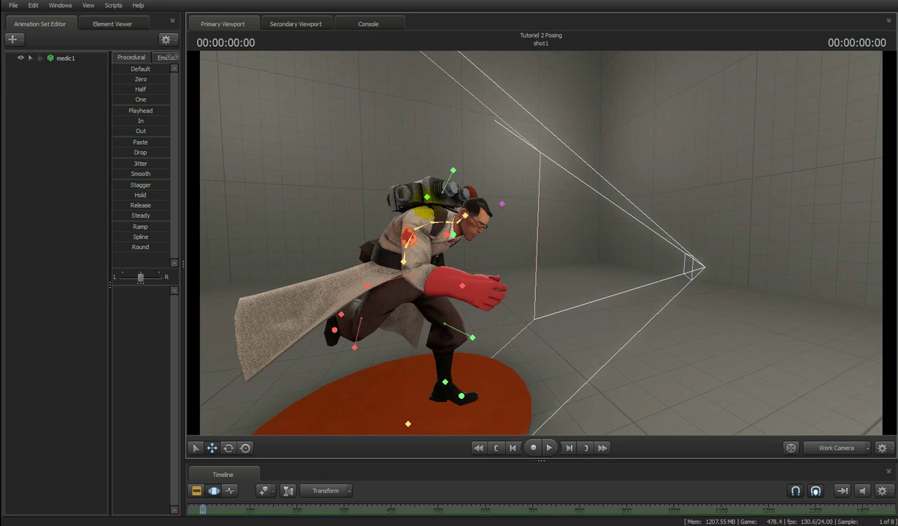
{"action": "left_click_drag", "start_coordinate": [429, 196], "coordinate": [541, 243]}
{"action": "key", "text": "d"}
{"action": "key", "text": "w"}
- Select rig_hand_R and move it in several directions to raise the right hand in front of the body
{"action": "key", "text": "ctrl"}
{"action": "left_click", "coordinate": [436, 290]}
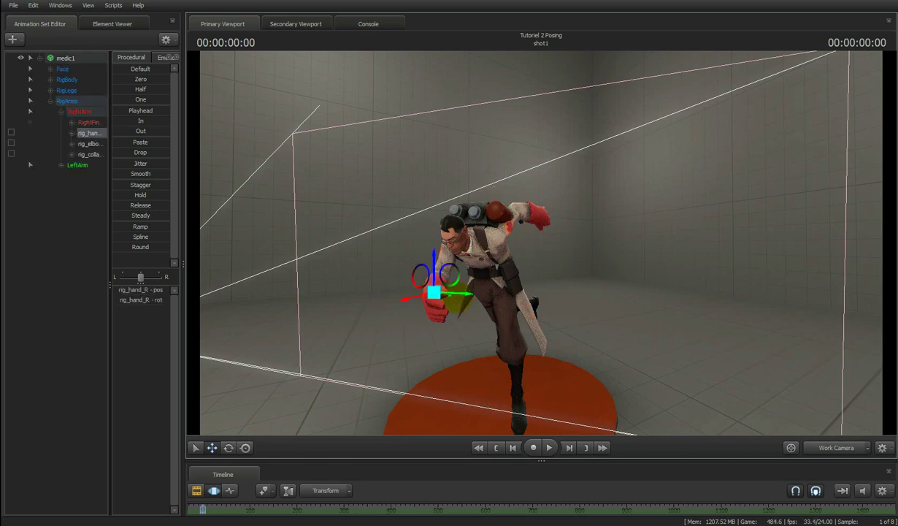
{"action": "left_click_drag", "start_coordinate": [434, 292], "coordinate": [370, 256]}
{"action": "left_click_drag", "start_coordinate": [643, 237], "coordinate": [541, 242], "text": "alt"}
{"action": "mouse_move", "coordinate": [441, 267]}
{"action": "left_mouse_down"}
{"action": "mouse_move", "coordinate": [497, 297]}
{"action": "mouse_move", "coordinate": [453, 271]}
{"action": "left_mouse_up"}
{"action": "left_click_drag", "start_coordinate": [643, 244], "coordinate": [541, 242], "text": "alt"}
{"action": "left_click_drag", "start_coordinate": [461, 257], "coordinate": [484, 261]}
{"action": "left_click_drag", "start_coordinate": [582, 208], "coordinate": [544, 243], "text": "alt"}
{"action": "left_click_drag", "start_coordinate": [649, 262], "coordinate": [509, 251]}
{"action": "left_click_drag", "start_coordinate": [625, 232], "coordinate": [568, 242], "text": "alt"}
{"action": "left_click_drag", "start_coordinate": [725, 266], "coordinate": [540, 243], "text": "alt"}
- Move rig_hand_R further forward with the Move manipulator, checking the arm from the side
{"action": "key", "text": "e"}
{"action": "left_click_drag", "start_coordinate": [689, 275], "coordinate": [541, 242], "text": "alt"}
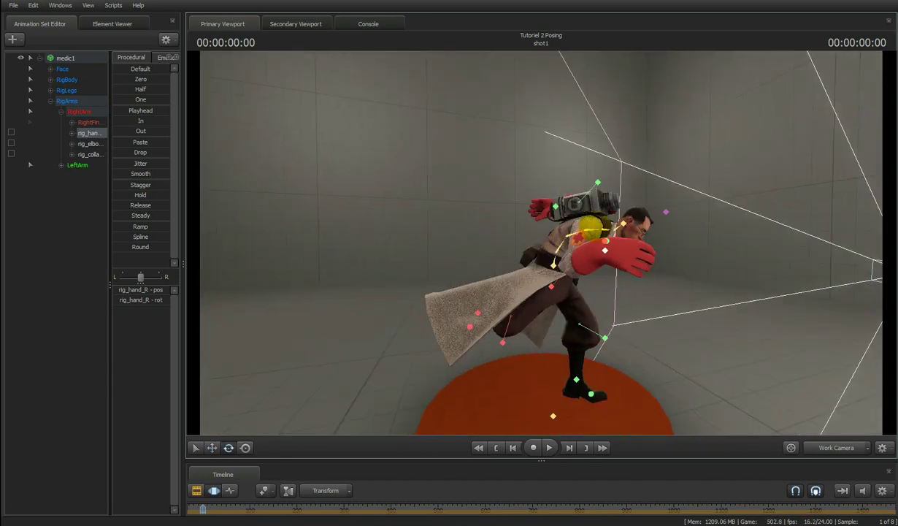
{"action": "key", "text": "w"}
{"action": "left_click_drag", "start_coordinate": [642, 251], "coordinate": [695, 231]}
{"action": "left_click_drag", "start_coordinate": [695, 232], "coordinate": [524, 242], "text": "alt"}
{"action": "left_click_drag", "start_coordinate": [619, 275], "coordinate": [544, 242], "text": "alt"}
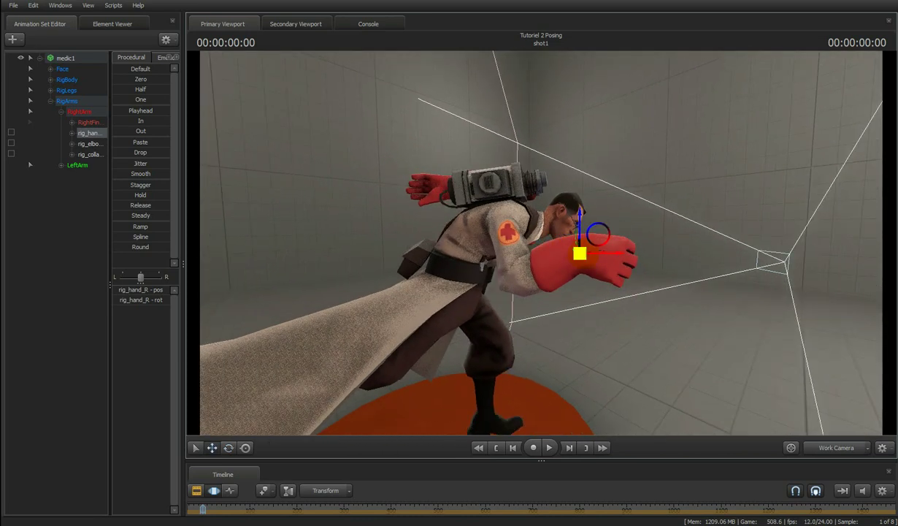
{"action": "left_click_drag", "start_coordinate": [604, 252], "coordinate": [514, 240]}
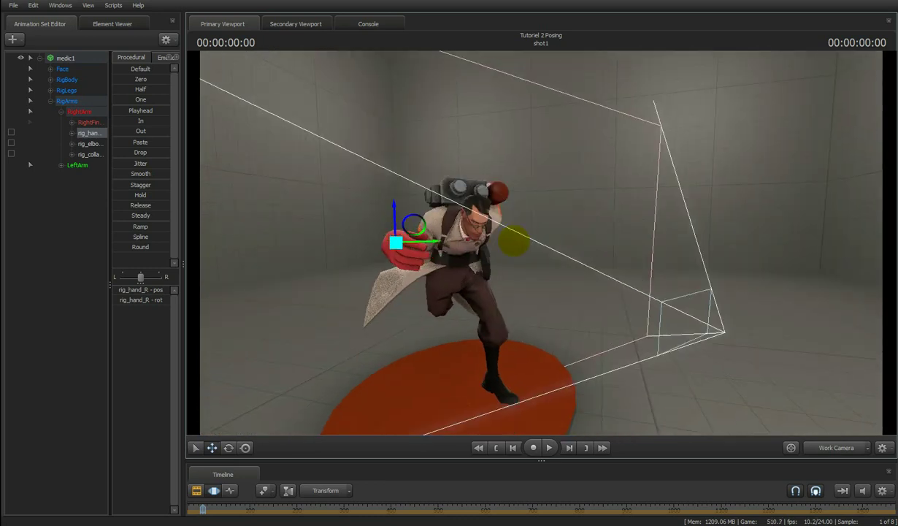
- Move rig_hand_R sideways to bring the right hand in front of the chest
{"action": "key", "text": "e"}
{"action": "left_click_drag", "start_coordinate": [410, 243], "coordinate": [446, 242]}
{"action": "key", "text": "w"}
{"action": "key", "text": "e"}
{"action": "key", "text": "w"}
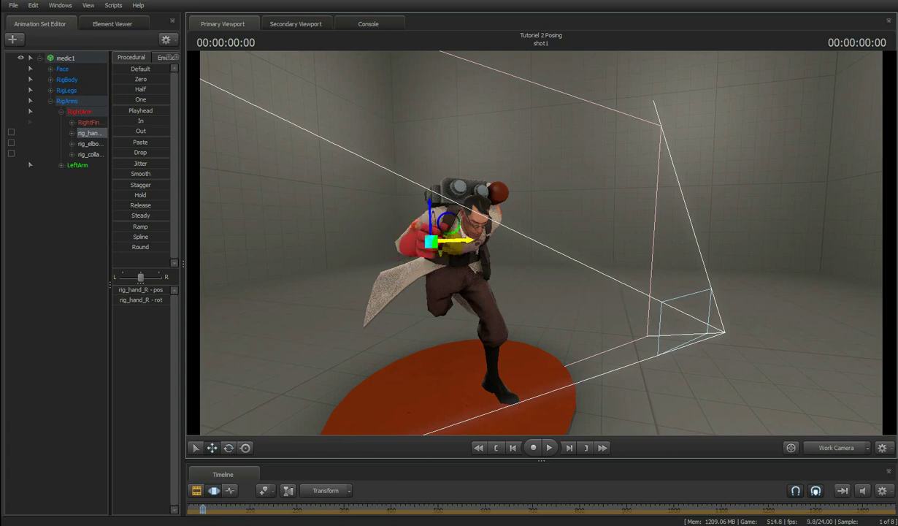
{"action": "left_click_drag", "start_coordinate": [541, 243], "coordinate": [390, 513], "text": "alt"}
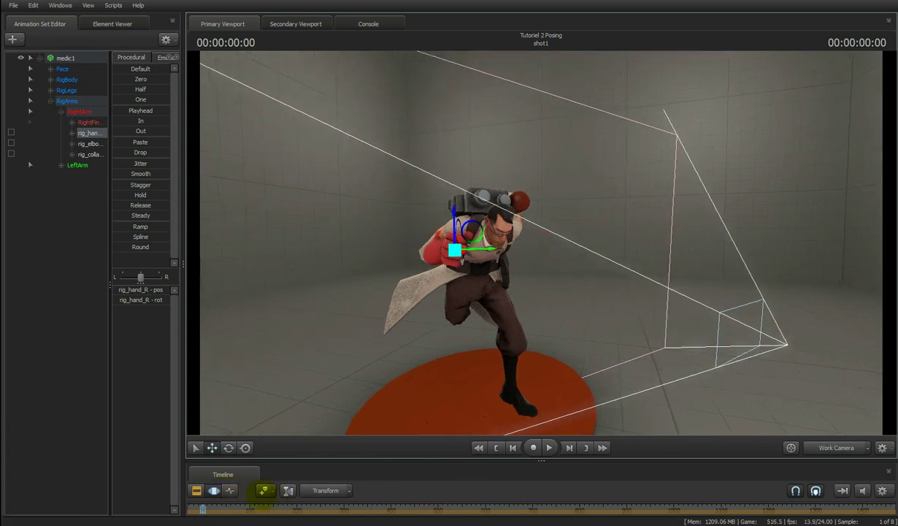
- Enlarge the timeline and switch it to the Graph Editor, zoomed in around frame 0
{"action": "left_click_drag", "start_coordinate": [541, 461], "coordinate": [541, 420]}
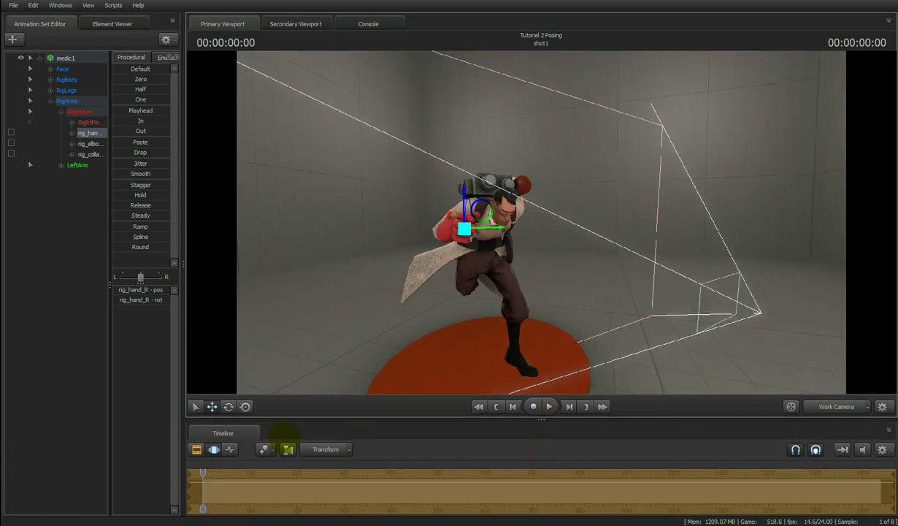
{"action": "left_click", "coordinate": [230, 449]}
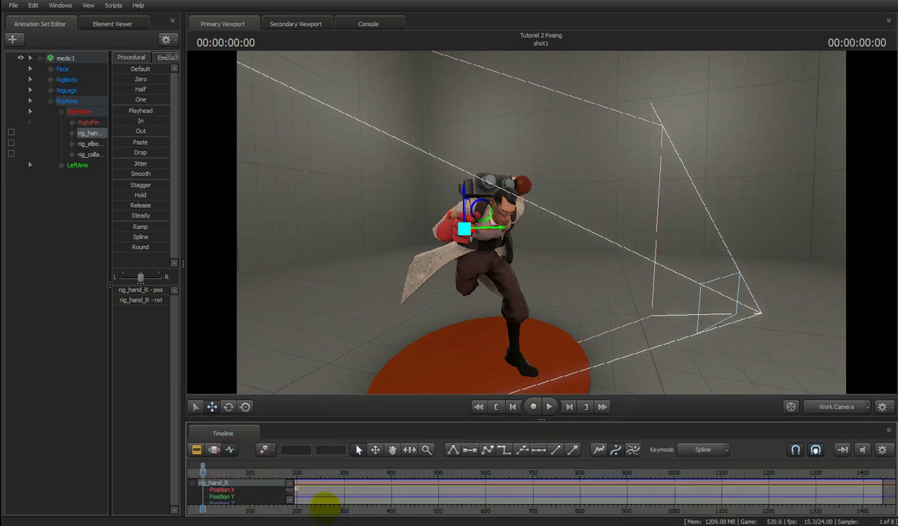
{"action": "left_click_drag", "start_coordinate": [323, 510], "coordinate": [495, 515]}
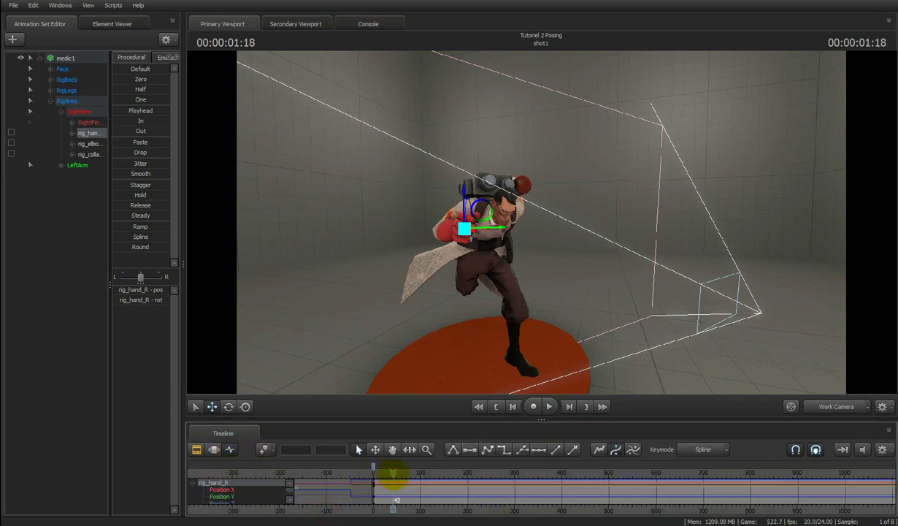
{"action": "scroll", "coordinate": [394, 476], "scroll_direction": "up", "scroll_amount": 4}
- Try moving rig_hand_R forward at frame 4, scrub to frame 8, and undo the move
{"action": "left_click_drag", "start_coordinate": [392, 479], "coordinate": [329, 484]}
{"action": "left_click_drag", "start_coordinate": [543, 220], "coordinate": [540, 222]}
{"action": "key", "text": "w"}
{"action": "left_click_drag", "start_coordinate": [395, 259], "coordinate": [465, 259]}
{"action": "mouse_move", "coordinate": [316, 479]}
{"action": "left_mouse_down"}
{"action": "mouse_move", "coordinate": [305, 479]}
{"action": "mouse_move", "coordinate": [326, 471]}
{"action": "left_mouse_up"}
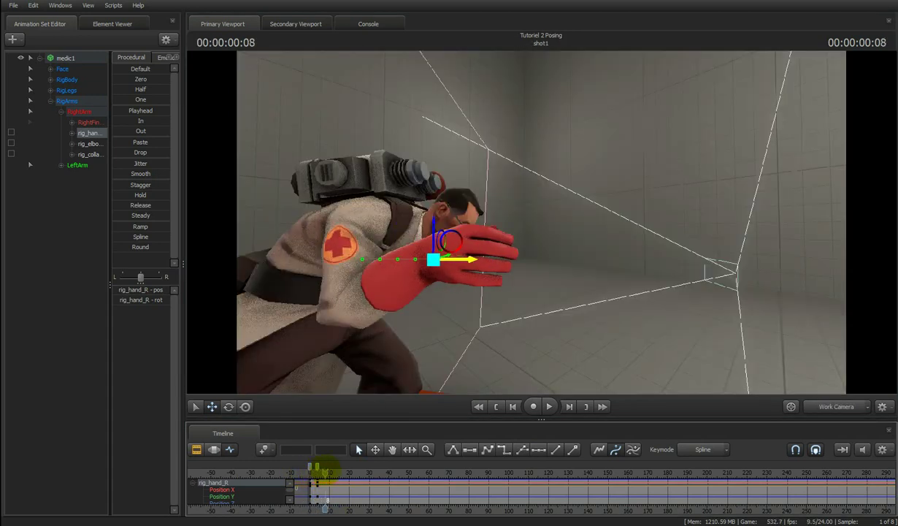
{"action": "key", "text": "ctrl+z"}
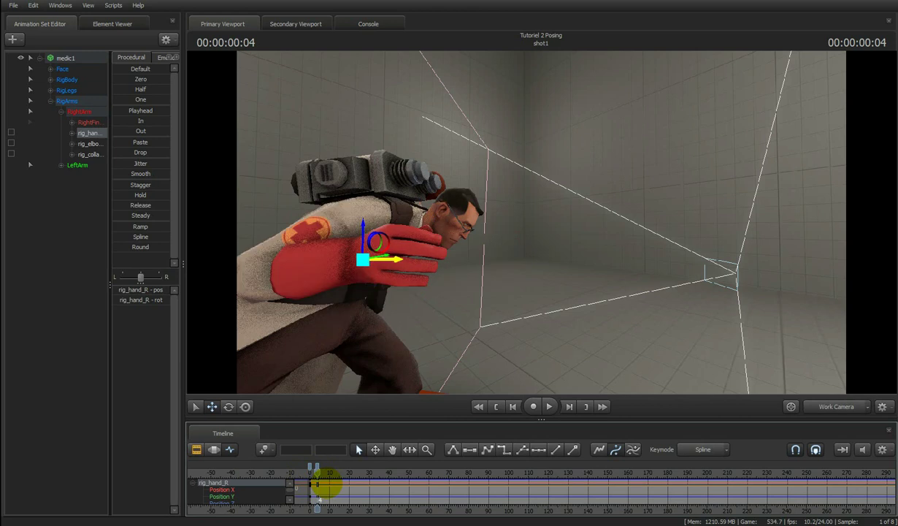
- Move rig_hand_R outward at frame 0 so the right arm reaches away from the body
{"action": "left_click_drag", "start_coordinate": [577, 227], "coordinate": [541, 222]}
{"action": "left_click_drag", "start_coordinate": [370, 244], "coordinate": [341, 243]}
{"action": "left_click_drag", "start_coordinate": [516, 213], "coordinate": [433, 230]}
- Select rig_pelvis and lower the medic's pelvis slightly, checking how the body follows
{"action": "left_click", "coordinate": [434, 231]}
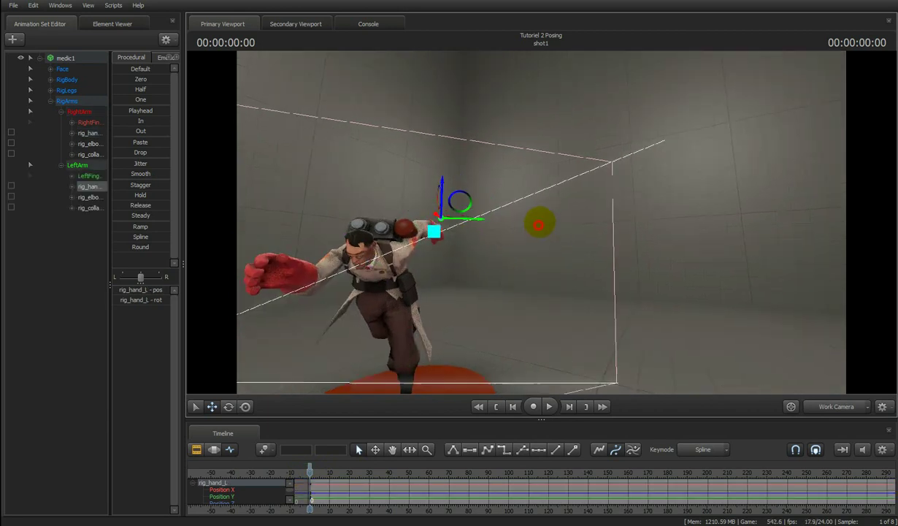
{"action": "left_click_drag", "start_coordinate": [540, 222], "coordinate": [540, 216]}
{"action": "left_click", "coordinate": [474, 238]}
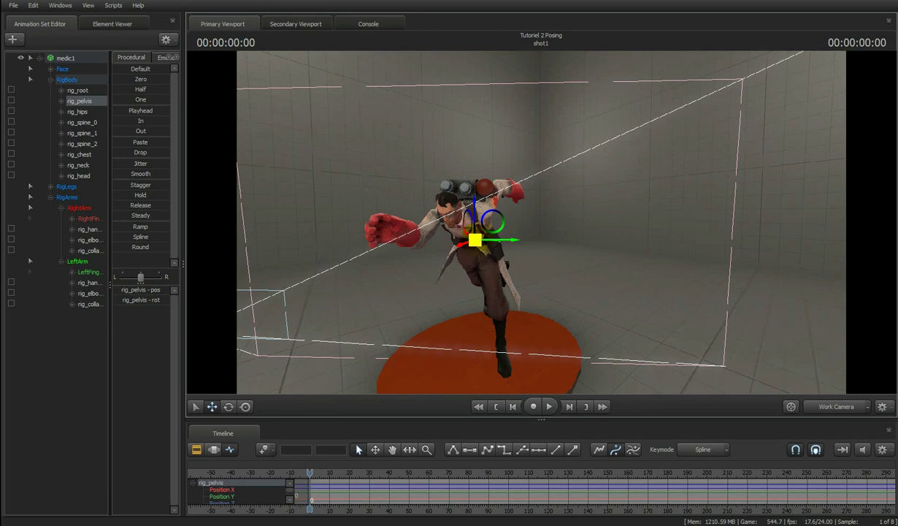
{"action": "mouse_move", "coordinate": [476, 240]}
{"action": "left_mouse_down"}
{"action": "mouse_move", "coordinate": [494, 256]}
{"action": "mouse_move", "coordinate": [502, 250]}
{"action": "mouse_move", "coordinate": [479, 253]}
{"action": "mouse_move", "coordinate": [489, 252]}
{"action": "left_mouse_up"}
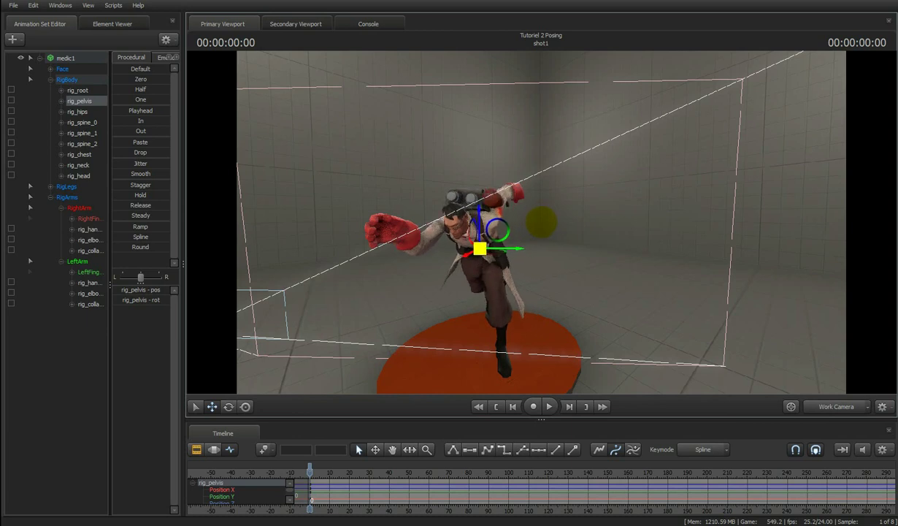
{"action": "left_click_drag", "start_coordinate": [589, 219], "coordinate": [474, 234]}
{"action": "mouse_move", "coordinate": [371, 232]}
{"action": "left_mouse_down"}
{"action": "mouse_move", "coordinate": [369, 255]}
{"action": "mouse_move", "coordinate": [367, 228]}
{"action": "mouse_move", "coordinate": [368, 238]}
{"action": "left_mouse_up"}
{"action": "left_click_drag", "start_coordinate": [535, 223], "coordinate": [603, 242]}
- Rotate rig_spine_0 and rig_spine_1 backward to straighten the medic's torso
{"action": "left_click", "coordinate": [507, 246], "text": "ctrl"}
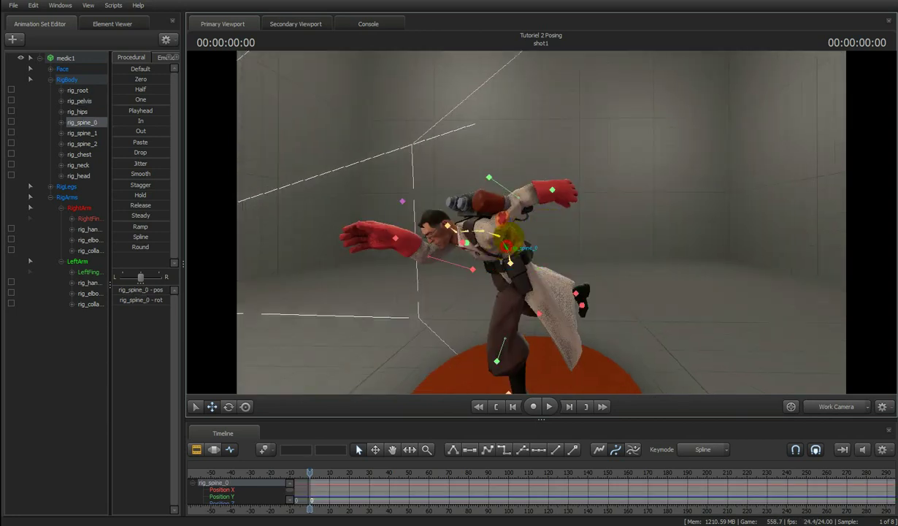
{"action": "mouse_move", "coordinate": [490, 252]}
{"action": "left_mouse_down"}
{"action": "mouse_move", "coordinate": [498, 225]}
{"action": "mouse_move", "coordinate": [493, 245]}
{"action": "left_mouse_up"}
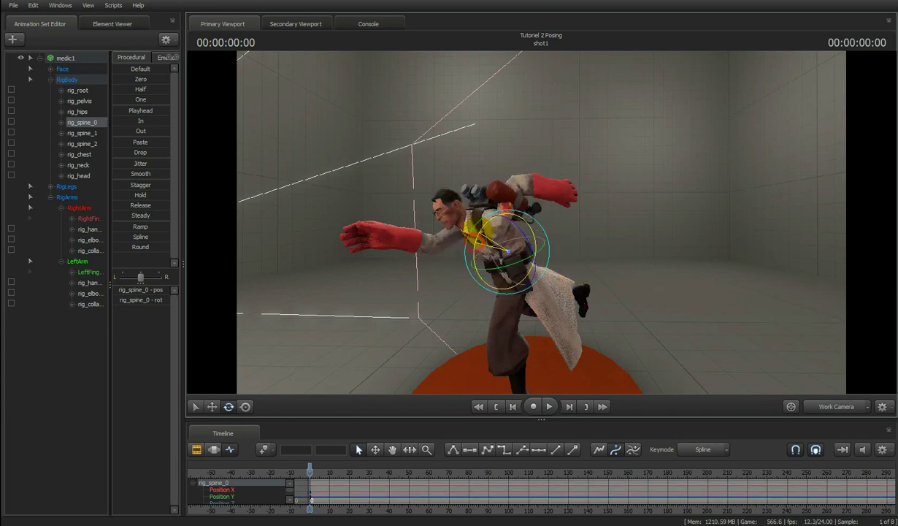
{"action": "left_click", "coordinate": [499, 231]}
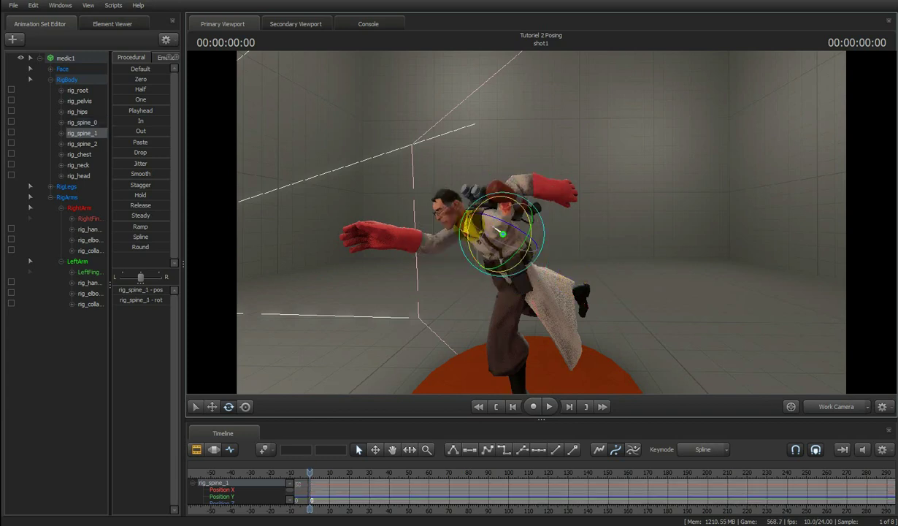
{"action": "left_click_drag", "start_coordinate": [592, 193], "coordinate": [544, 222]}
{"action": "left_click_drag", "start_coordinate": [633, 178], "coordinate": [541, 222]}
{"action": "key", "text": "w"}
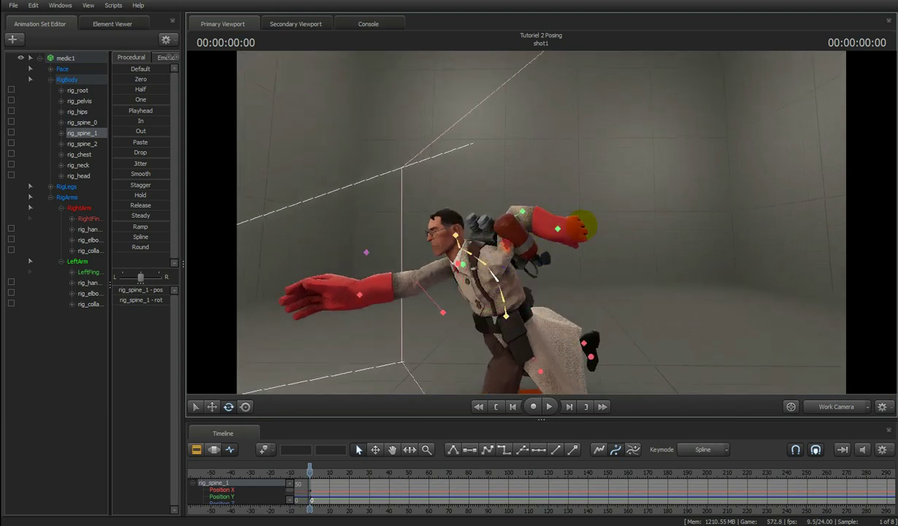
- Select the left elbow control and move it to change the bend direction of the left arm
{"action": "left_click", "coordinate": [521, 211]}
{"action": "key", "text": "a"}
{"action": "left_click_drag", "start_coordinate": [684, 177], "coordinate": [541, 222]}
{"action": "key", "text": "w"}
{"action": "left_click_drag", "start_coordinate": [493, 179], "coordinate": [653, 238]}
{"action": "left_click_drag", "start_coordinate": [562, 168], "coordinate": [541, 222]}
- Adjust the left arm controls and position rig_hand_L so the left arm stretches out behind the medic
{"action": "left_click", "coordinate": [437, 176], "text": "ctrl"}
{"action": "mouse_move", "coordinate": [413, 180]}
{"action": "left_mouse_down"}
{"action": "mouse_move", "coordinate": [440, 176]}
{"action": "mouse_move", "coordinate": [412, 180]}
{"action": "left_mouse_up"}
{"action": "left_click", "coordinate": [442, 217], "text": "ctrl"}
{"action": "left_click_drag", "start_coordinate": [587, 277], "coordinate": [538, 227]}
{"action": "left_click", "coordinate": [440, 178], "text": "ctrl"}
{"action": "left_click_drag", "start_coordinate": [446, 180], "coordinate": [541, 222]}
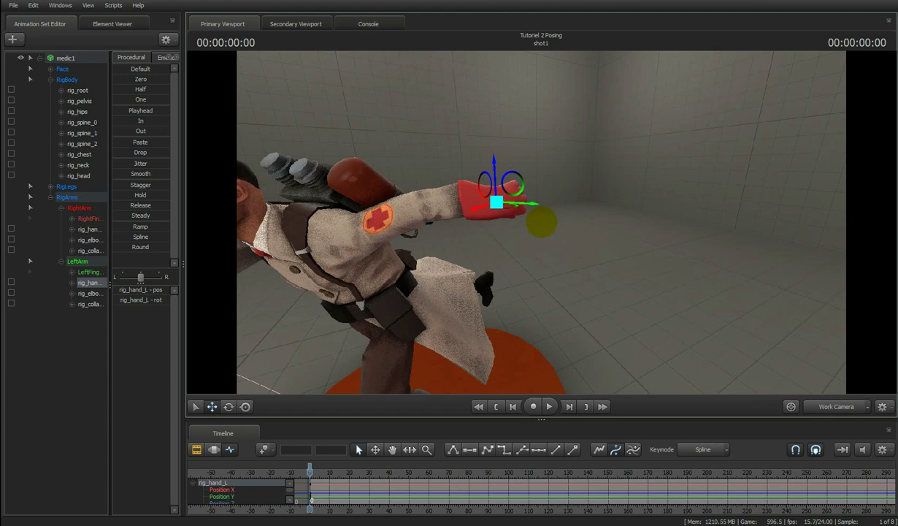
{"action": "key", "text": "d"}
{"action": "left_click_drag", "start_coordinate": [597, 195], "coordinate": [576, 229]}
{"action": "key", "text": "a"}
{"action": "key", "text": "d"}
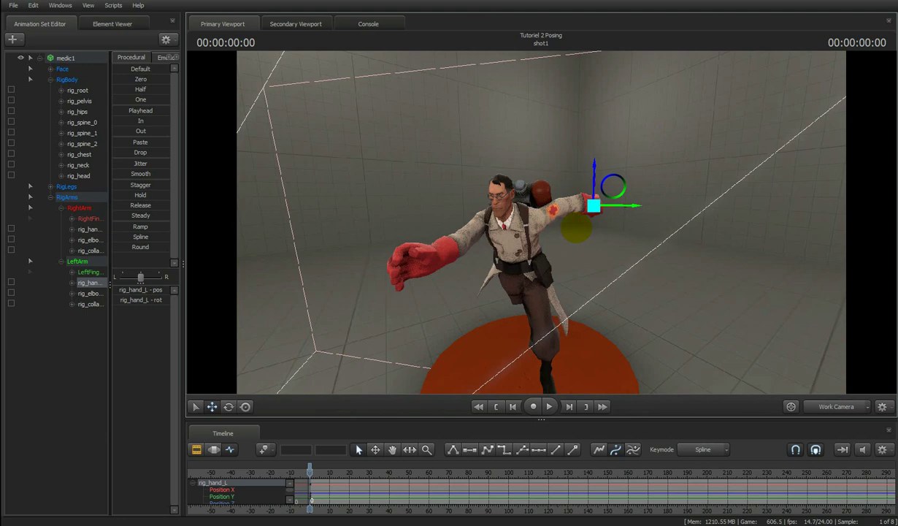
- Select rig_hand_R and move the outstretched right hand back toward the body
{"action": "left_click_drag", "start_coordinate": [720, 287], "coordinate": [531, 212]}
{"action": "key", "text": "w"}
{"action": "key", "text": "s"}
{"action": "left_click", "coordinate": [353, 218]}
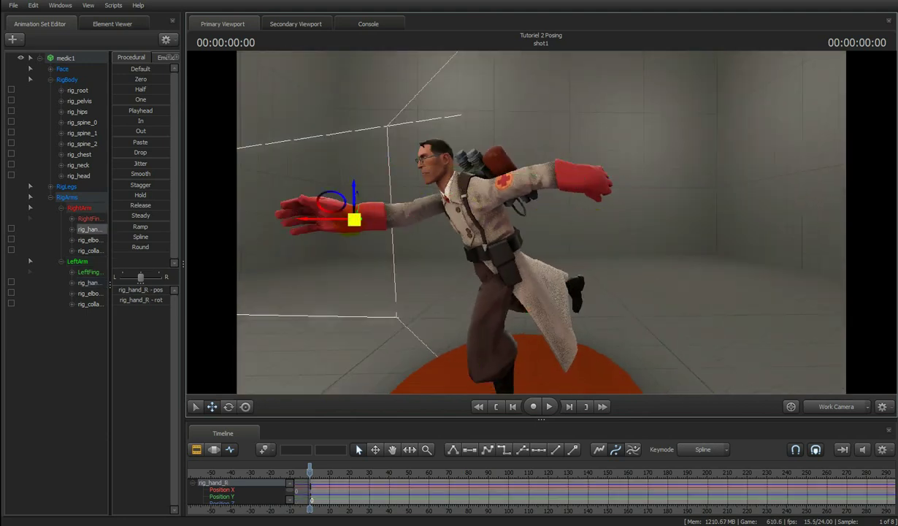
{"action": "left_click_drag", "start_coordinate": [342, 220], "coordinate": [366, 220]}
- Select rig_pelvis and lower it to bend the medic's supporting left leg
{"action": "left_click_drag", "start_coordinate": [514, 249], "coordinate": [541, 222]}
{"action": "key", "text": "a"}
{"action": "key", "text": "a"}
{"action": "key", "text": "s"}
{"action": "key", "text": "w"}
{"action": "key", "text": "d"}
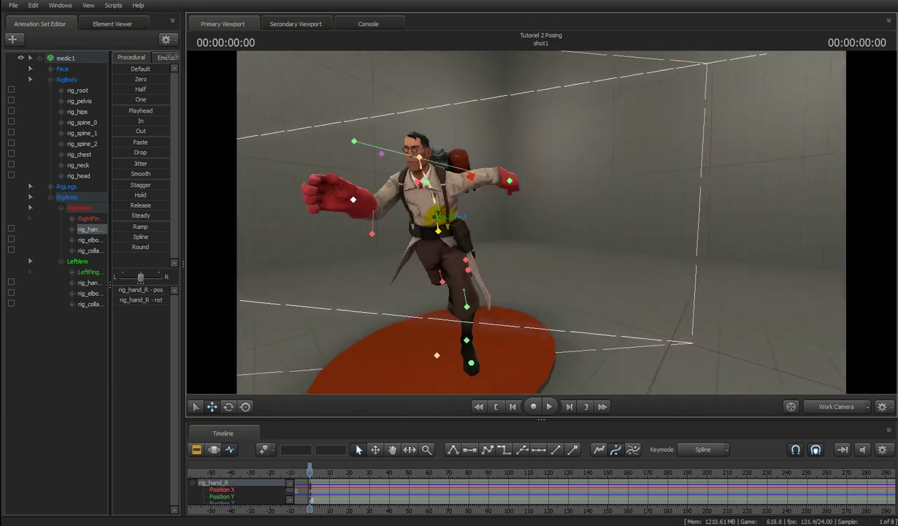
{"action": "left_click", "coordinate": [438, 230], "text": "ctrl"}
{"action": "mouse_move", "coordinate": [437, 209]}
{"action": "left_mouse_down"}
{"action": "mouse_move", "coordinate": [436, 231]}
{"action": "mouse_move", "coordinate": [437, 223]}
{"action": "left_mouse_up"}
{"action": "left_click_drag", "start_coordinate": [537, 222], "coordinate": [541, 222]}
- Select rig_hand_L and lower the left hand to hip height behind the medic
{"action": "key", "text": "d"}
{"action": "key", "text": "w"}
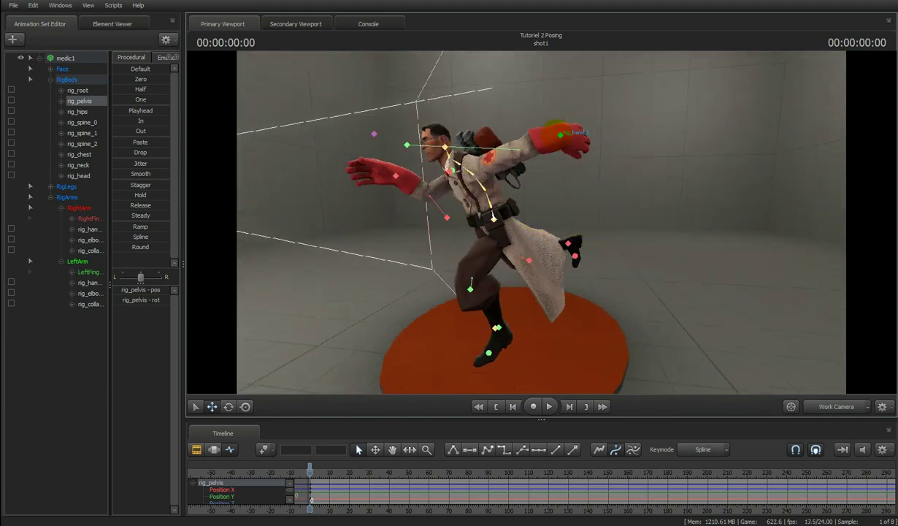
{"action": "left_click", "coordinate": [560, 134]}
{"action": "left_click_drag", "start_coordinate": [560, 109], "coordinate": [576, 195]}
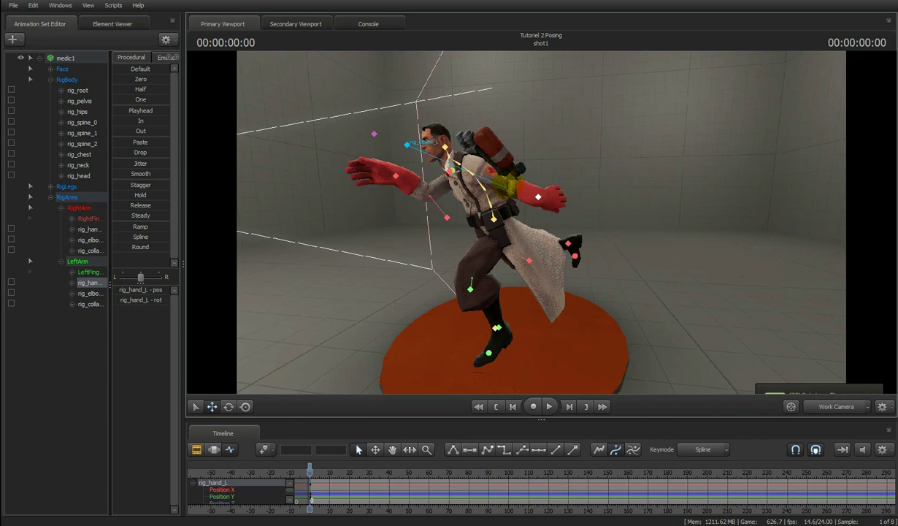
- Move the left elbow control behind the medic, rotate rig_hand_L downward, and clear the selection
{"action": "left_click_drag", "start_coordinate": [504, 184], "coordinate": [578, 215], "text": "ctrl"}
{"action": "left_click", "coordinate": [538, 196], "text": "ctrl"}
{"action": "key", "text": "e"}
{"action": "left_click_drag", "start_coordinate": [512, 171], "coordinate": [559, 169]}
{"action": "left_click", "coordinate": [617, 146], "text": "ctrl"}
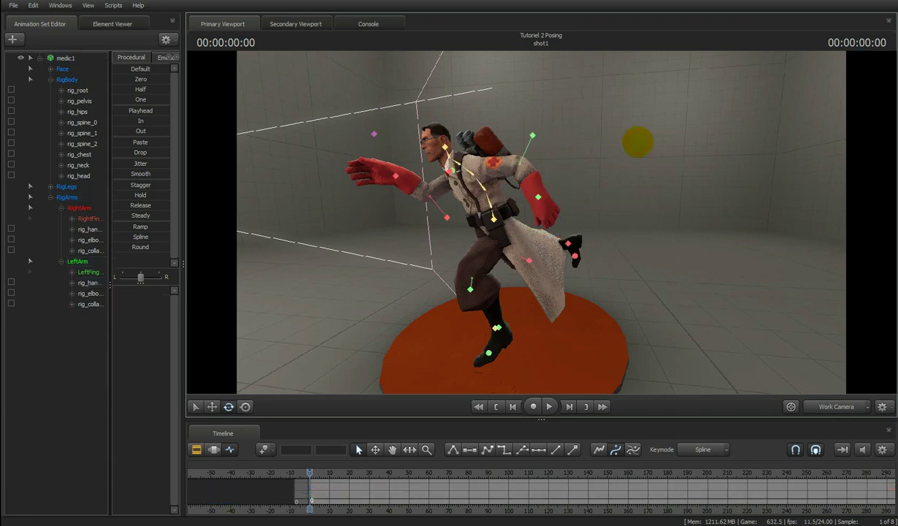
{"action": "left_click_drag", "start_coordinate": [541, 222], "coordinate": [541, 221]}
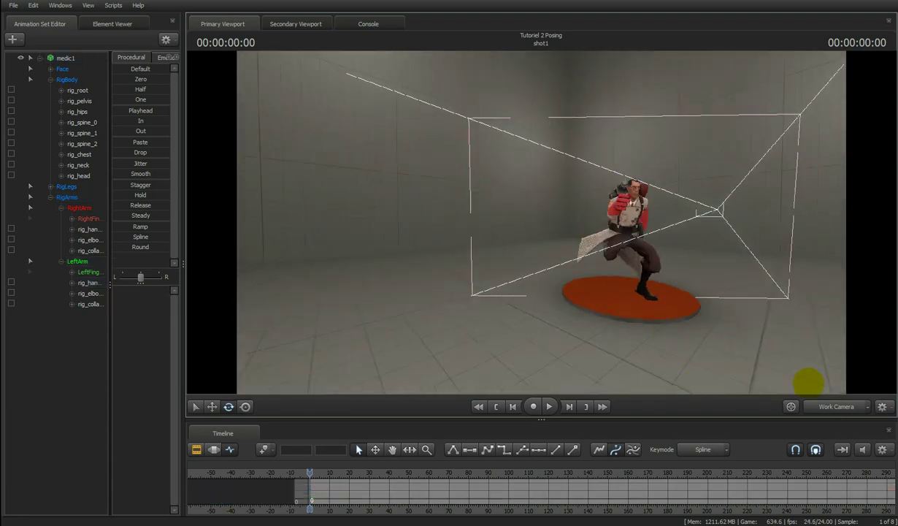
- Select rig_knee_L in the camera1 view and move the left knee control downward and inward toward the body
{"action": "left_click", "coordinate": [822, 406]}
{"action": "key", "text": "ctrl"}
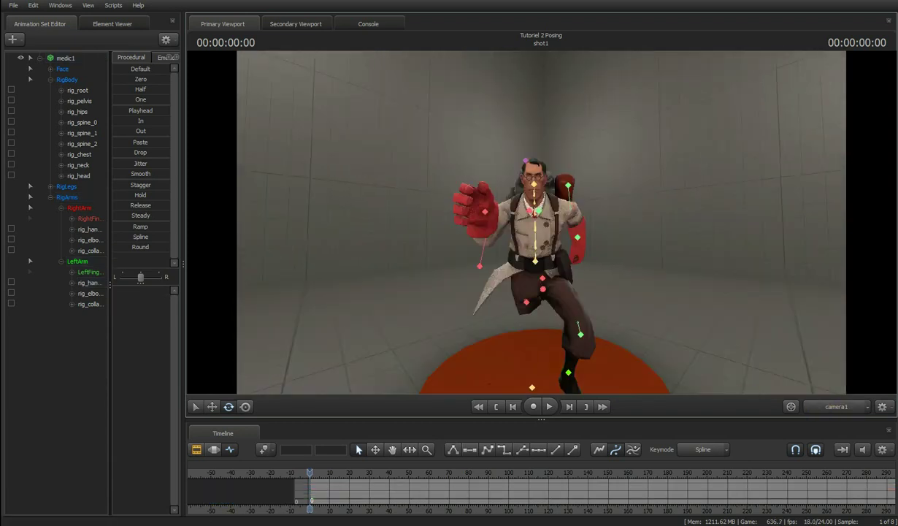
{"action": "left_click", "coordinate": [580, 333]}
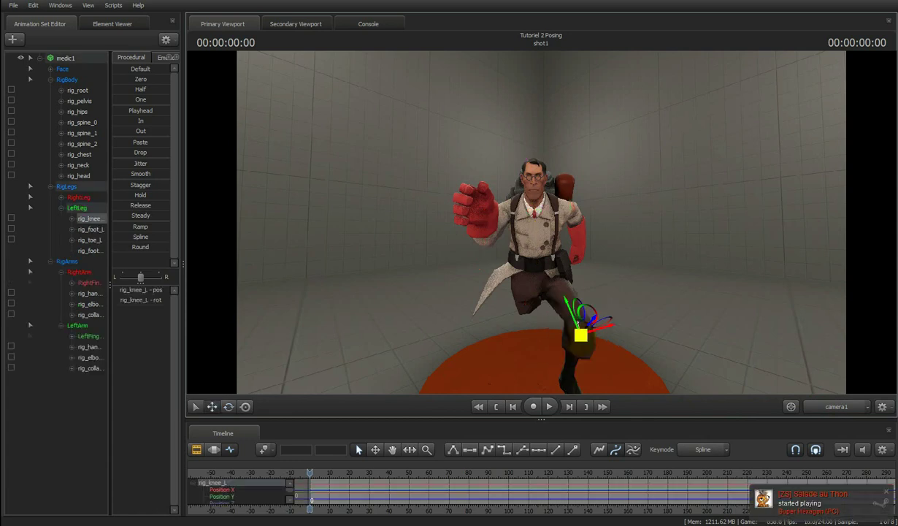
{"action": "mouse_move", "coordinate": [581, 338]}
{"action": "left_mouse_down"}
{"action": "mouse_move", "coordinate": [519, 345]}
{"action": "mouse_move", "coordinate": [571, 344]}
{"action": "mouse_move", "coordinate": [580, 349]}
{"action": "mouse_move", "coordinate": [573, 355]}
{"action": "left_mouse_up"}
- Select rig_foot_L and rotate the medic's supporting left foot, adjusting it in both the camera1 and work camera views
{"action": "left_click", "coordinate": [568, 372], "text": "ctrl"}
{"action": "key", "text": "e"}
{"action": "left_click_drag", "start_coordinate": [590, 383], "coordinate": [570, 388]}
{"action": "left_click", "coordinate": [834, 406]}
{"action": "left_click_drag", "start_coordinate": [697, 296], "coordinate": [541, 222]}
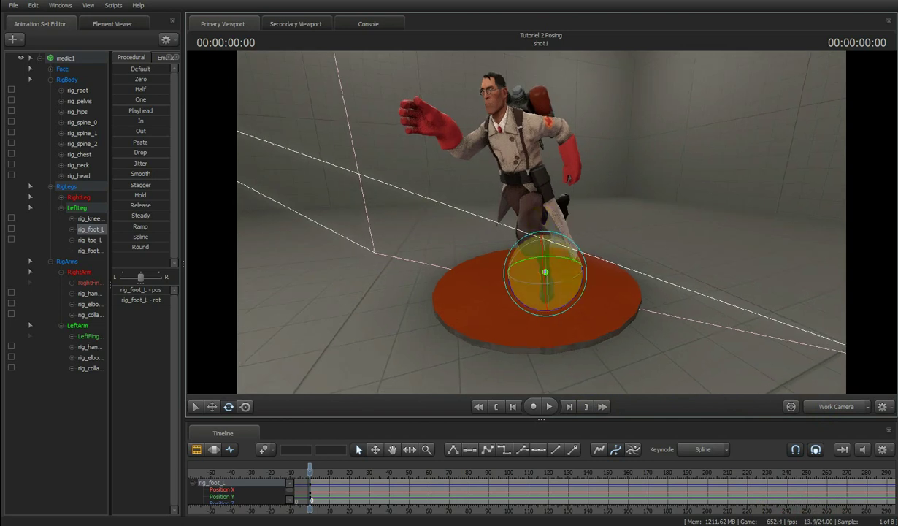
{"action": "left_click_drag", "start_coordinate": [572, 298], "coordinate": [557, 307]}
{"action": "left_click_drag", "start_coordinate": [621, 235], "coordinate": [541, 222]}
- Select rig_foot_R and lower the raised right foot slightly behind the medic
{"action": "left_click", "coordinate": [508, 276], "text": "ctrl"}
{"action": "key", "text": "w"}
{"action": "left_click_drag", "start_coordinate": [597, 176], "coordinate": [541, 222]}
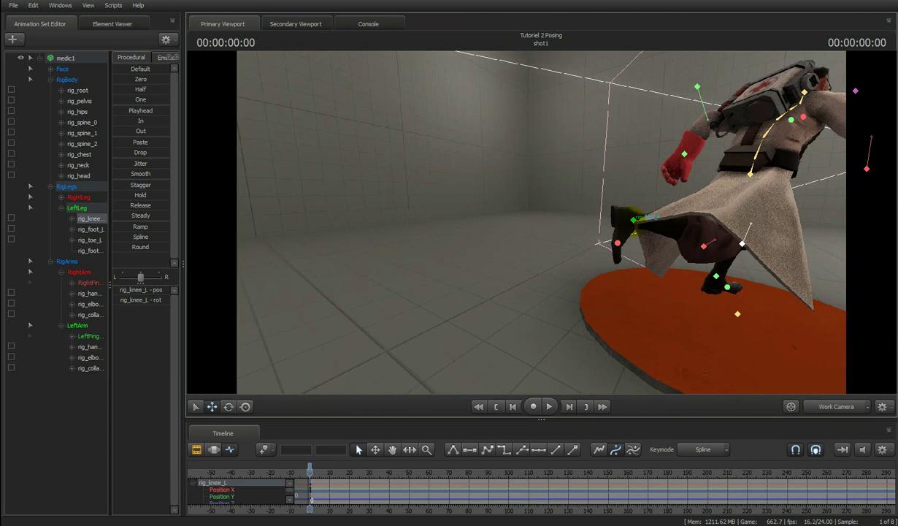
{"action": "left_click", "coordinate": [637, 218], "text": "ctrl"}
{"action": "left_click_drag", "start_coordinate": [686, 266], "coordinate": [541, 222]}
{"action": "key", "text": "ctrl"}
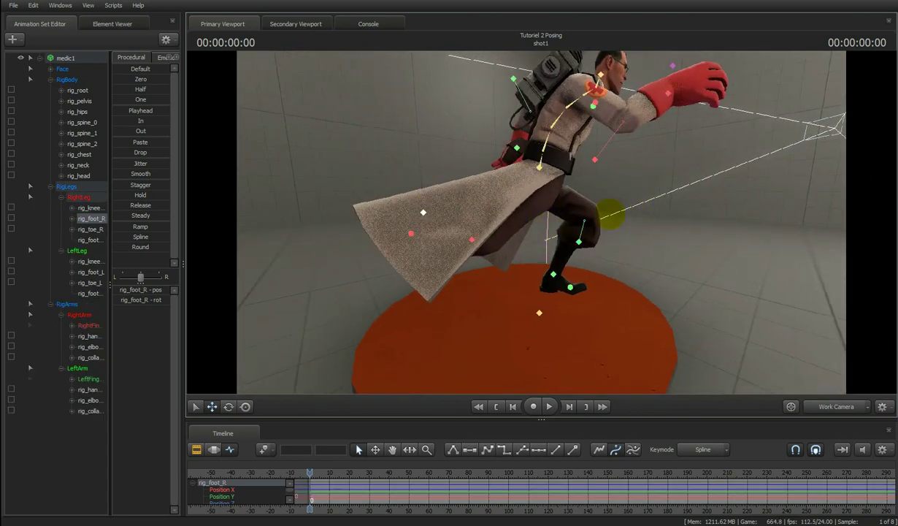
{"action": "left_click_drag", "start_coordinate": [616, 217], "coordinate": [541, 222]}
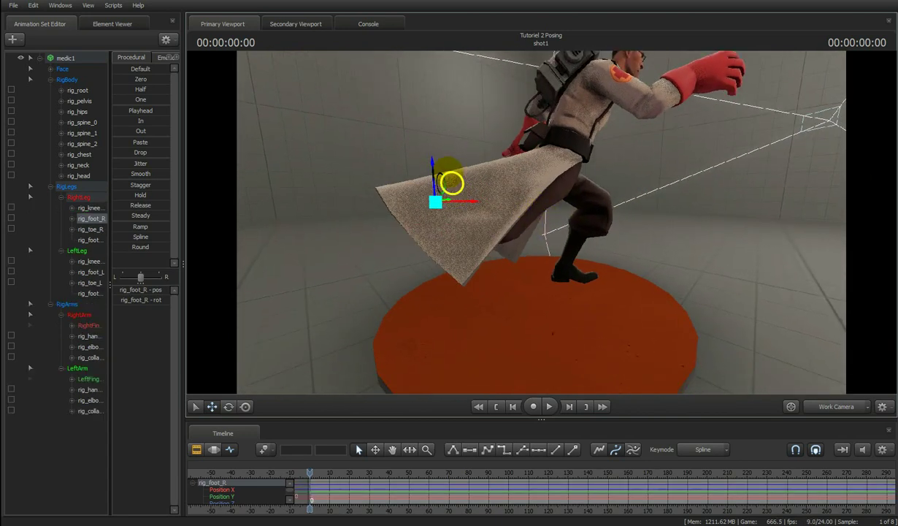
{"action": "left_click_drag", "start_coordinate": [430, 160], "coordinate": [431, 179]}
- Select rig_pelvis, rotate the pelvis slightly, and compare the pose between camera1 and the work camera
{"action": "mouse_move", "coordinate": [525, 214]}
{"action": "left_mouse_down"}
{"action": "mouse_move", "coordinate": [541, 222]}
{"action": "mouse_move", "coordinate": [567, 201]}
{"action": "mouse_move", "coordinate": [541, 222]}
{"action": "left_mouse_up"}
{"action": "key", "text": "ctrl"}
{"action": "left_click", "coordinate": [552, 133], "text": "ctrl"}
{"action": "key", "text": "e"}
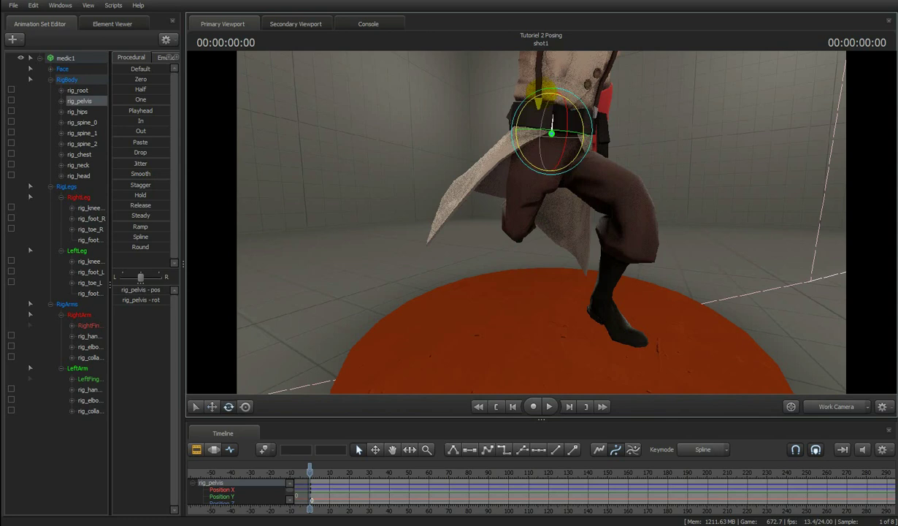
{"action": "left_click_drag", "start_coordinate": [536, 95], "coordinate": [541, 222]}
{"action": "left_click", "coordinate": [843, 408]}
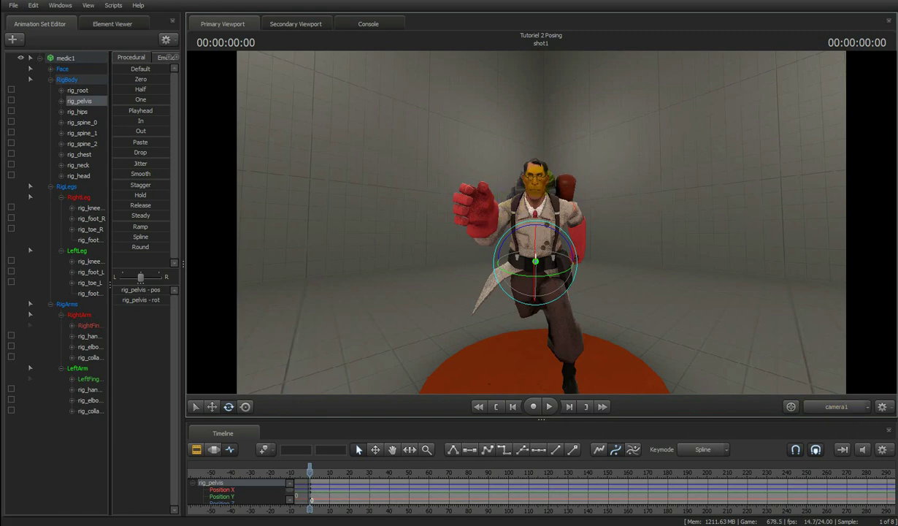
{"action": "key", "text": "ctrl"}
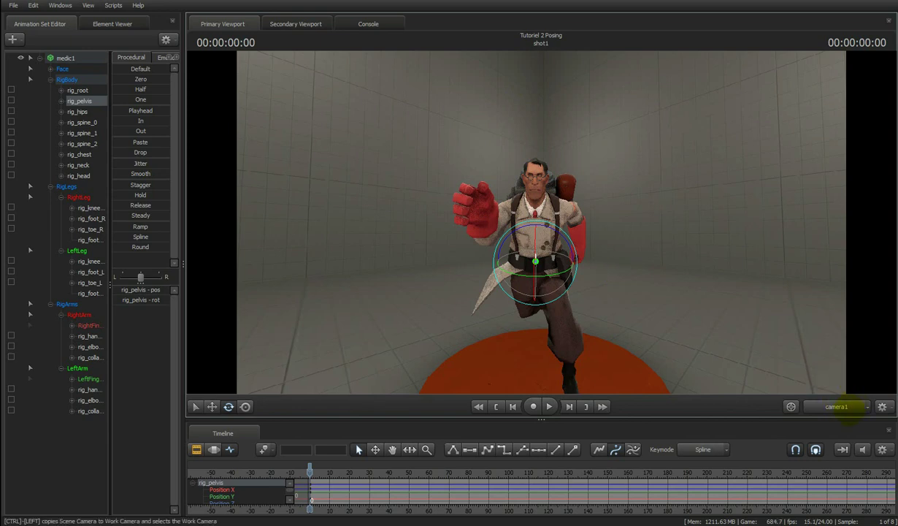
{"action": "left_click", "coordinate": [836, 406]}
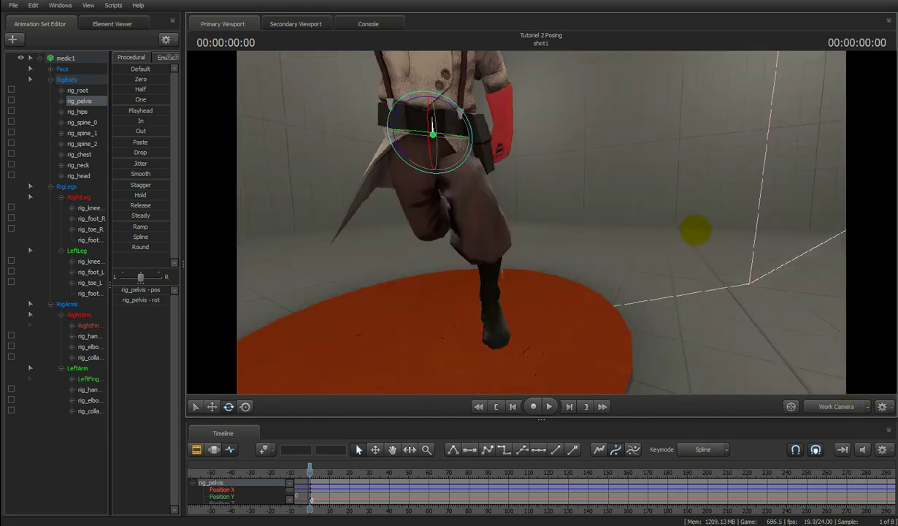
{"action": "left_click", "coordinate": [832, 404]}
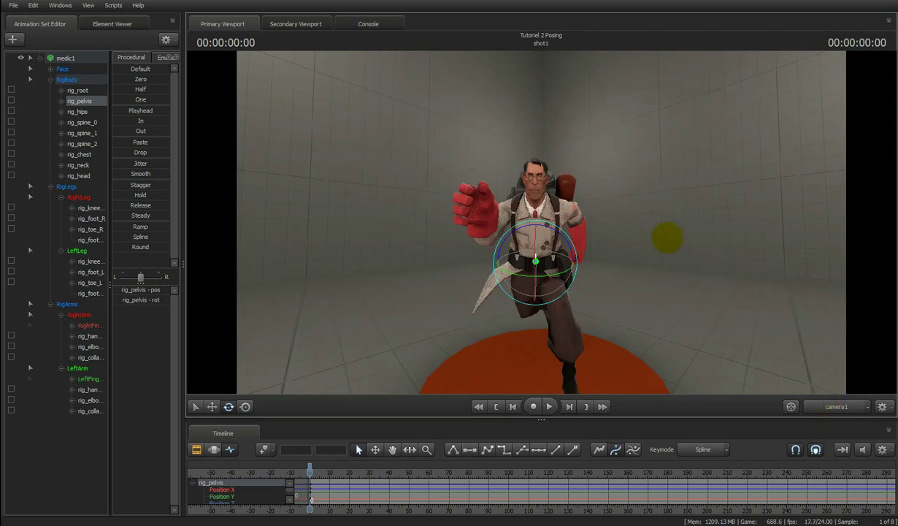
{"action": "left_click", "coordinate": [30, 58]}
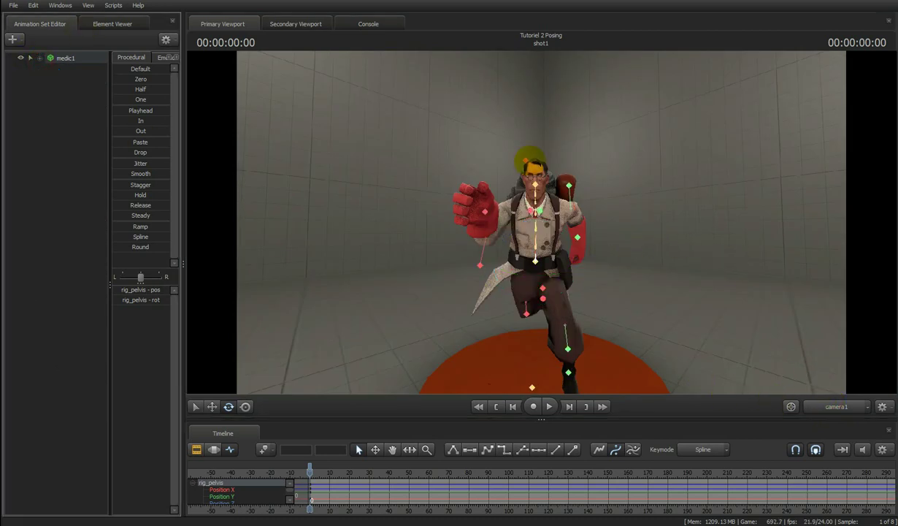
- Select rig_hand_R and rotate the medic's outstretched right hand at the wrist
{"action": "left_click", "coordinate": [485, 212], "text": "ctrl"}
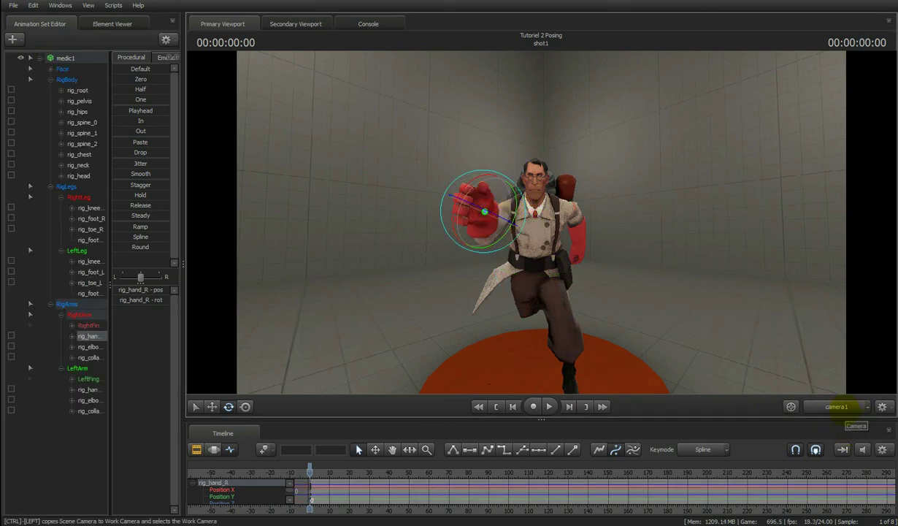
{"action": "left_click", "coordinate": [844, 407]}
{"action": "left_click_drag", "start_coordinate": [661, 248], "coordinate": [478, 211]}
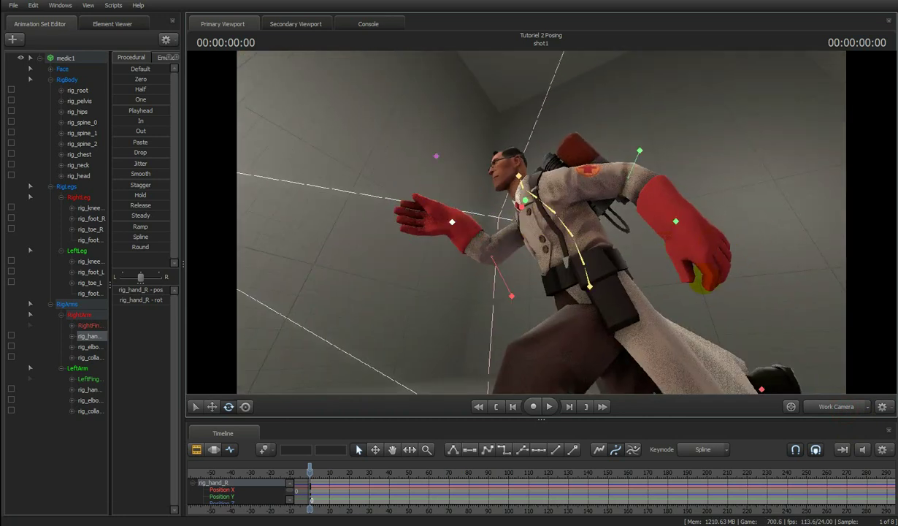
{"action": "key", "text": "w"}
{"action": "left_click_drag", "start_coordinate": [537, 221], "coordinate": [540, 213]}
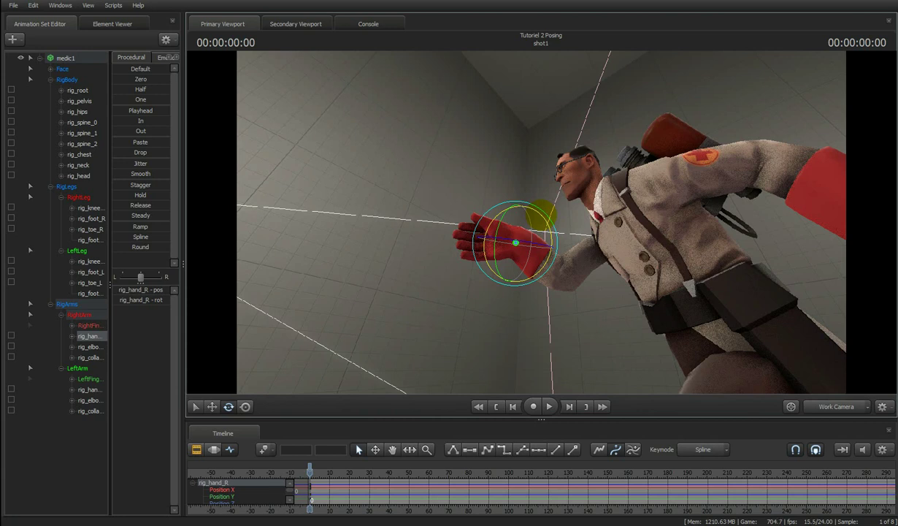
{"action": "key", "text": "w"}
{"action": "left_click_drag", "start_coordinate": [540, 220], "coordinate": [521, 214]}
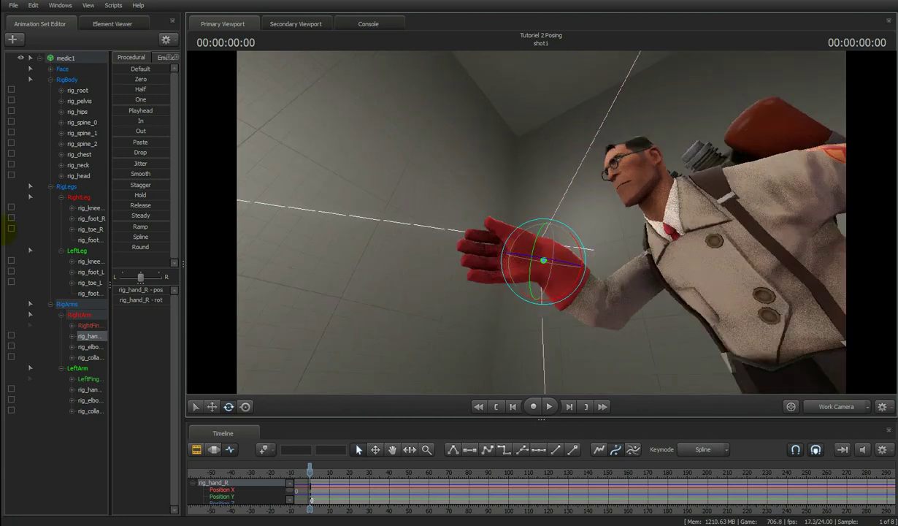
- Expand the right fingers group, select bip_thumb_2_R, and try to rotate the tip of the right thumb
{"action": "left_click", "coordinate": [71, 208]}
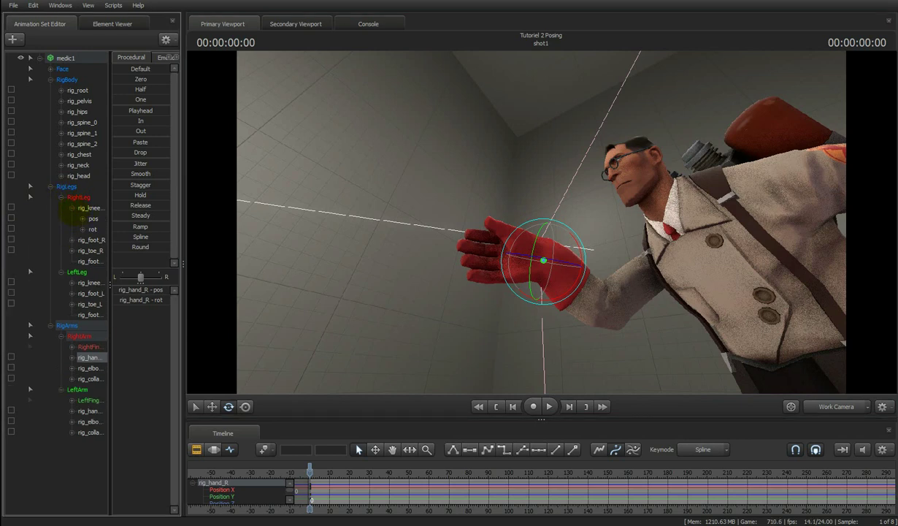
{"action": "left_click", "coordinate": [71, 208]}
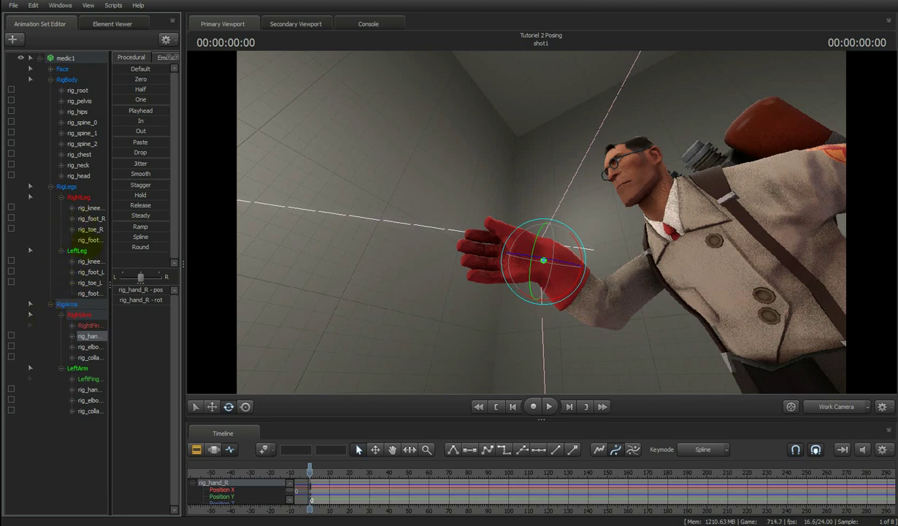
{"action": "left_click", "coordinate": [71, 325]}
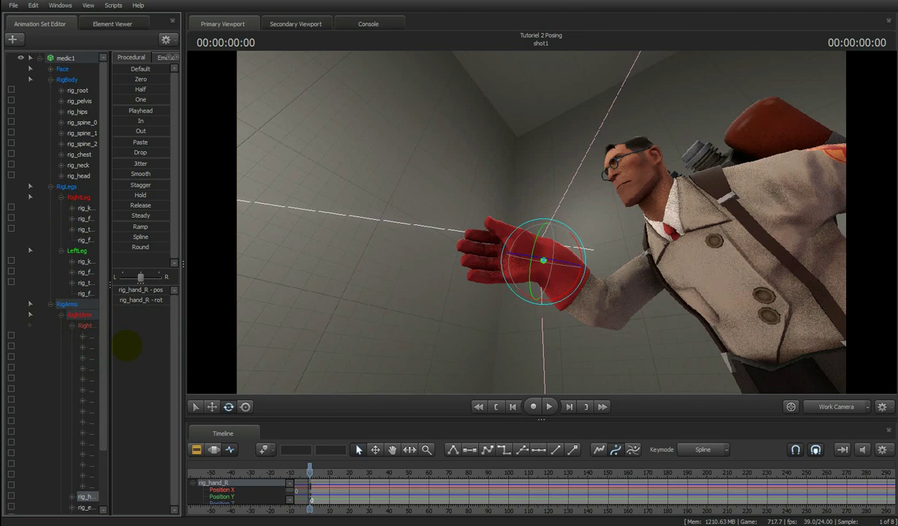
{"action": "left_click", "coordinate": [92, 357]}
{"action": "left_click_drag", "start_coordinate": [514, 351], "coordinate": [503, 215]}
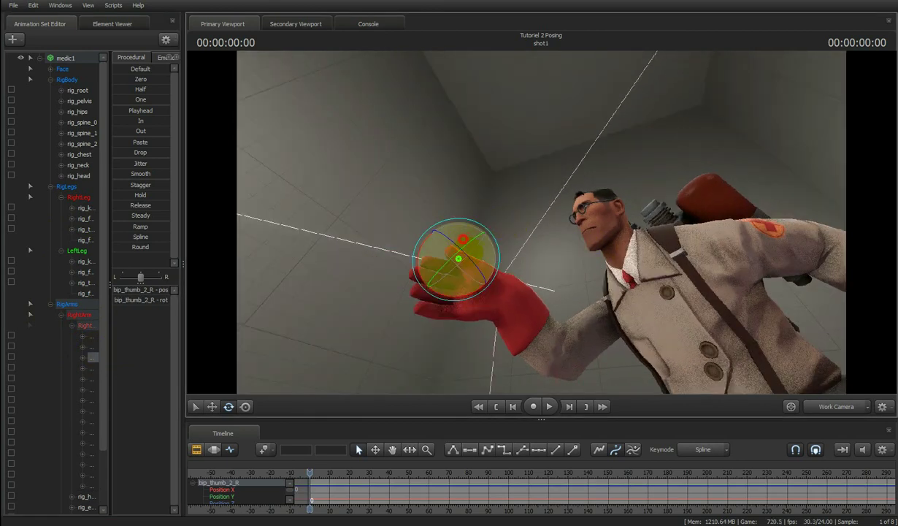
{"action": "left_click_drag", "start_coordinate": [475, 245], "coordinate": [513, 297]}
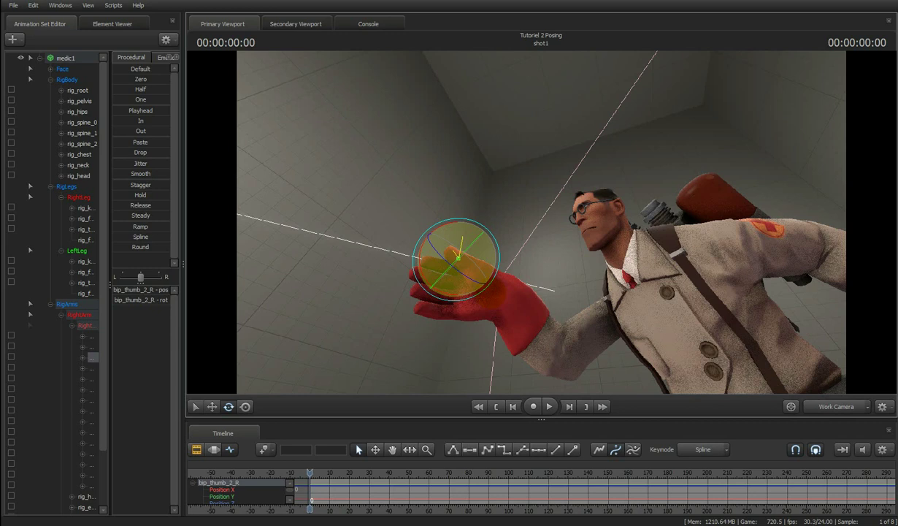
{"action": "key", "text": "ctrl"}
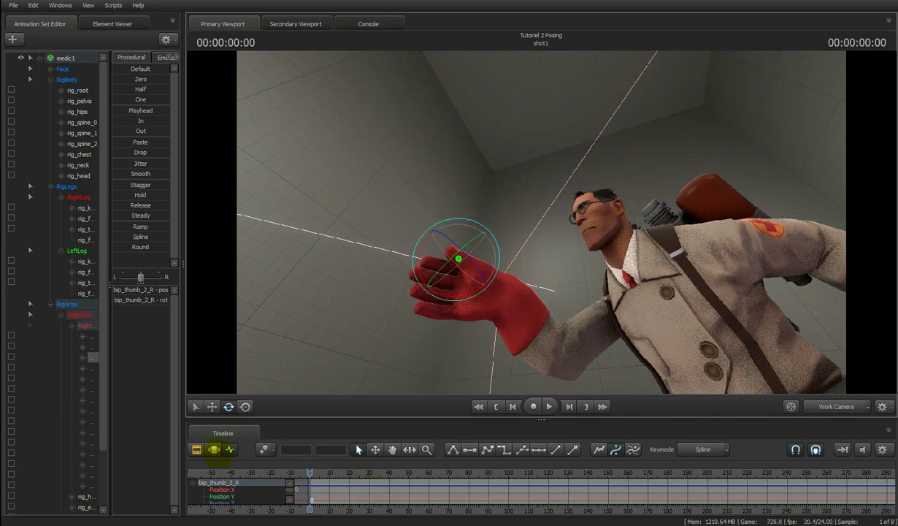
- Switch the timeline to the Motion Editor and enlarge the viewport, showing the shot through camera1
{"action": "left_click", "coordinate": [214, 450]}
{"action": "left_click_drag", "start_coordinate": [597, 178], "coordinate": [541, 221]}
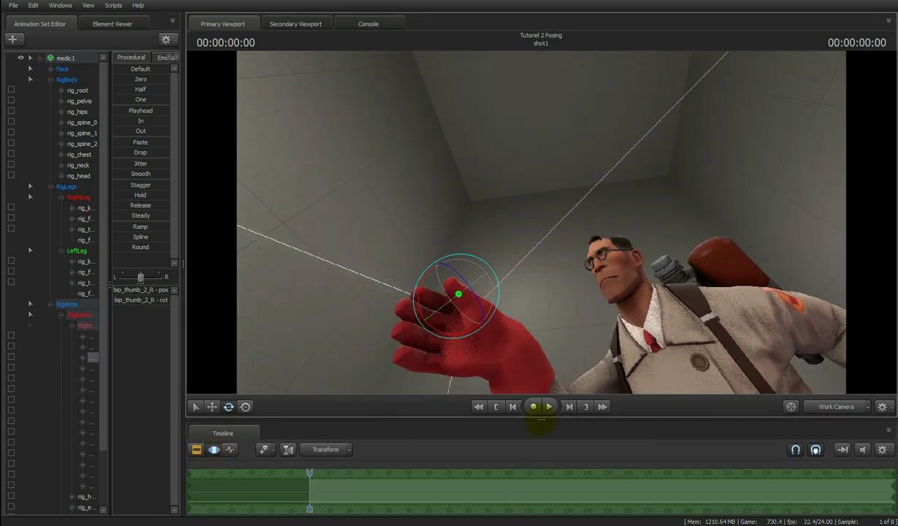
{"action": "left_click_drag", "start_coordinate": [541, 420], "coordinate": [541, 461]}
{"action": "left_click_drag", "start_coordinate": [619, 259], "coordinate": [541, 242]}
{"action": "left_click", "coordinate": [835, 446]}
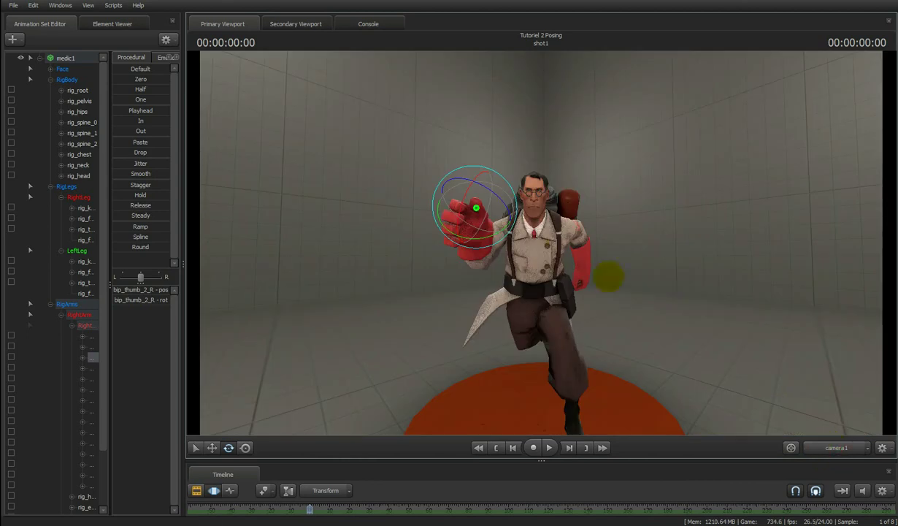
- Adjust the rotation of bip_thumb_2_R on the right hand and collapse the RightArm group
{"action": "left_click_drag", "start_coordinate": [483, 209], "coordinate": [483, 206]}
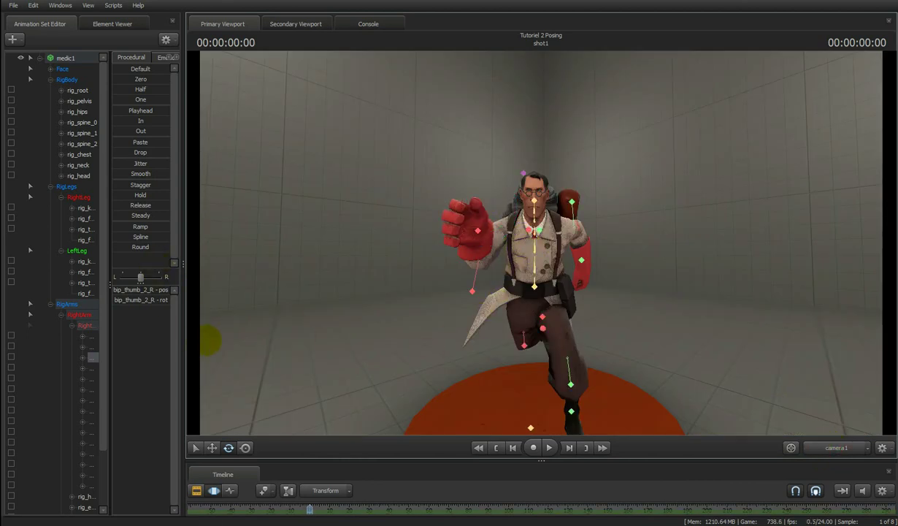
{"action": "left_click", "coordinate": [62, 315]}
{"action": "left_click_drag", "start_coordinate": [475, 208], "coordinate": [474, 209]}
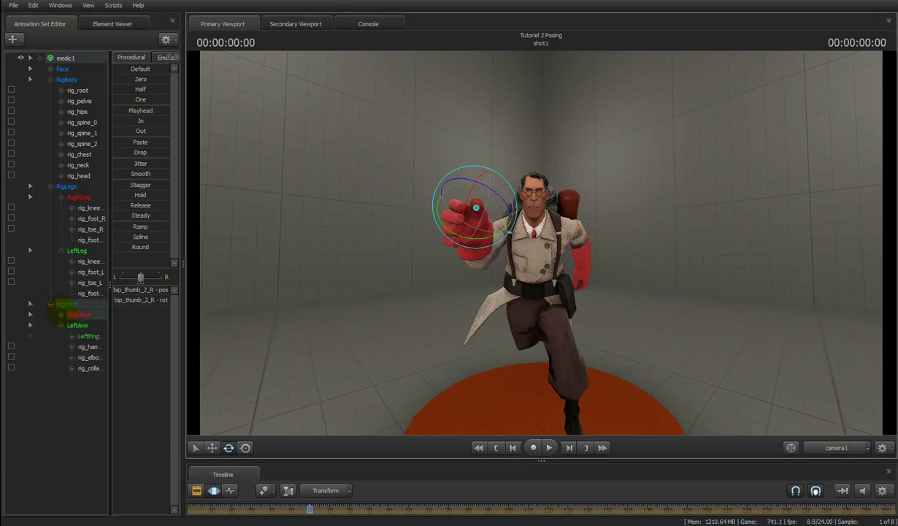
- Undo the change made to the whole RigArms group, select rig_hand_R, and rotate the right hand
{"action": "left_click", "coordinate": [58, 304]}
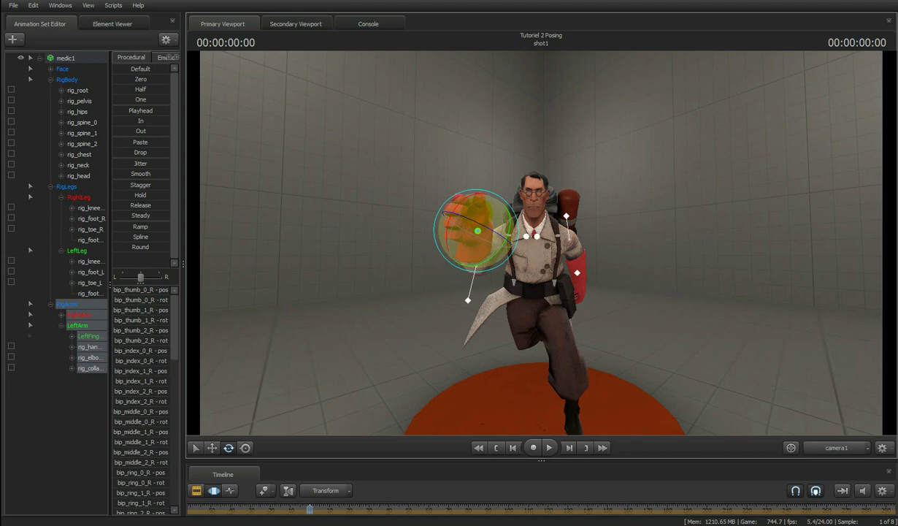
{"action": "key", "text": "ctrl+z"}
{"action": "left_click", "coordinate": [721, 233]}
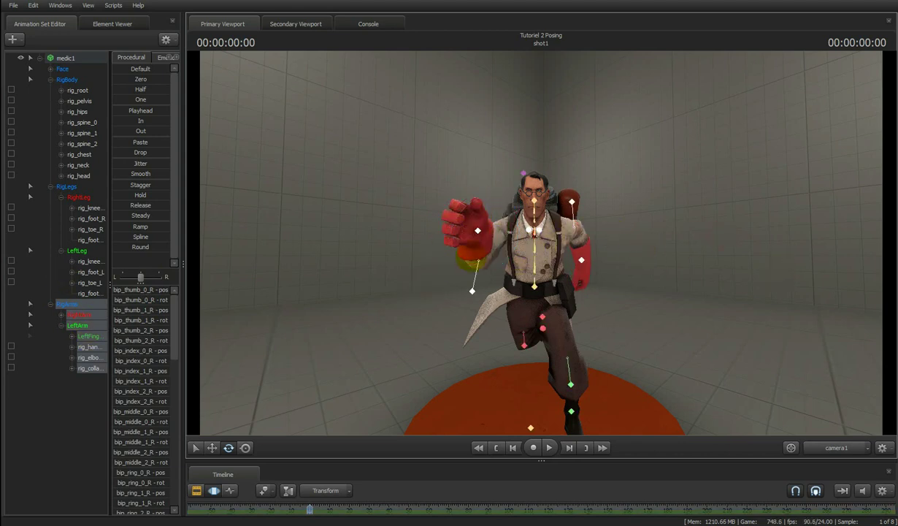
{"action": "left_click", "coordinate": [476, 230], "text": "ctrl"}
{"action": "left_click", "coordinate": [477, 229], "text": "ctrl"}
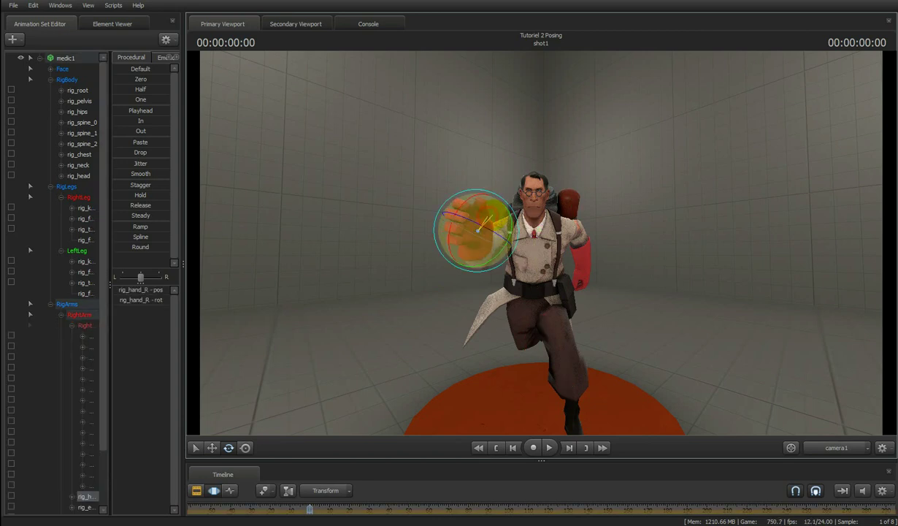
- Detach all rigs from the medic1 animation set
{"action": "left_click", "coordinate": [80, 58]}
{"action": "right_click", "coordinate": [79, 58]}
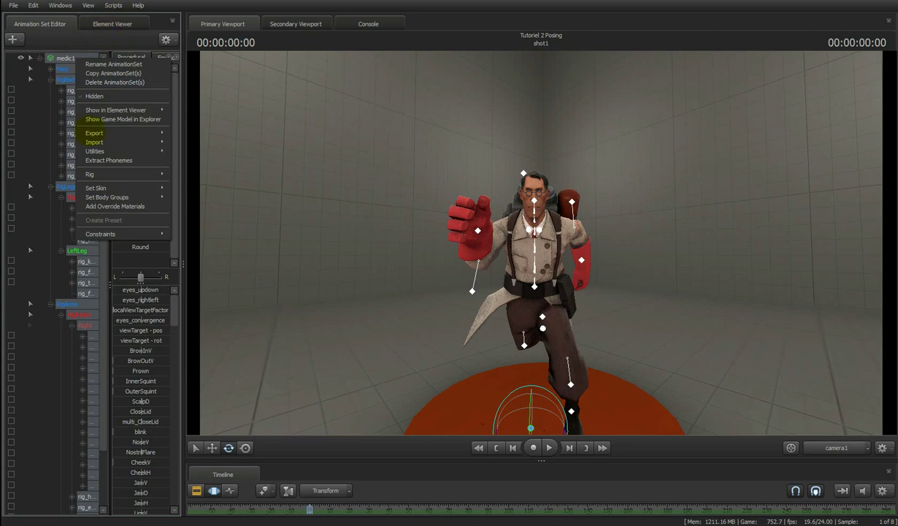
{"action": "left_click", "coordinate": [132, 173]}
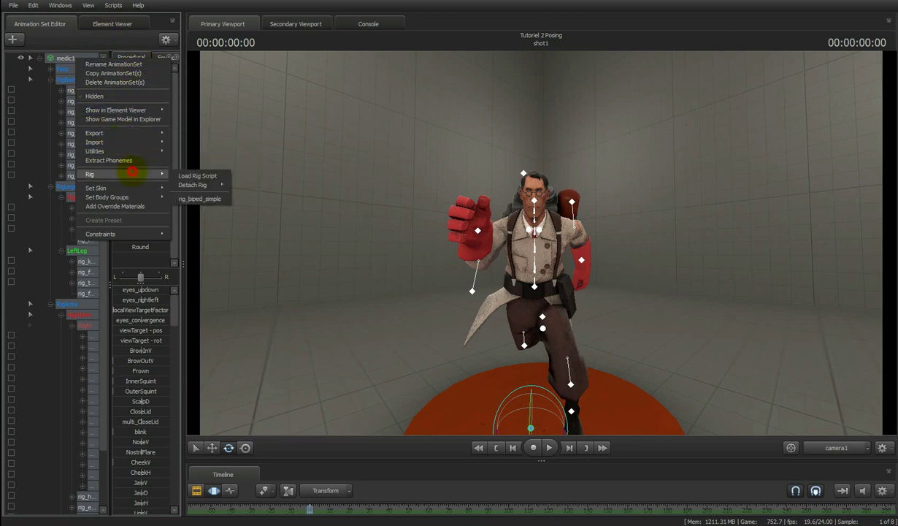
{"action": "mouse_move", "coordinate": [194, 184]}
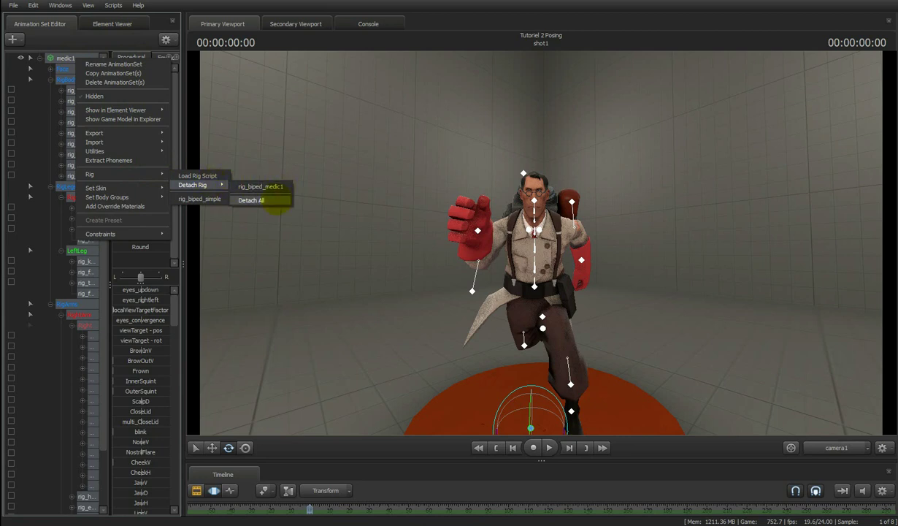
{"action": "left_click", "coordinate": [276, 201]}
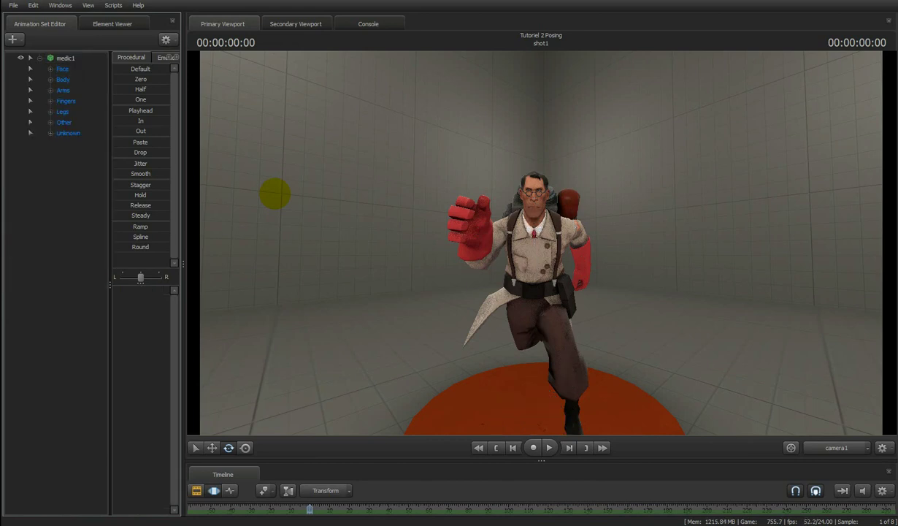
- Switch to the work camera and straighten the right index finger by rotating its bones, including bip_index_1_R
{"action": "key", "text": "ctrl"}
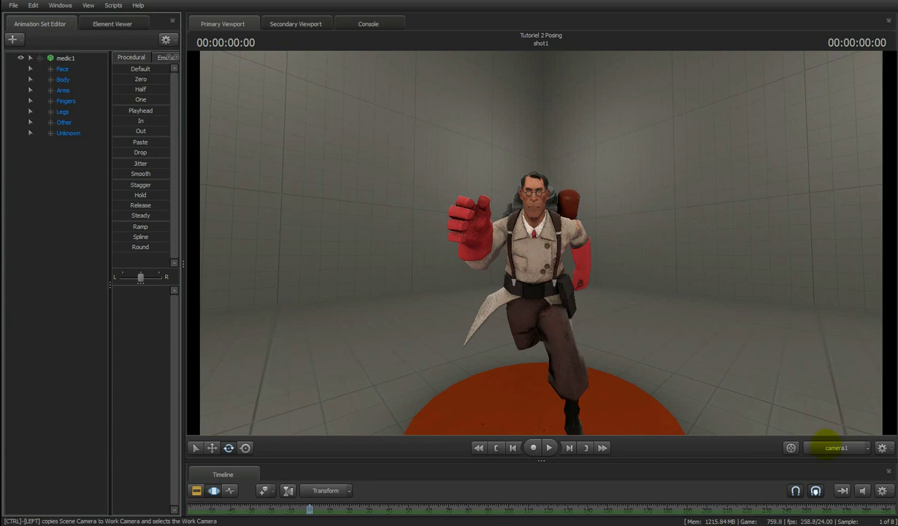
{"action": "left_click", "coordinate": [828, 446]}
{"action": "mouse_move", "coordinate": [541, 242]}
{"action": "left_mouse_down"}
{"action": "mouse_move", "coordinate": [549, 242]}
{"action": "mouse_move", "coordinate": [541, 242]}
{"action": "left_mouse_up"}
{"action": "left_click_drag", "start_coordinate": [692, 122], "coordinate": [541, 241]}
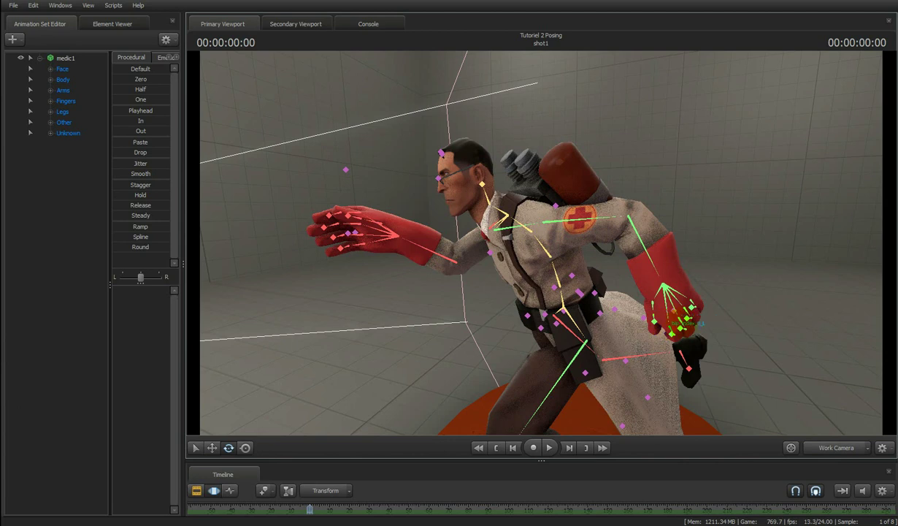
{"action": "left_click_drag", "start_coordinate": [379, 151], "coordinate": [541, 242]}
{"action": "key", "text": "w"}
{"action": "left_click_drag", "start_coordinate": [531, 150], "coordinate": [472, 242]}
{"action": "left_click", "coordinate": [536, 249], "text": "ctrl"}
{"action": "key", "text": "e"}
{"action": "left_click", "coordinate": [517, 247], "text": "ctrl"}
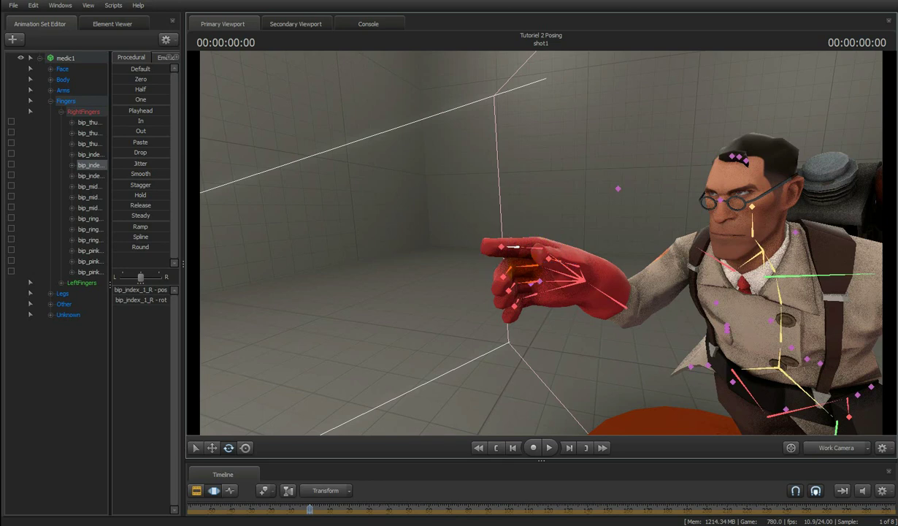
{"action": "left_click", "coordinate": [529, 268], "text": "ctrl"}
{"action": "left_click_drag", "start_coordinate": [527, 259], "coordinate": [541, 244], "text": "alt"}
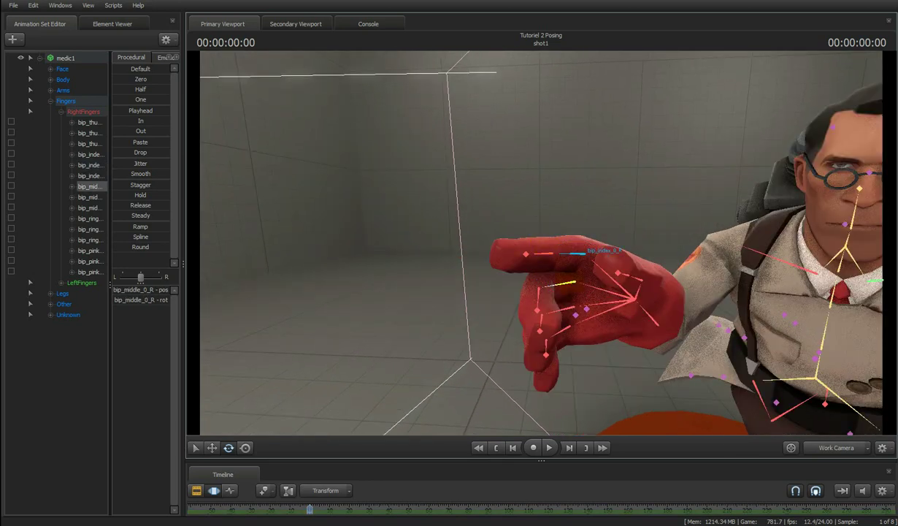
{"action": "left_click", "coordinate": [553, 306], "text": "ctrl+shift"}
{"action": "left_click", "coordinate": [555, 333], "text": "ctrl+shift"}
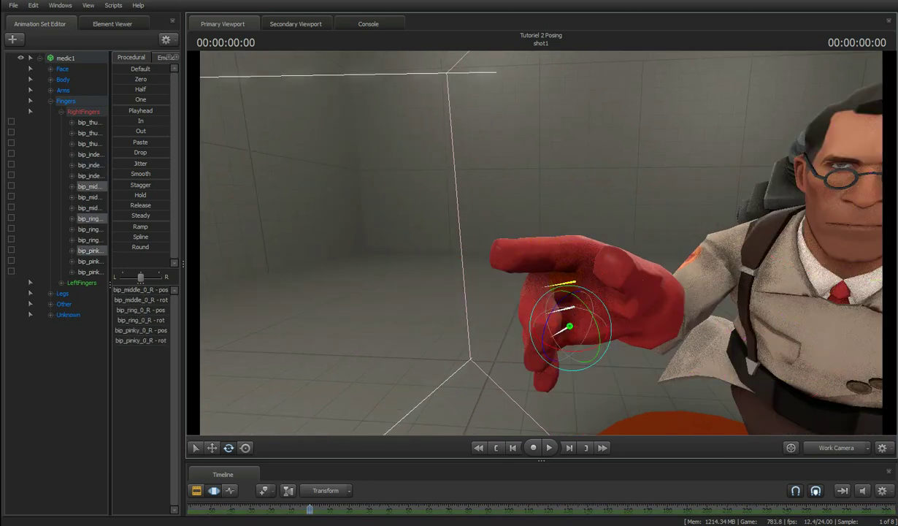
{"action": "left_click", "coordinate": [455, 287], "text": "ctrl"}
{"action": "key", "text": "ctrl"}
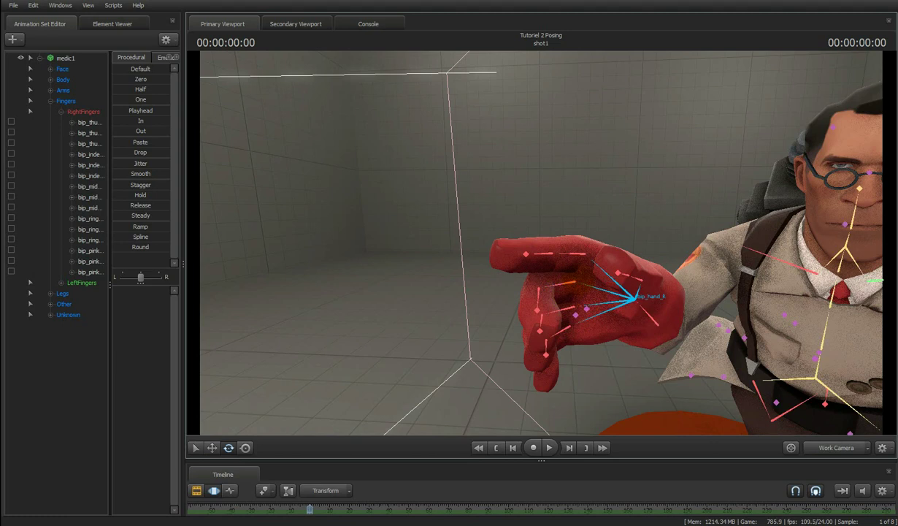
- Select bip_middle_0_R, bip_ring_0_R and bip_pinky_0_R together and rotate them to open the fingers outward from the palm
{"action": "left_click", "coordinate": [556, 283]}
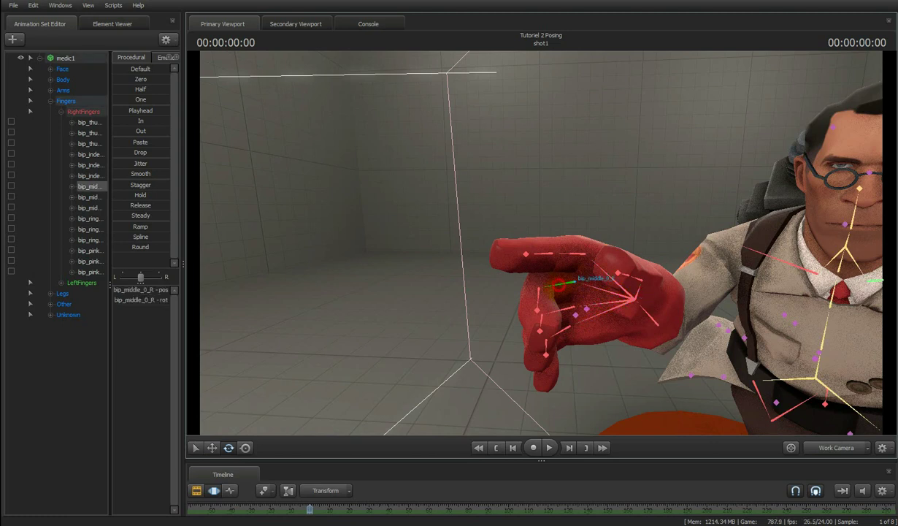
{"action": "left_click", "coordinate": [558, 311], "text": "ctrl+shift"}
{"action": "left_click", "coordinate": [558, 334], "text": "ctrl+shift"}
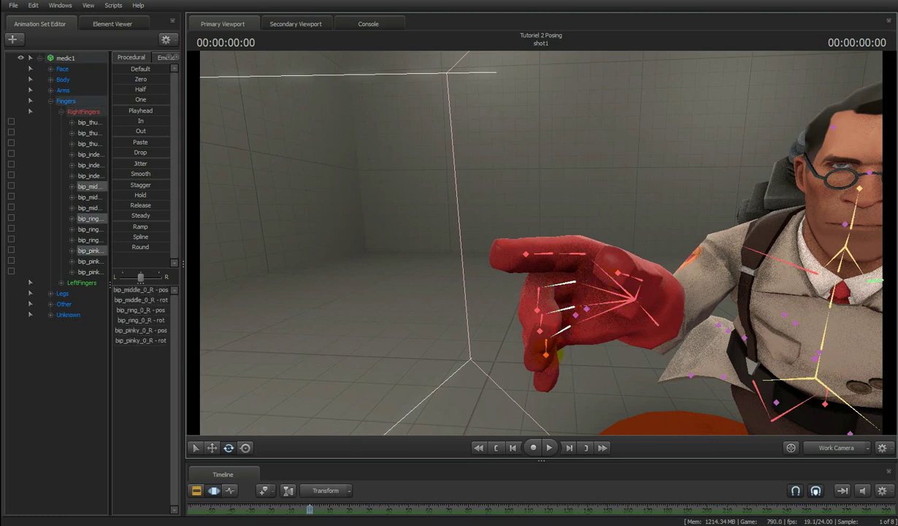
{"action": "left_click_drag", "start_coordinate": [577, 352], "coordinate": [554, 363]}
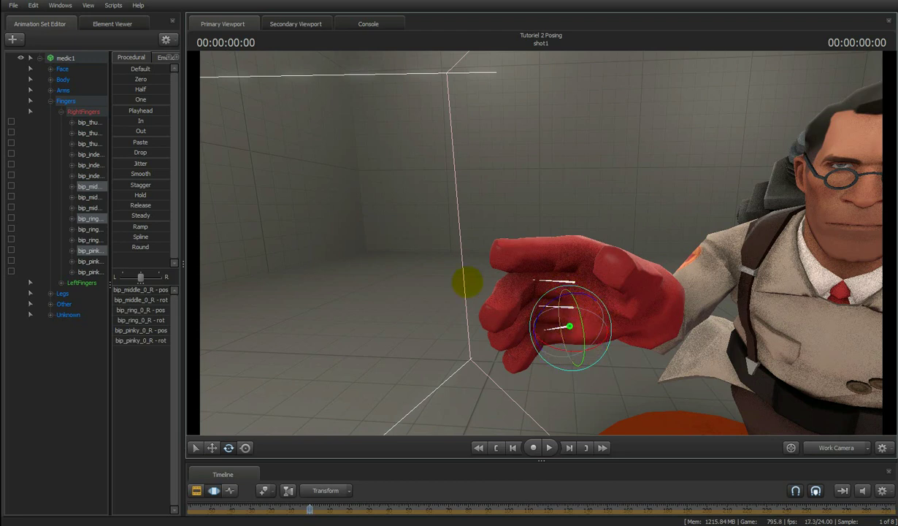
- Select bip_middle_1_R, bip_ring_1_R and bip_pinky_1_R together and rotate them to straighten the fingers
{"action": "left_click", "coordinate": [466, 282], "text": "ctrl"}
{"action": "left_click", "coordinate": [520, 284], "text": "ctrl"}
{"action": "left_click", "coordinate": [531, 315], "text": "ctrl+shift"}
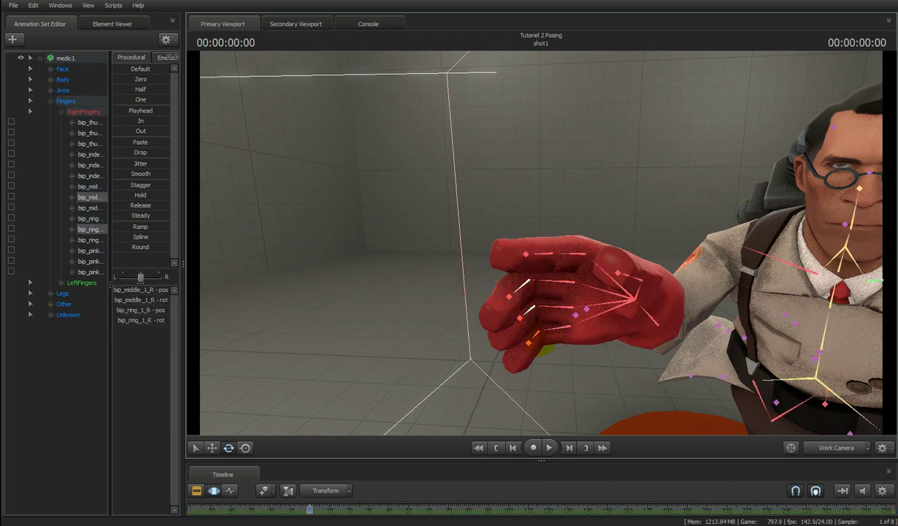
{"action": "left_click", "coordinate": [539, 337], "text": "ctrl+shift"}
{"action": "left_click_drag", "start_coordinate": [546, 356], "coordinate": [507, 339]}
- Undo the last rotation changes on the right middle, ring and pinky fingers
{"action": "left_click_drag", "start_coordinate": [498, 203], "coordinate": [541, 242]}
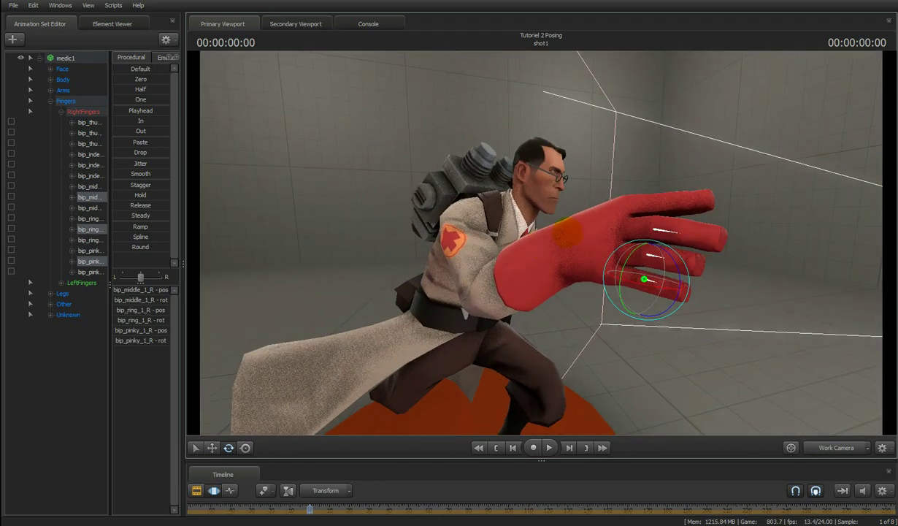
{"action": "key", "text": "ctrl"}
{"action": "key", "text": "ctrl+z"}
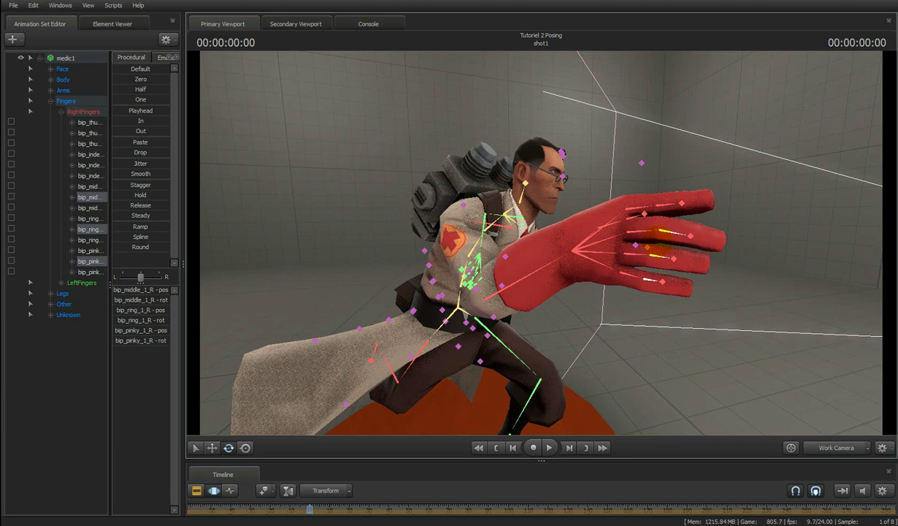
{"action": "key", "text": "ctrl+z"}
- Rotate bip_middle_0_R, bip_ring_0_R and bip_pinky_0_R one by one to vary the spread of the fingers
{"action": "left_click", "coordinate": [646, 231], "text": "ctrl"}
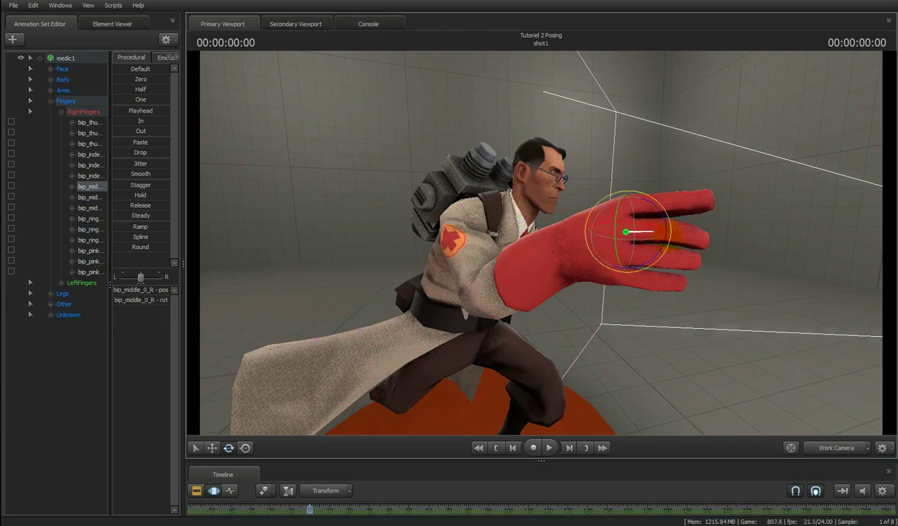
{"action": "mouse_move", "coordinate": [645, 234]}
{"action": "left_mouse_down"}
{"action": "mouse_move", "coordinate": [636, 222]}
{"action": "mouse_move", "coordinate": [643, 224]}
{"action": "left_mouse_up"}
{"action": "key", "text": "ctrl"}
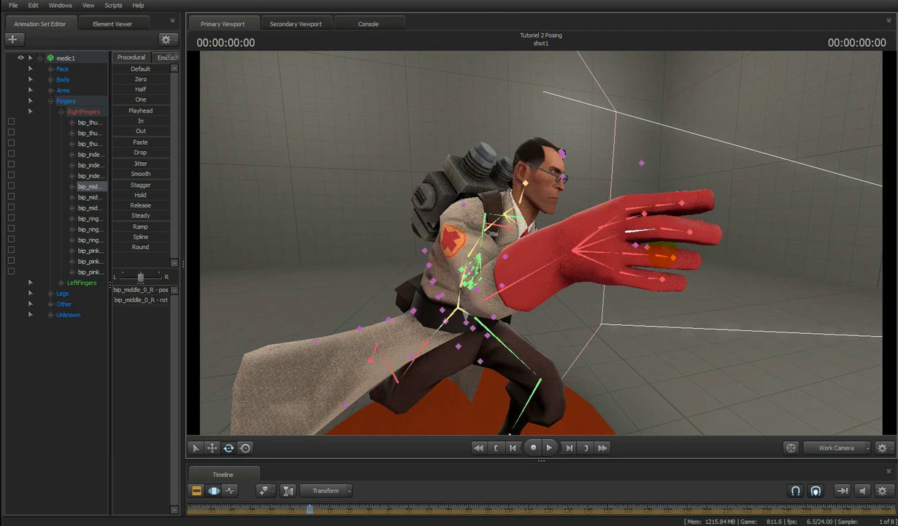
{"action": "left_click", "coordinate": [649, 254], "text": "ctrl"}
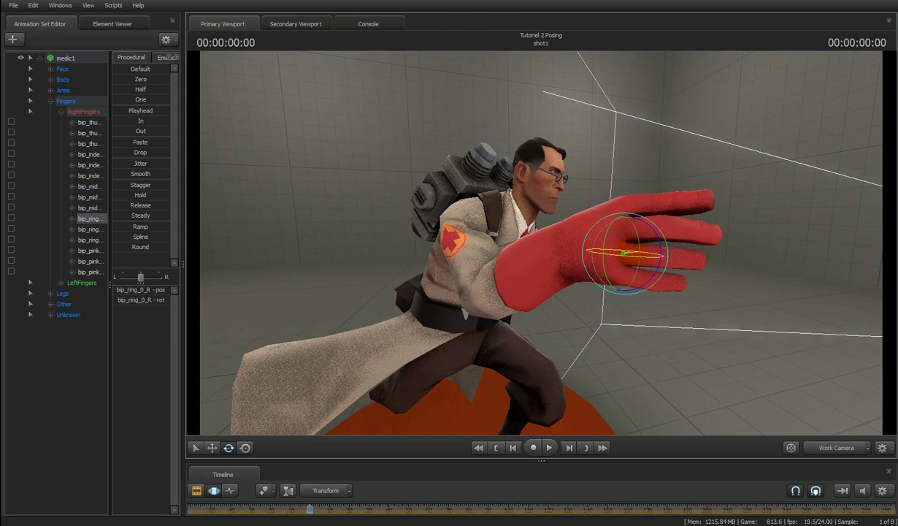
{"action": "left_click", "coordinate": [640, 280], "text": "ctrl"}
{"action": "left_click_drag", "start_coordinate": [636, 283], "coordinate": [632, 282]}
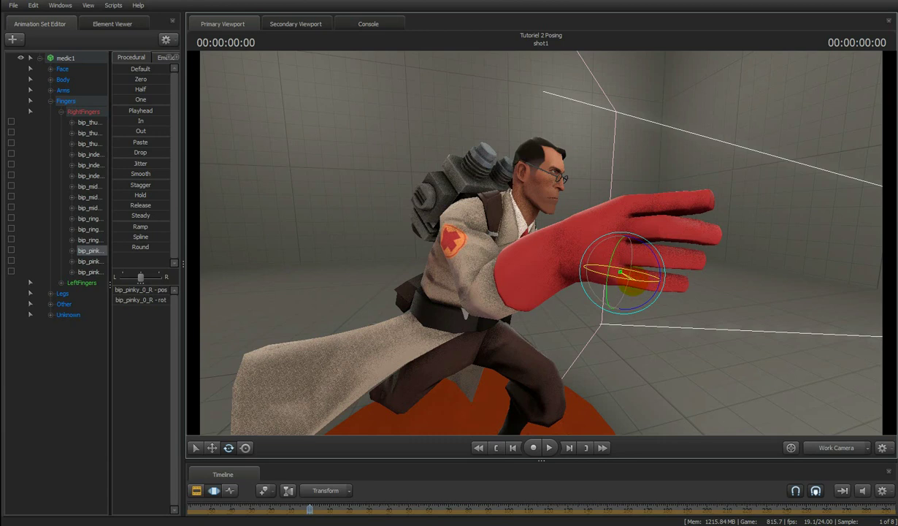
- Adjust bip_pinky_1_R, bip_ring_1_R and bip_middle_1_R individually, and return to the camera1 view
{"action": "key", "text": "d"}
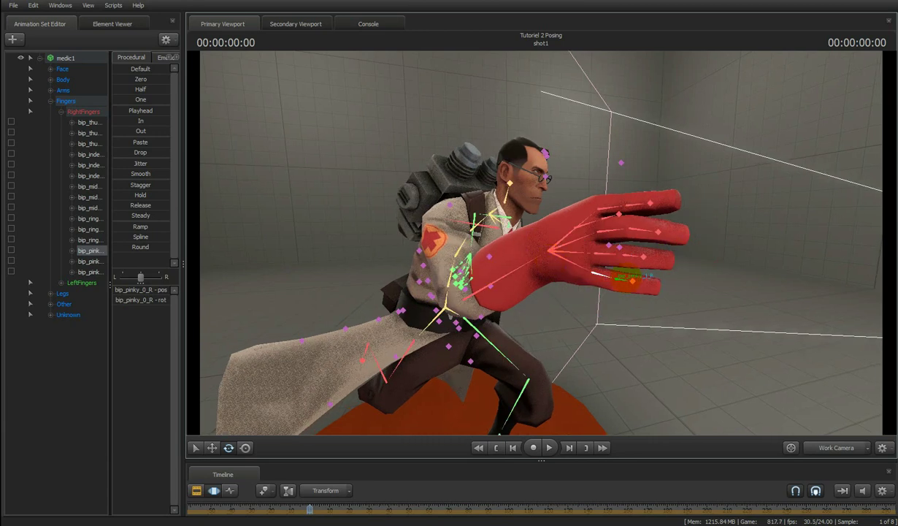
{"action": "left_click", "coordinate": [626, 280], "text": "ctrl"}
{"action": "left_click_drag", "start_coordinate": [626, 286], "coordinate": [608, 292]}
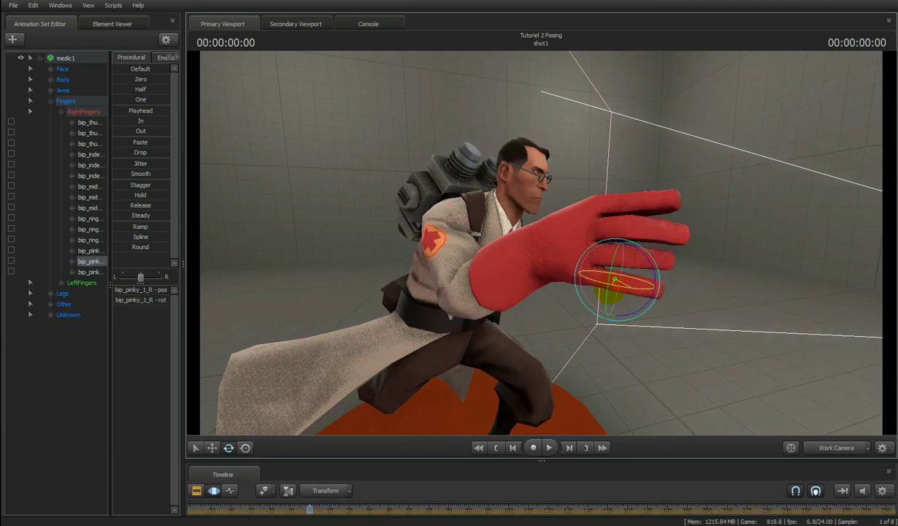
{"action": "left_click", "coordinate": [631, 256], "text": "ctrl"}
{"action": "left_click_drag", "start_coordinate": [624, 258], "coordinate": [615, 257]}
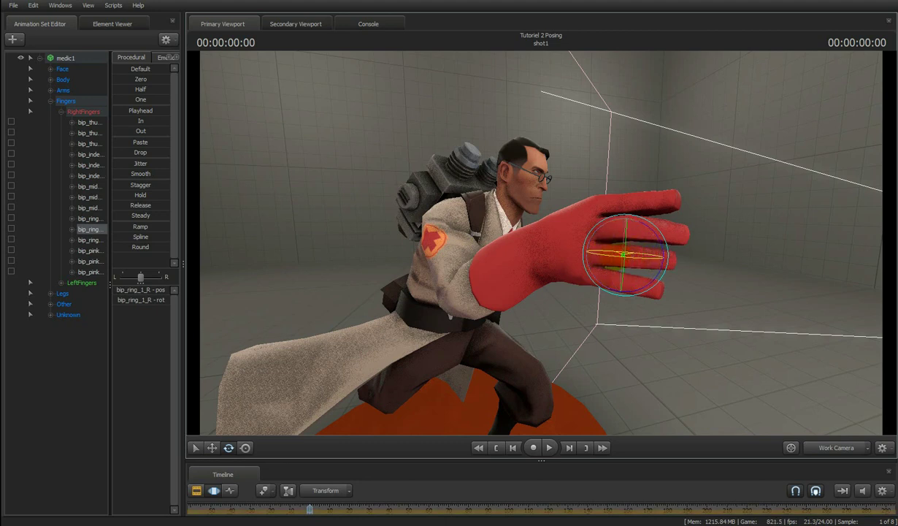
{"action": "left_click", "coordinate": [630, 230]}
{"action": "left_click_drag", "start_coordinate": [705, 200], "coordinate": [540, 243]}
{"action": "left_click", "coordinate": [853, 444]}
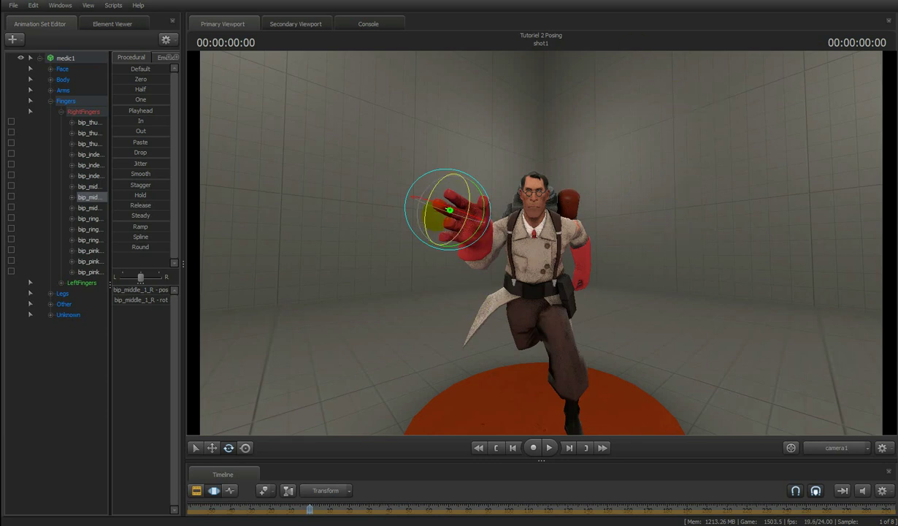
- Switch back to the work camera and rotate bip_ring_0_R on the right hand
{"action": "key", "text": "ctrl"}
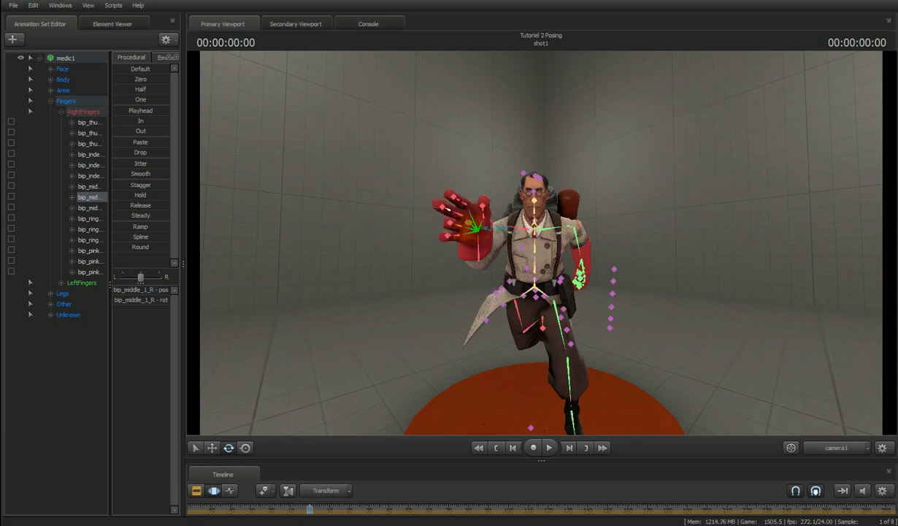
{"action": "left_click", "coordinate": [837, 450]}
{"action": "left_click_drag", "start_coordinate": [519, 234], "coordinate": [541, 243]}
{"action": "key", "text": "a"}
{"action": "key", "text": "ctrl"}
{"action": "left_click", "coordinate": [286, 258], "text": "ctrl"}
{"action": "key", "text": "a"}
{"action": "key", "text": "w"}
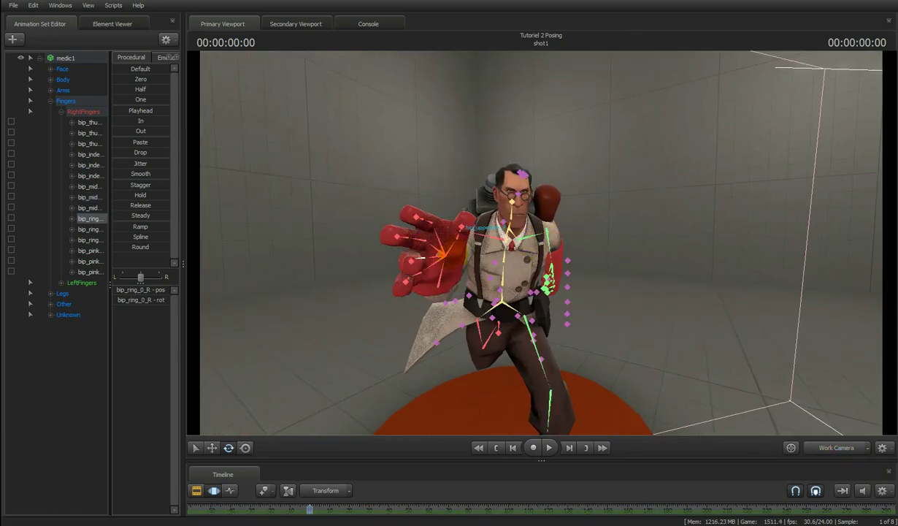
{"action": "left_click", "coordinate": [421, 258], "text": "ctrl"}
{"action": "left_click_drag", "start_coordinate": [431, 262], "coordinate": [399, 261]}
- Adjust the rotation of bip_ring_1_R and bip_pinky_1_R, and return to the camera1 view
{"action": "key", "text": "ctrl"}
{"action": "left_click", "coordinate": [413, 258], "text": "ctrl"}
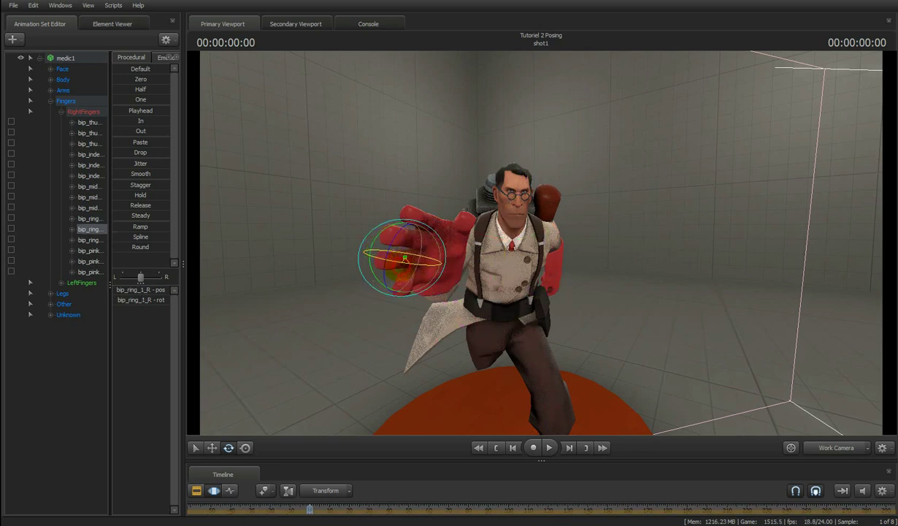
{"action": "left_click", "coordinate": [406, 281]}
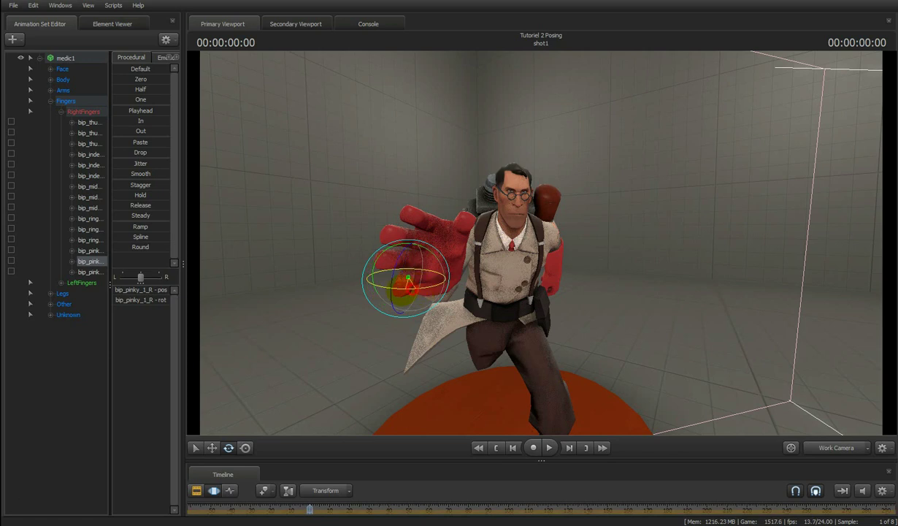
{"action": "left_click", "coordinate": [841, 447]}
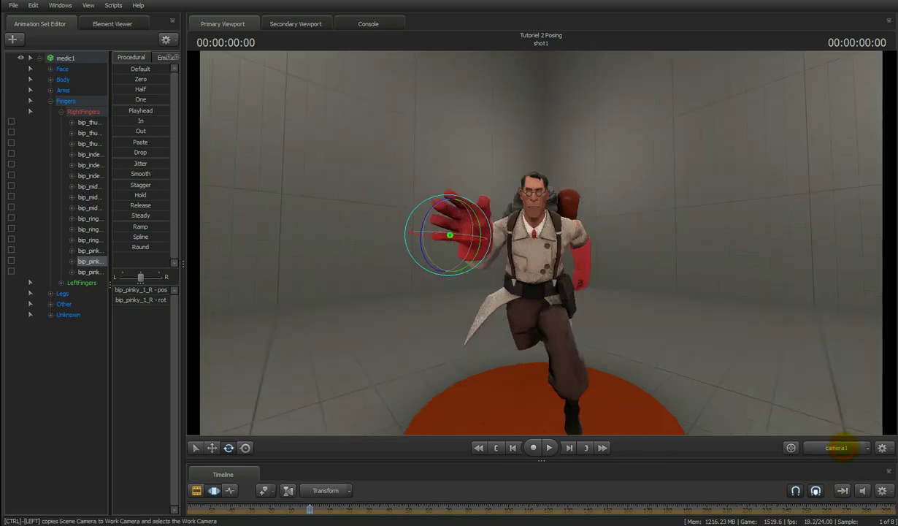
- Switch to the work camera and rotate bip_thumb_0_R to move the right thumb away from the palm
{"action": "left_click", "coordinate": [845, 447]}
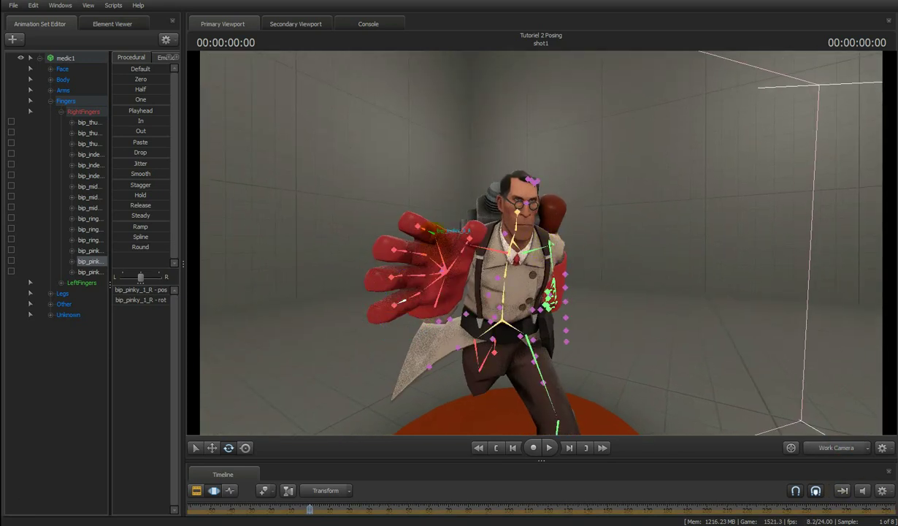
{"action": "left_click", "coordinate": [463, 253], "text": "ctrl"}
{"action": "key", "text": "w"}
{"action": "left_click_drag", "start_coordinate": [629, 253], "coordinate": [541, 242]}
{"action": "mouse_move", "coordinate": [441, 312]}
{"action": "left_mouse_down"}
{"action": "mouse_move", "coordinate": [430, 292]}
{"action": "mouse_move", "coordinate": [429, 300]}
{"action": "left_mouse_up"}
{"action": "left_click_drag", "start_coordinate": [538, 263], "coordinate": [541, 242]}
{"action": "key", "text": "a"}
{"action": "key", "text": "ctrl"}
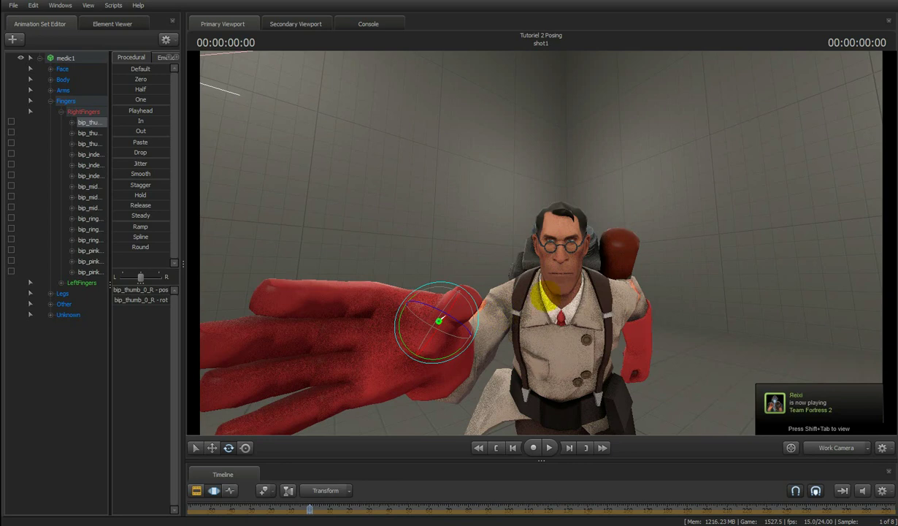
{"action": "left_click_drag", "start_coordinate": [545, 296], "coordinate": [550, 257]}
- Rotate bip_thumb_1_R outward to extend the right thumb, and select bip_thumb_2_R
{"action": "key", "text": "a"}
{"action": "key", "text": "ctrl"}
{"action": "left_click", "coordinate": [471, 310], "text": "ctrl"}
{"action": "left_click_drag", "start_coordinate": [476, 326], "coordinate": [491, 314]}
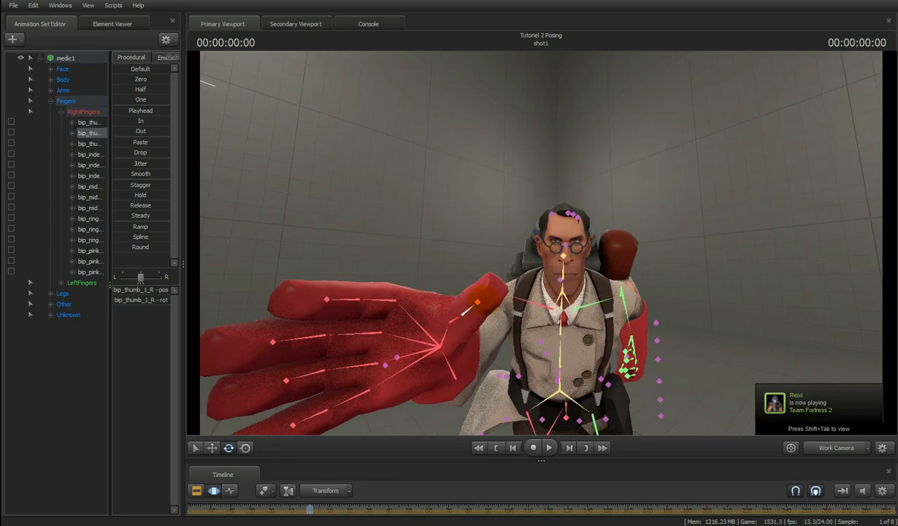
{"action": "left_click", "coordinate": [474, 305], "text": "ctrl"}
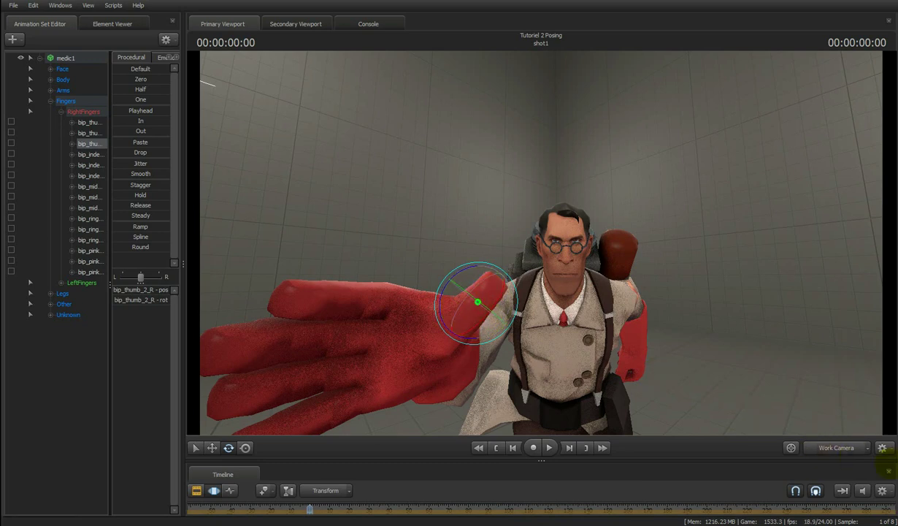
- Check the hand pose through camera1, play the shot briefly and return the playhead to the start
{"action": "left_click", "coordinate": [849, 446]}
{"action": "key", "text": "space"}
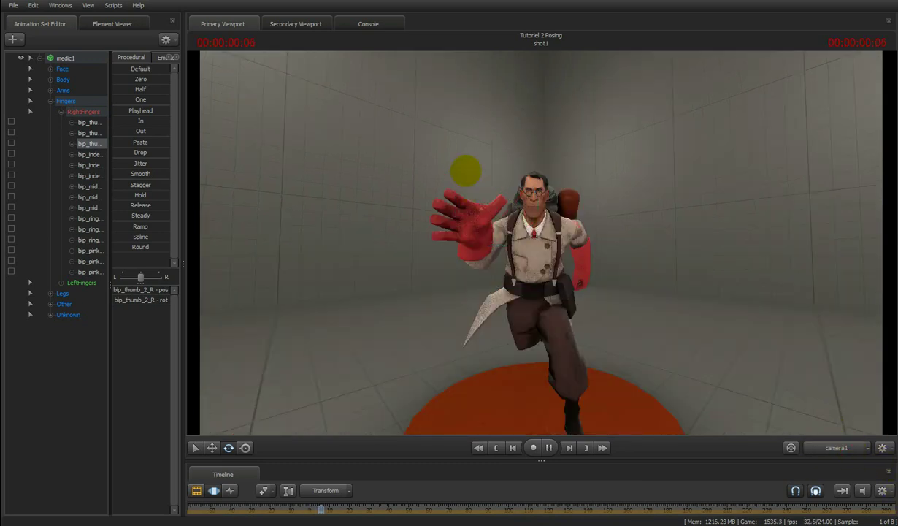
{"action": "key", "text": "space"}
{"action": "left_click", "coordinate": [495, 446]}
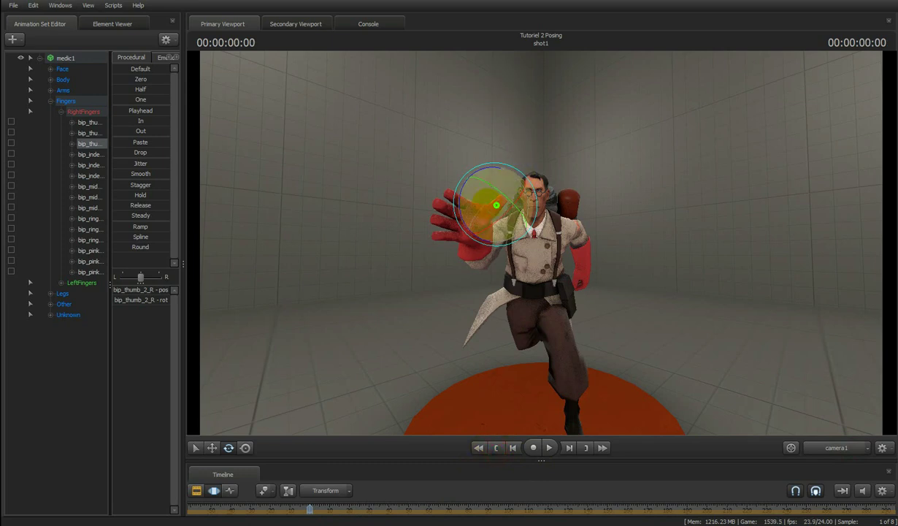
- Rotate bip_thumb_0_R and bip_thumb_1_R inward to bring the right thumb closer to the fingers
{"action": "left_click", "coordinate": [484, 217], "text": "ctrl"}
{"action": "left_click_drag", "start_coordinate": [483, 191], "coordinate": [473, 188]}
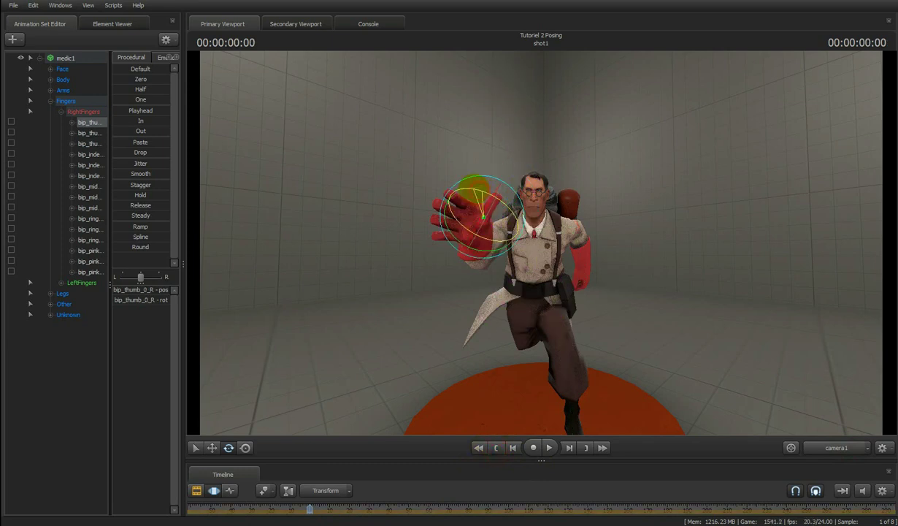
{"action": "key", "text": "ctrl"}
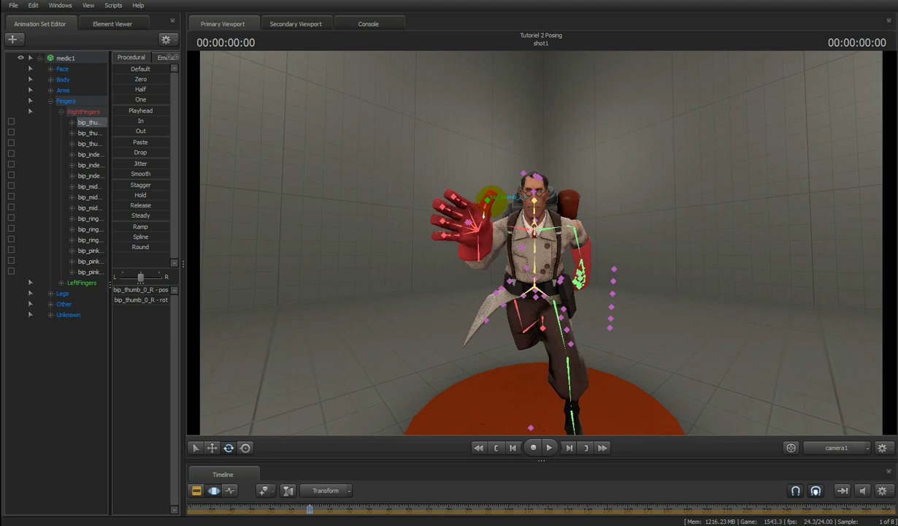
{"action": "left_click", "coordinate": [484, 206], "text": "ctrl"}
{"action": "left_click_drag", "start_coordinate": [483, 173], "coordinate": [468, 171]}
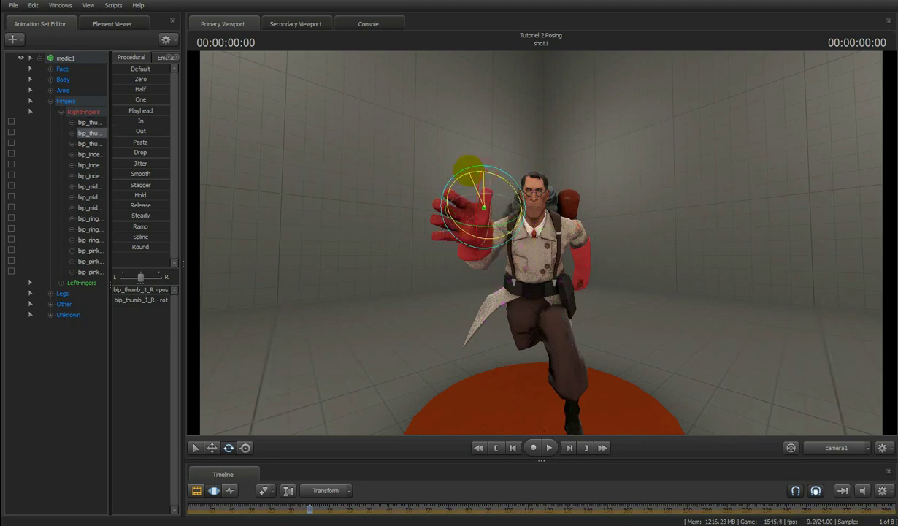
{"action": "key", "text": "ctrl"}
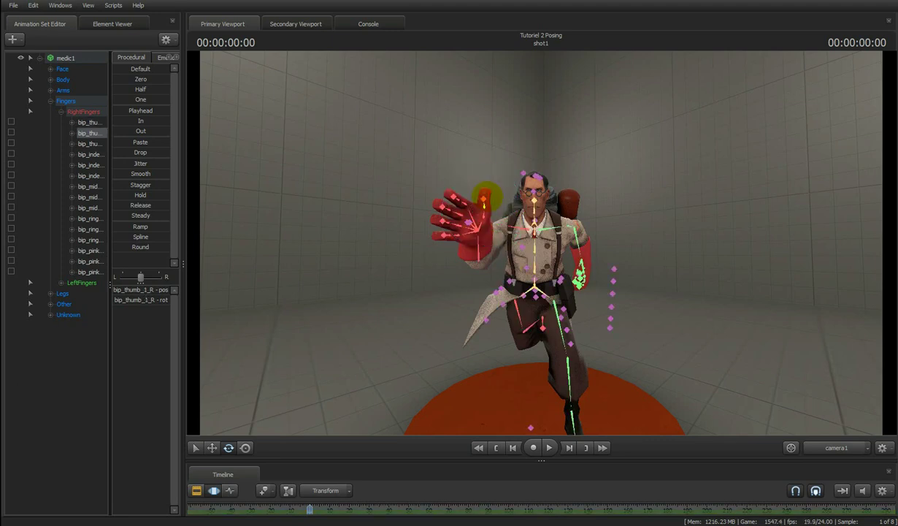
- Rotate bip_thumb_2_R slightly inward to adjust the tip of the right thumb
{"action": "left_click", "coordinate": [483, 197]}
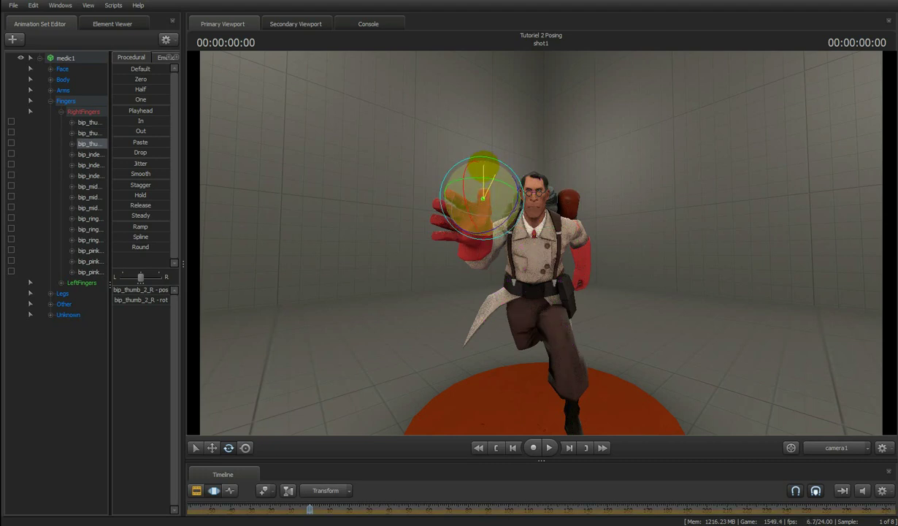
{"action": "left_click_drag", "start_coordinate": [483, 167], "coordinate": [469, 169]}
- Through the work camera, rotate bip_pinky_0_L and bip_ring_0_L to curl the left pinky and ring fingers at their bases
{"action": "left_click", "coordinate": [831, 445]}
{"action": "left_click_drag", "start_coordinate": [539, 243], "coordinate": [541, 243]}
{"action": "key", "text": "w"}
{"action": "key", "text": "ctrl"}
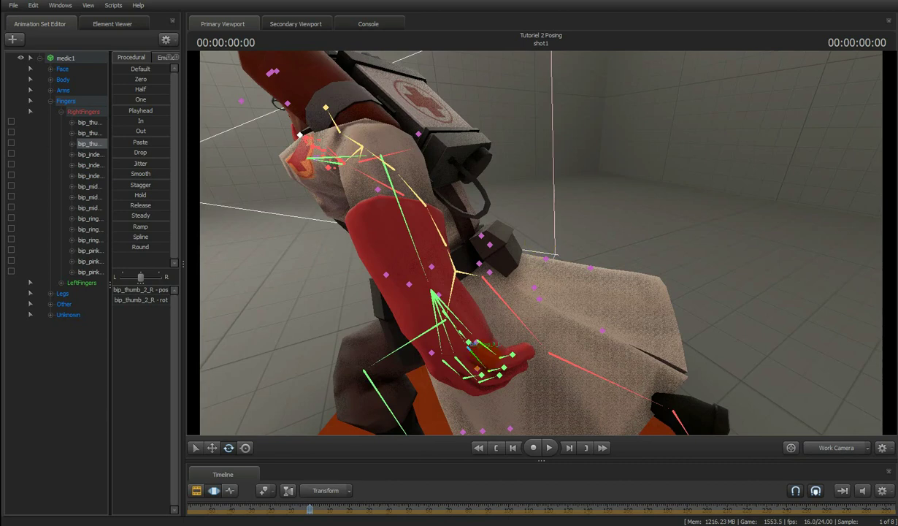
{"action": "left_click", "coordinate": [473, 342]}
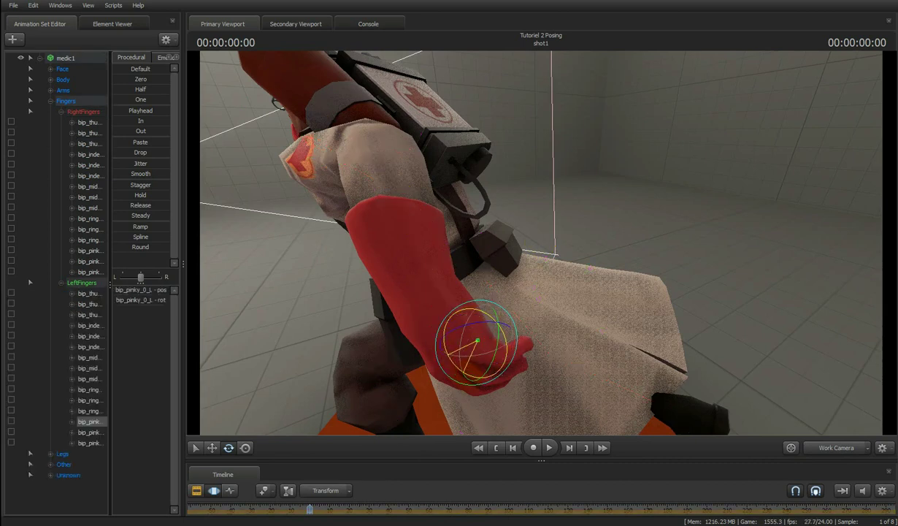
{"action": "left_click_drag", "start_coordinate": [448, 355], "coordinate": [444, 325]}
{"action": "left_click", "coordinate": [480, 367], "text": "ctrl"}
{"action": "left_click", "coordinate": [478, 365], "text": "ctrl"}
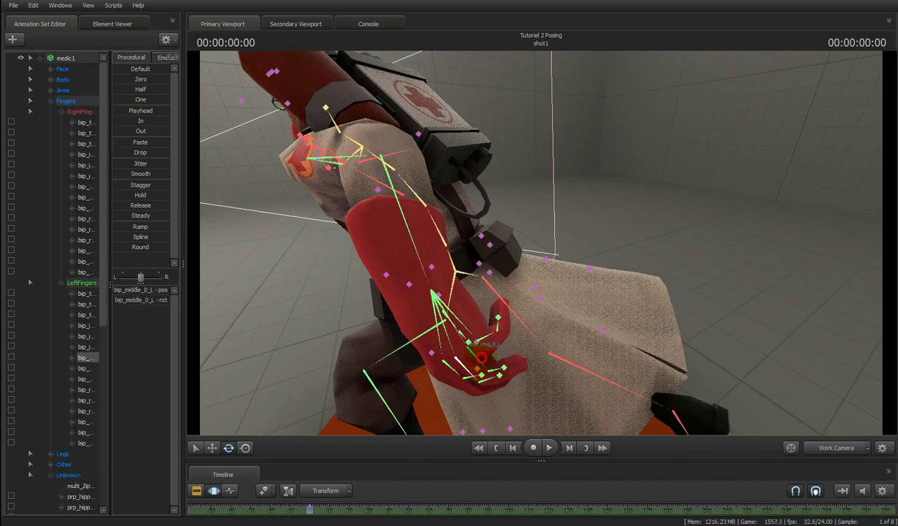
{"action": "left_click", "coordinate": [480, 356]}
{"action": "left_click_drag", "start_coordinate": [460, 386], "coordinate": [467, 386]}
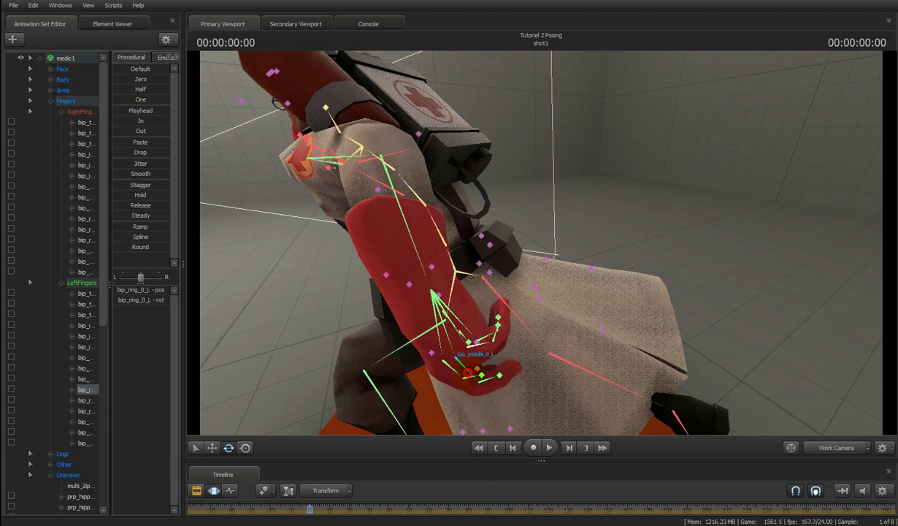
- Rotate bip_middle_0_L to curl the base of the left middle finger toward the palm
{"action": "left_click", "coordinate": [474, 359]}
{"action": "left_click_drag", "start_coordinate": [422, 352], "coordinate": [410, 385]}
{"action": "left_click", "coordinate": [455, 370], "text": "ctrl"}
{"action": "left_click", "coordinate": [452, 368], "text": "ctrl"}
- Rotate bip_pinky_1_L and bip_ring_1_L to fold the left pinky and ring fingers' middle joints into the palm
{"action": "left_click_drag", "start_coordinate": [519, 234], "coordinate": [541, 243]}
{"action": "left_click_drag", "start_coordinate": [597, 291], "coordinate": [541, 244]}
{"action": "key", "text": "s"}
{"action": "left_click", "coordinate": [513, 303], "text": "ctrl"}
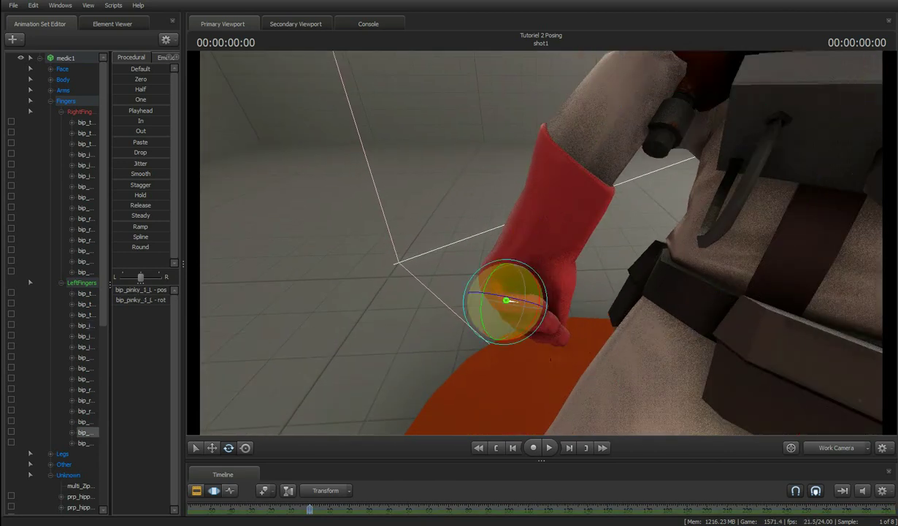
{"action": "left_click_drag", "start_coordinate": [537, 287], "coordinate": [468, 266]}
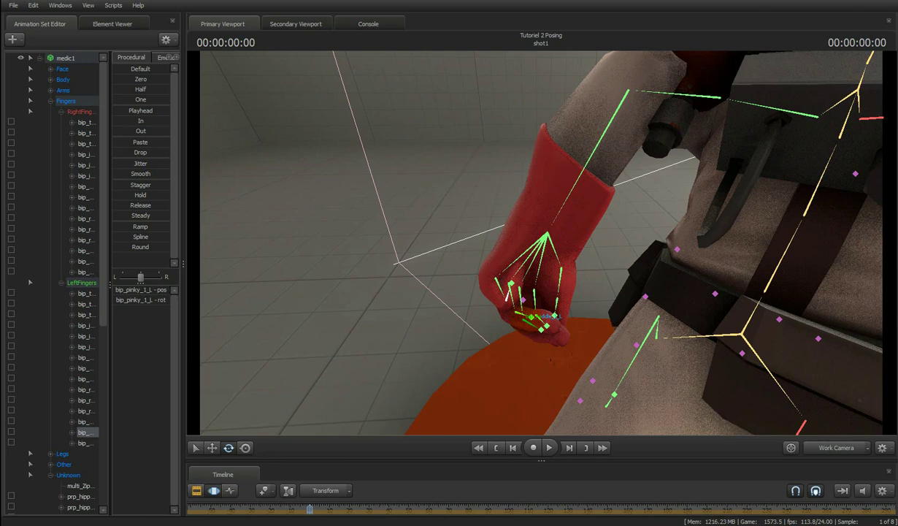
{"action": "left_click", "coordinate": [542, 316]}
{"action": "left_click_drag", "start_coordinate": [519, 276], "coordinate": [533, 285]}
- Fold the left middle and index fingers into the fist by rotating their second joints, including bip_index_1_L
{"action": "key", "text": "ctrl"}
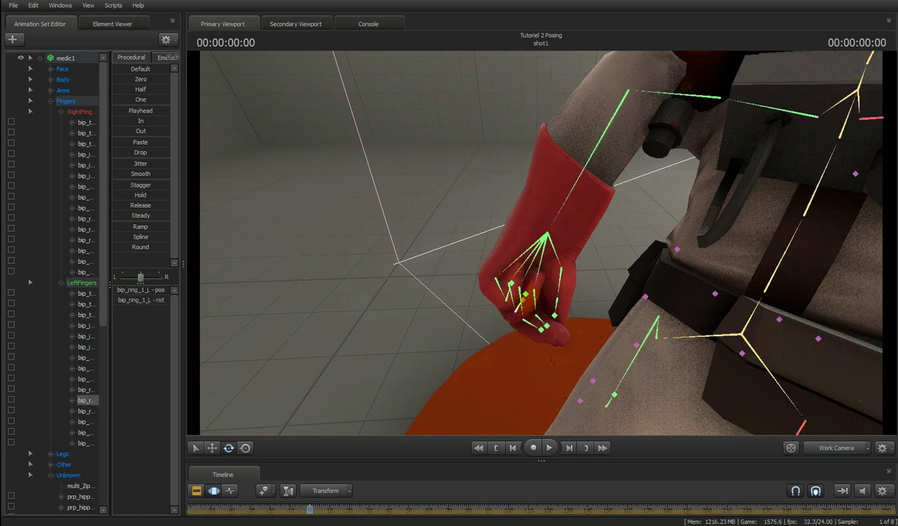
{"action": "left_click", "coordinate": [535, 323], "text": "ctrl"}
{"action": "left_click_drag", "start_coordinate": [535, 324], "coordinate": [562, 308]}
{"action": "key", "text": "ctrl"}
{"action": "left_click", "coordinate": [544, 320], "text": "ctrl"}
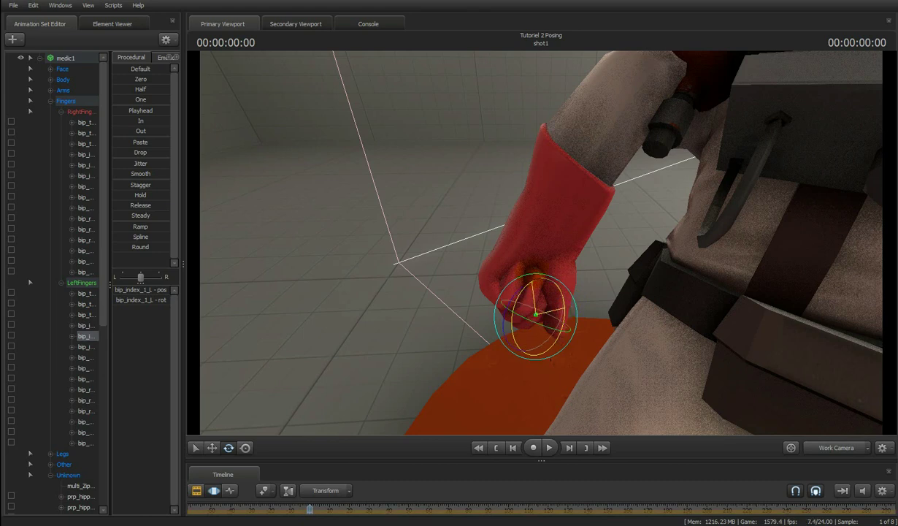
{"action": "left_click_drag", "start_coordinate": [551, 270], "coordinate": [553, 268]}
- Rotate bip_thumb_0_L and bip_thumb_1_L to fold the left thumb against the closed fist
{"action": "left_click_drag", "start_coordinate": [607, 280], "coordinate": [541, 242]}
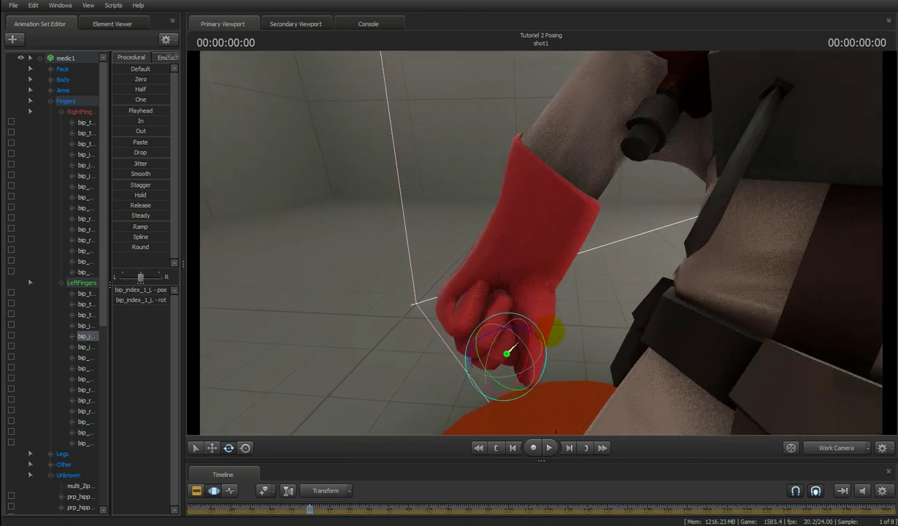
{"action": "left_click", "coordinate": [538, 297], "text": "ctrl"}
{"action": "left_click_drag", "start_coordinate": [513, 312], "coordinate": [536, 327]}
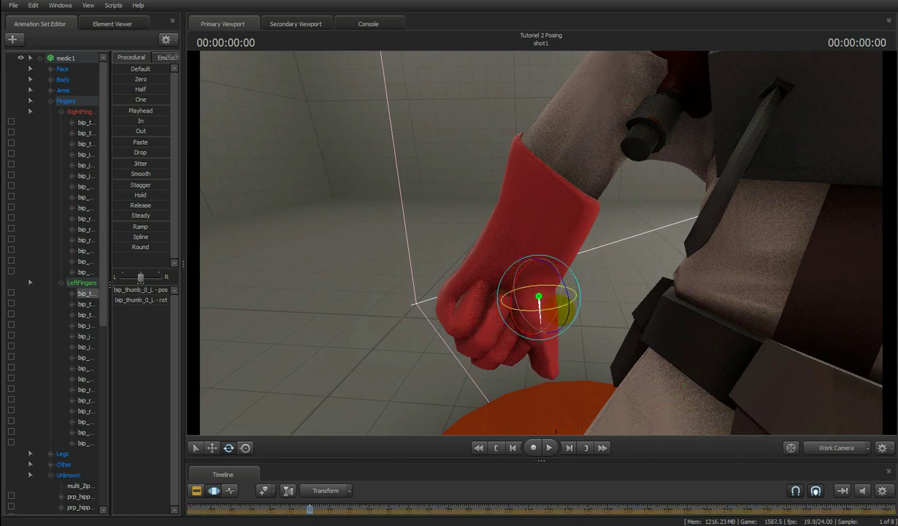
{"action": "left_click_drag", "start_coordinate": [527, 331], "coordinate": [537, 332]}
{"action": "left_click", "coordinate": [552, 334], "text": "ctrl"}
{"action": "left_click_drag", "start_coordinate": [587, 305], "coordinate": [541, 243]}
{"action": "left_click_drag", "start_coordinate": [520, 327], "coordinate": [479, 315]}
{"action": "left_click_drag", "start_coordinate": [552, 234], "coordinate": [541, 242]}
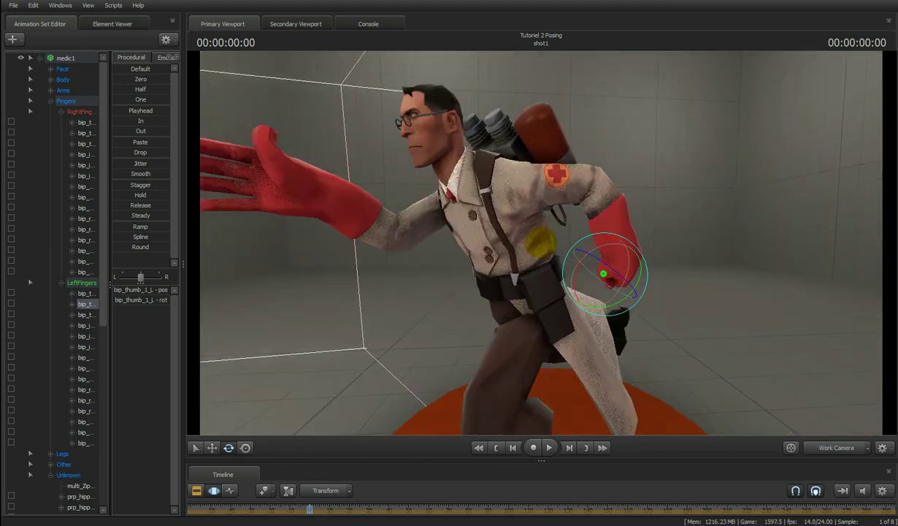
- Check the pose through camera1 and fine-tune the right thumb with a slight rotation of bip_thumb_1_R
{"action": "left_click", "coordinate": [845, 456]}
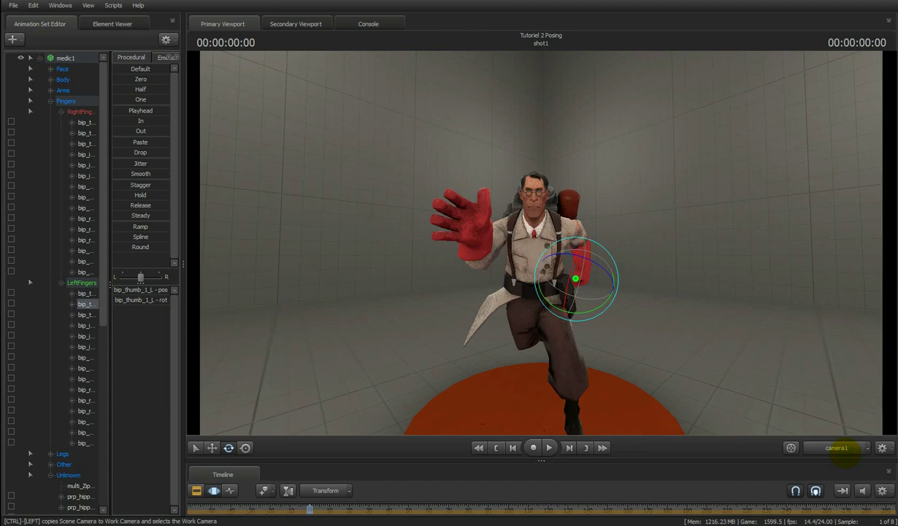
{"action": "left_click", "coordinate": [471, 187]}
{"action": "left_click_drag", "start_coordinate": [476, 189], "coordinate": [475, 191]}
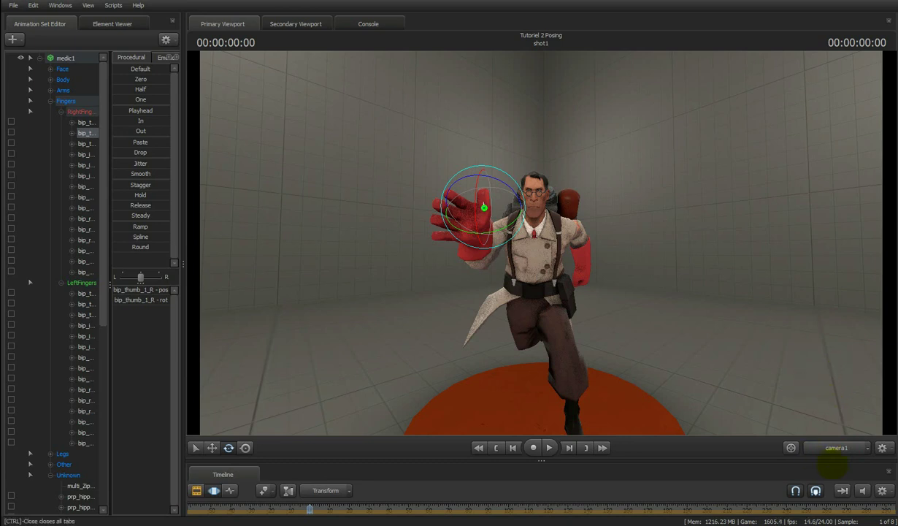
{"action": "key", "text": "ctrl"}
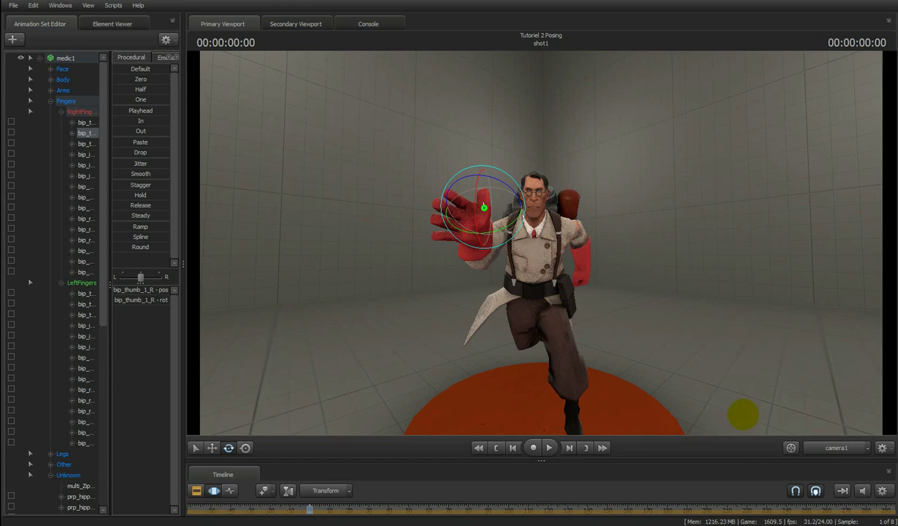
{"action": "key", "text": "ctrl"}
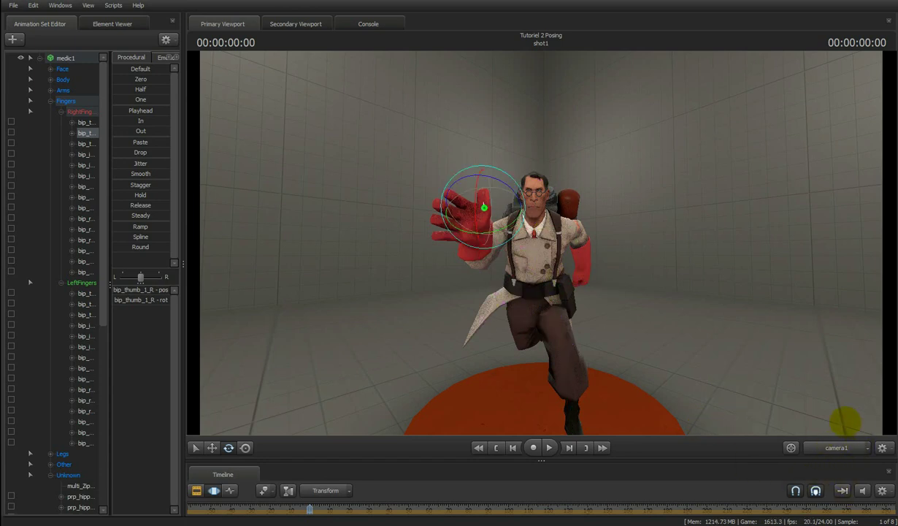
- Switch to the work camera and rotate prp_hippouch_0_L to swing the left hip pouch with the running motion
{"action": "left_click", "coordinate": [828, 443]}
{"action": "left_click_drag", "start_coordinate": [772, 308], "coordinate": [544, 245]}
{"action": "left_click_drag", "start_coordinate": [643, 271], "coordinate": [539, 246]}
{"action": "key", "text": "ctrl"}
{"action": "left_click_drag", "start_coordinate": [444, 287], "coordinate": [541, 245]}
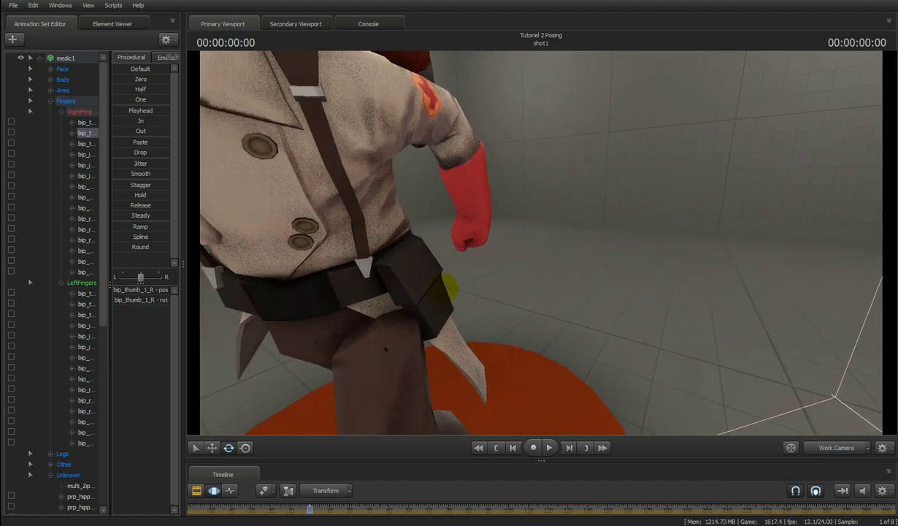
{"action": "key", "text": "ctrl"}
{"action": "left_click_drag", "start_coordinate": [546, 313], "coordinate": [537, 239]}
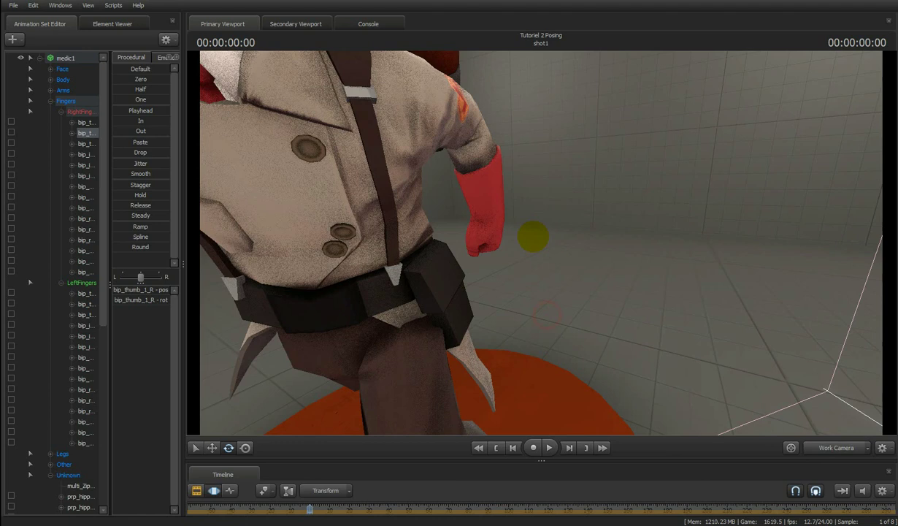
{"action": "key", "text": "ctrl"}
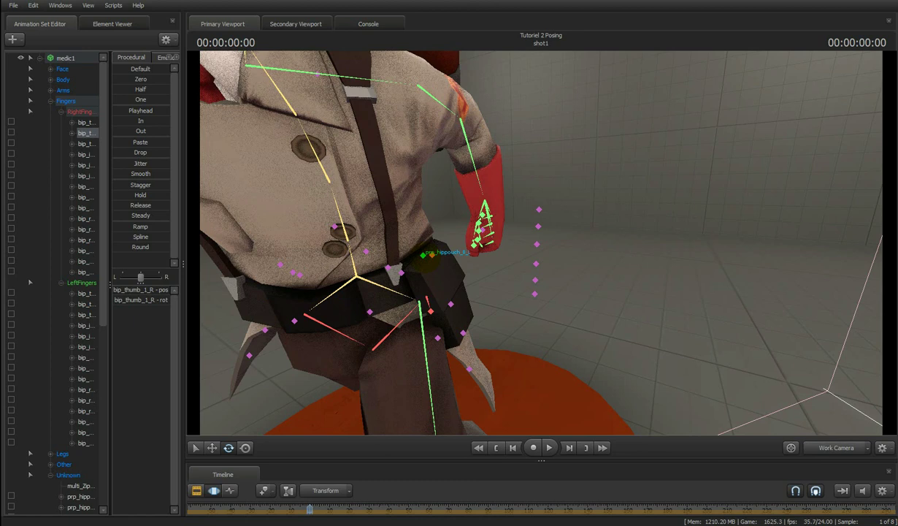
{"action": "left_click", "coordinate": [432, 254]}
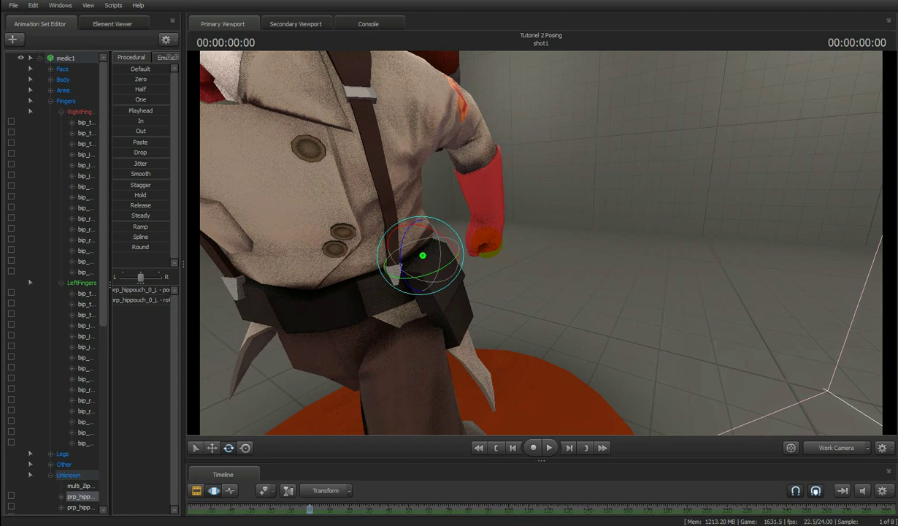
{"action": "left_click_drag", "start_coordinate": [447, 239], "coordinate": [429, 231]}
{"action": "left_click_drag", "start_coordinate": [429, 290], "coordinate": [409, 286]}
{"action": "key", "text": "ctrl+z"}
{"action": "left_click_drag", "start_coordinate": [444, 237], "coordinate": [452, 235]}
- Rotate prp_coat_back_2_M to adjust the flying back tail of the medic's coat
{"action": "left_click_drag", "start_coordinate": [467, 235], "coordinate": [541, 242]}
{"action": "key", "text": "a"}
{"action": "key", "text": "s"}
{"action": "key", "text": "d"}
{"action": "key", "text": "a"}
{"action": "key", "text": "s"}
{"action": "key", "text": "a"}
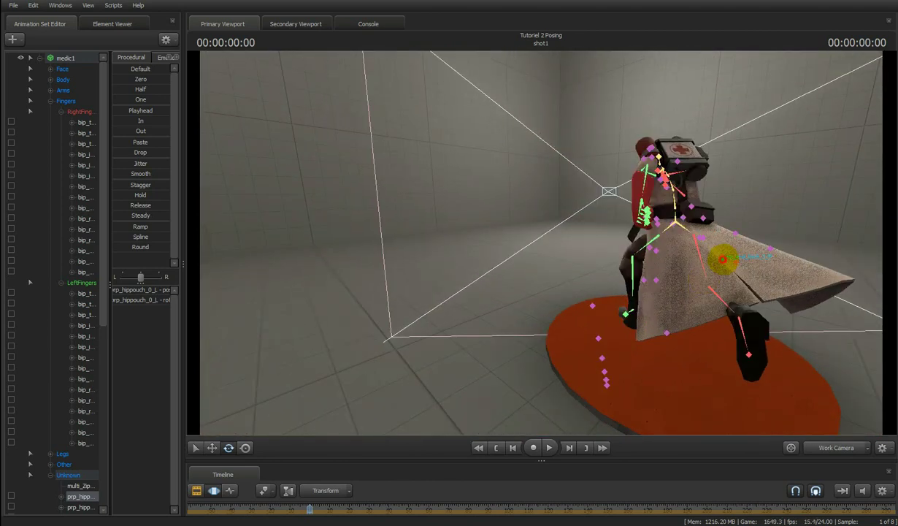
{"action": "left_click", "coordinate": [722, 259]}
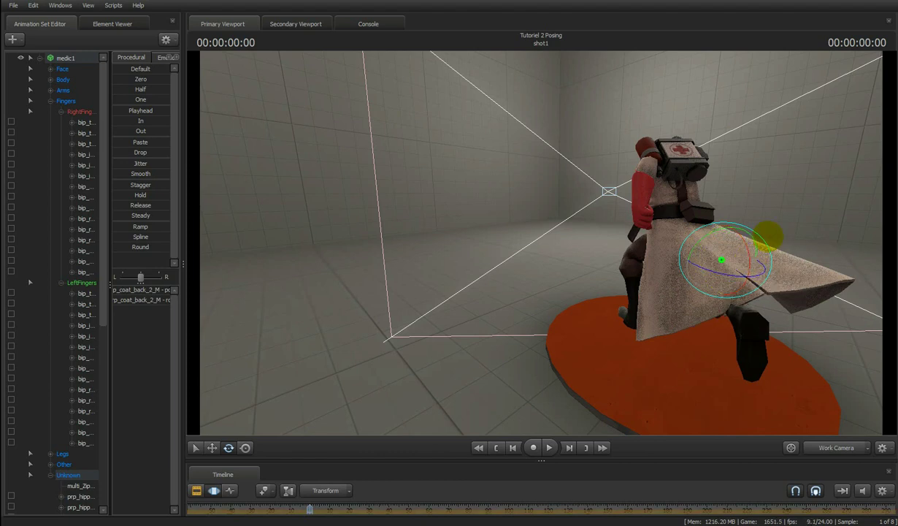
{"action": "left_click_drag", "start_coordinate": [719, 258], "coordinate": [715, 249]}
{"action": "left_click_drag", "start_coordinate": [761, 223], "coordinate": [553, 243]}
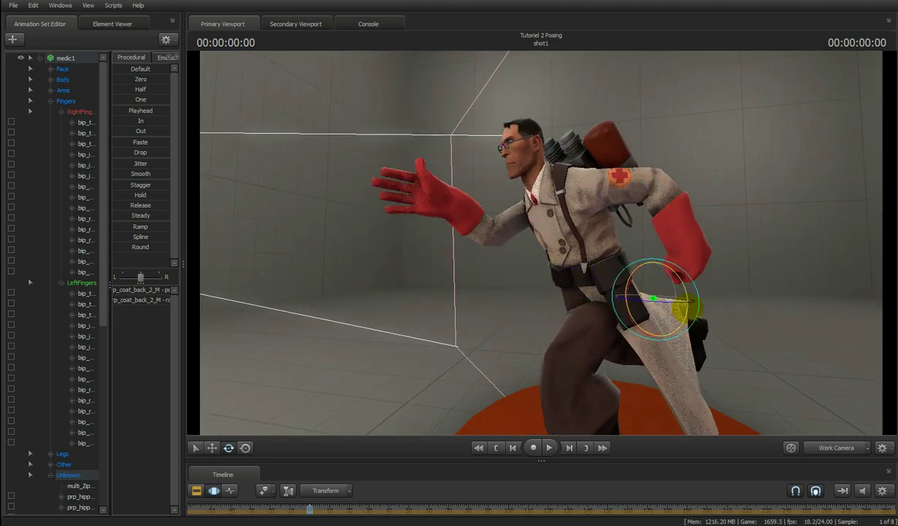
{"action": "left_click_drag", "start_coordinate": [786, 311], "coordinate": [541, 243]}
- Through camera1, rotate prp_coat_front_0_L to adjust the front left flap of the coat
{"action": "left_click", "coordinate": [836, 447]}
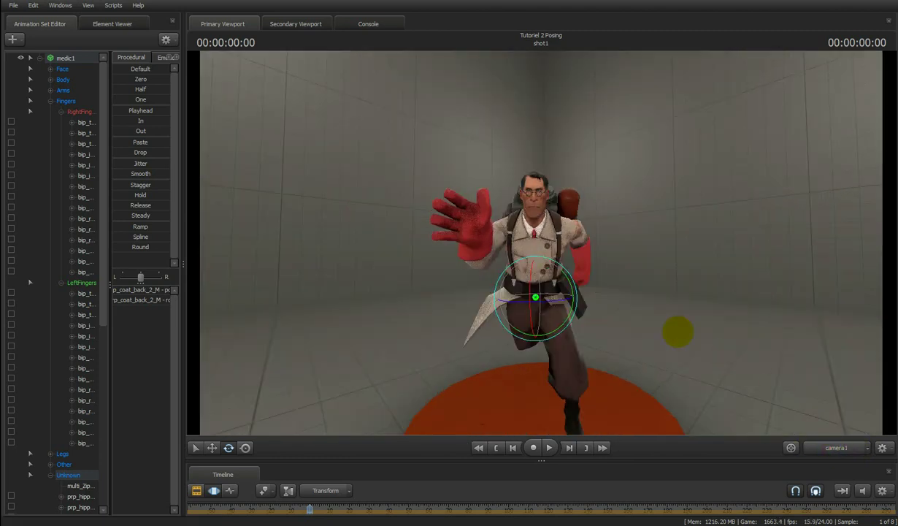
{"action": "key", "text": "ctrl"}
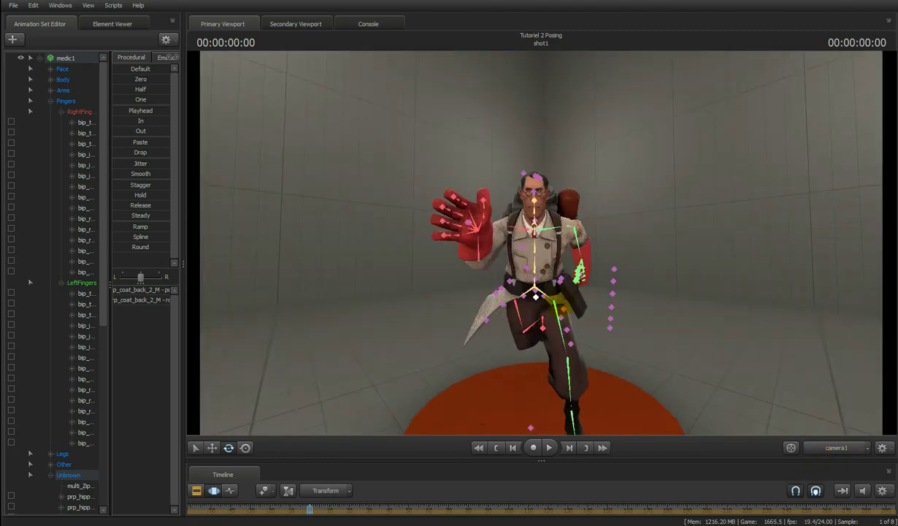
{"action": "left_click", "coordinate": [547, 299], "text": "ctrl"}
{"action": "mouse_move", "coordinate": [537, 310]}
{"action": "left_mouse_down"}
{"action": "mouse_move", "coordinate": [531, 301]}
{"action": "mouse_move", "coordinate": [569, 319]}
{"action": "mouse_move", "coordinate": [549, 322]}
{"action": "left_mouse_up"}
{"action": "key", "text": "ctrl"}
{"action": "key", "text": "ctrl"}
- Frame the medic's face with the work camera, and select the Face group with the other control groups collapsed
{"action": "left_click", "coordinate": [836, 447]}
{"action": "mouse_move", "coordinate": [541, 241]}
{"action": "left_mouse_down"}
{"action": "mouse_move", "coordinate": [527, 242]}
{"action": "mouse_move", "coordinate": [541, 250]}
{"action": "mouse_move", "coordinate": [541, 242]}
{"action": "mouse_move", "coordinate": [597, 242]}
{"action": "mouse_move", "coordinate": [541, 242]}
{"action": "left_mouse_up"}
{"action": "mouse_move", "coordinate": [541, 241]}
{"action": "right_mouse_down"}
{"action": "mouse_move", "coordinate": [519, 234]}
{"action": "mouse_move", "coordinate": [544, 243]}
{"action": "mouse_move", "coordinate": [537, 240]}
{"action": "mouse_move", "coordinate": [553, 232]}
{"action": "right_mouse_up"}
{"action": "left_click_drag", "start_coordinate": [539, 243], "coordinate": [534, 236]}
{"action": "left_click", "coordinate": [38, 58]}
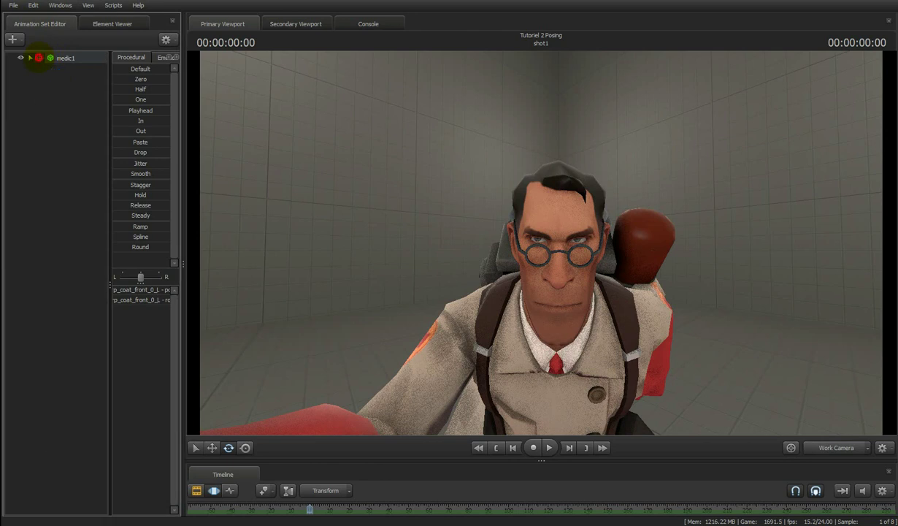
{"action": "left_click", "coordinate": [40, 58]}
{"action": "left_click", "coordinate": [49, 101]}
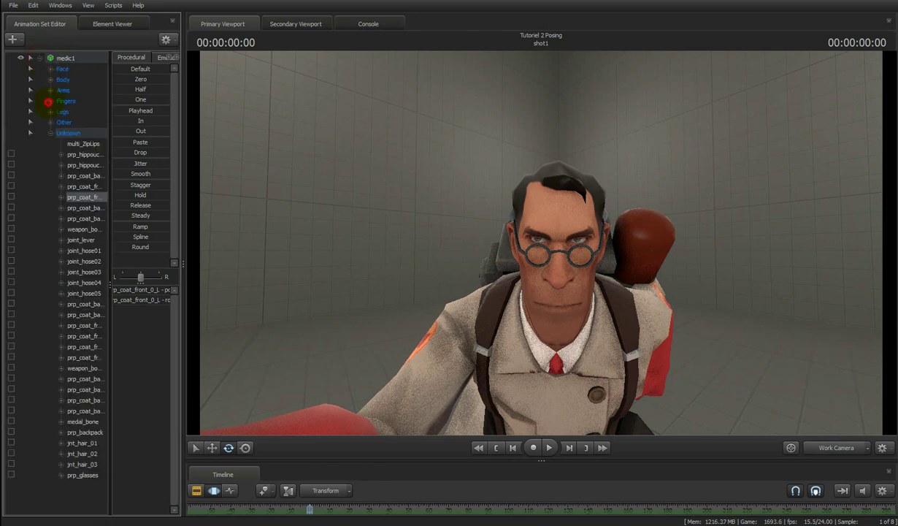
{"action": "left_click", "coordinate": [50, 132]}
{"action": "left_click", "coordinate": [62, 68]}
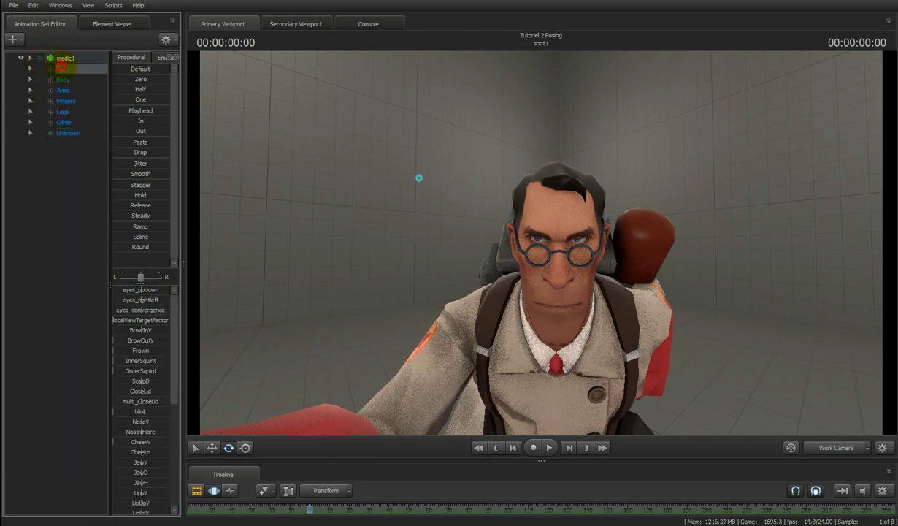
{"action": "scroll", "coordinate": [162, 357], "scroll_direction": "up", "scroll_amount": 5}
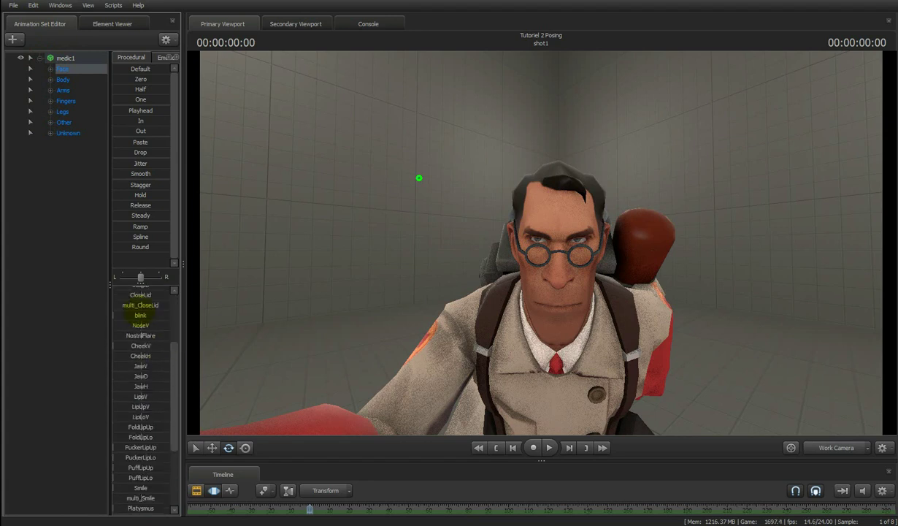
- Adjust the localViewTargetFactor slider to change the eyes' view-target influence, comparing the result through camera1 and the work camera
{"action": "left_click", "coordinate": [123, 322]}
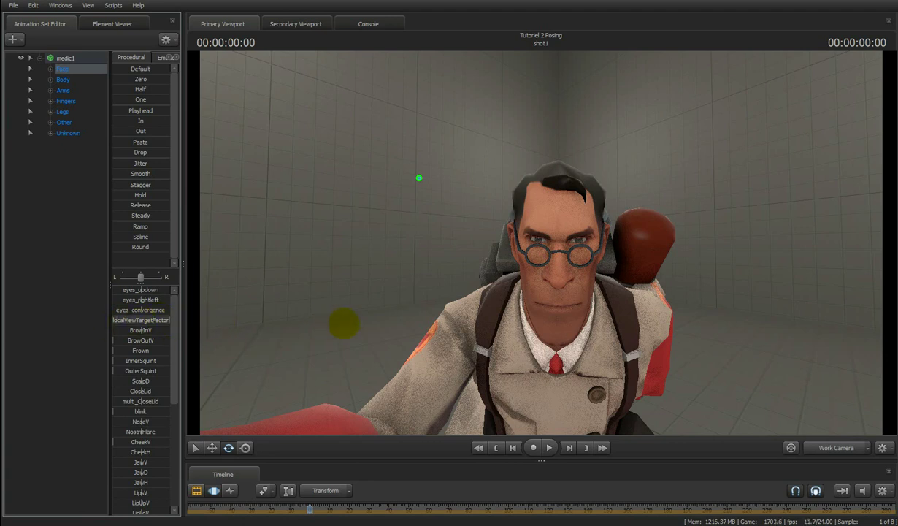
{"action": "left_click", "coordinate": [828, 442]}
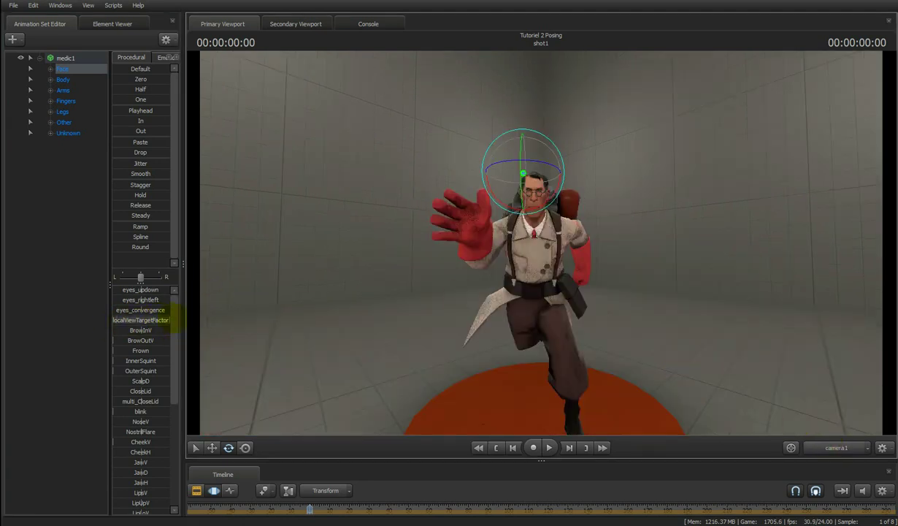
{"action": "left_click_drag", "start_coordinate": [162, 319], "coordinate": [60, 320]}
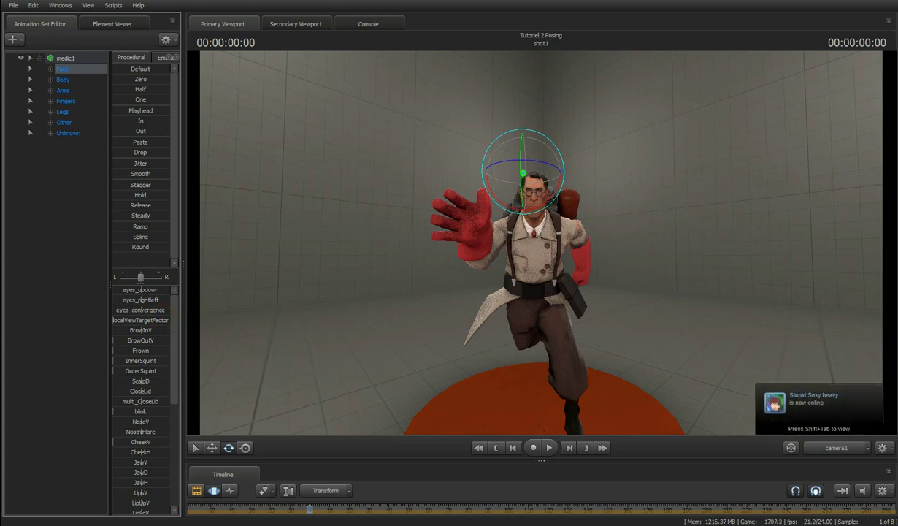
{"action": "left_click", "coordinate": [829, 447]}
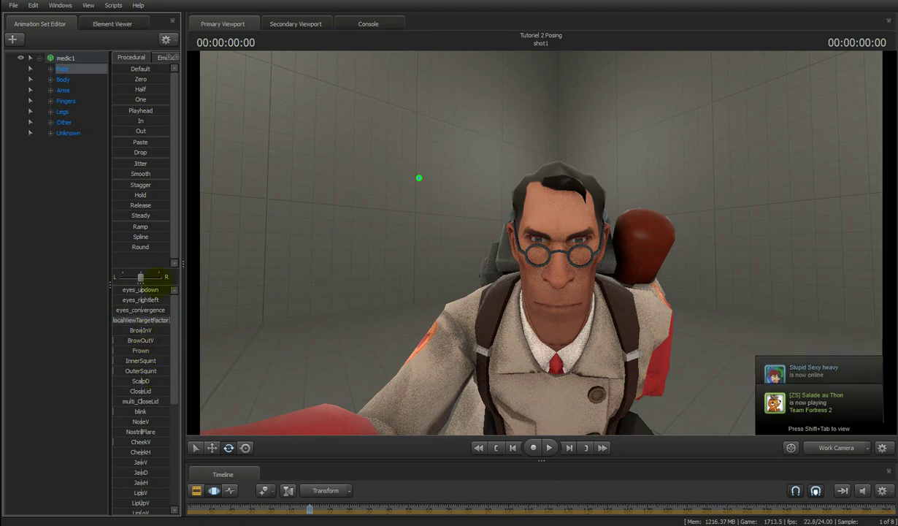
- Adjust the medic's gaze with the eyes_updown and eyes_rightleft sliders
{"action": "left_click_drag", "start_coordinate": [139, 291], "coordinate": [119, 291]}
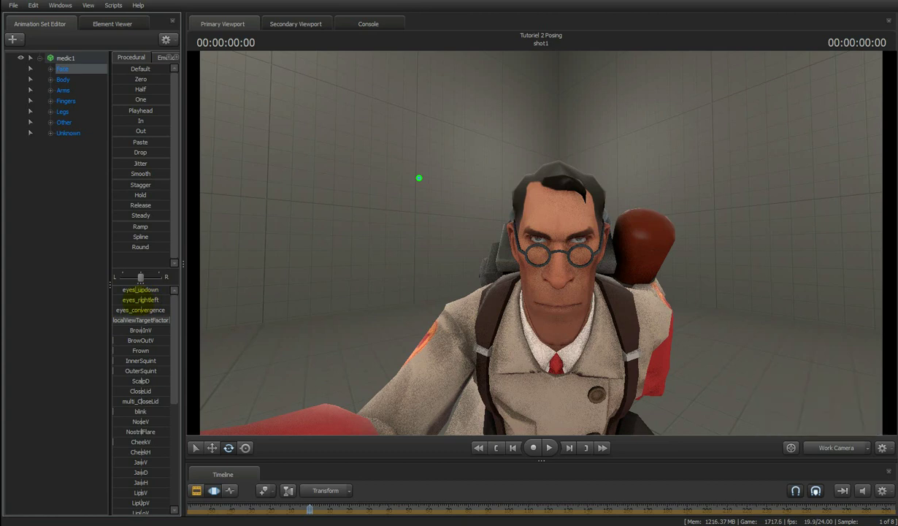
{"action": "mouse_move", "coordinate": [106, 302]}
{"action": "left_mouse_down"}
{"action": "mouse_move", "coordinate": [229, 307]}
{"action": "mouse_move", "coordinate": [91, 312]}
{"action": "mouse_move", "coordinate": [242, 329]}
{"action": "mouse_move", "coordinate": [168, 319]}
{"action": "mouse_move", "coordinate": [299, 317]}
{"action": "mouse_move", "coordinate": [79, 317]}
{"action": "left_mouse_up"}
{"action": "mouse_move", "coordinate": [192, 330]}
{"action": "left_mouse_down"}
{"action": "mouse_move", "coordinate": [3, 319]}
{"action": "mouse_move", "coordinate": [297, 327]}
{"action": "mouse_move", "coordinate": [107, 330]}
{"action": "mouse_move", "coordinate": [209, 322]}
{"action": "mouse_move", "coordinate": [132, 338]}
{"action": "left_mouse_up"}
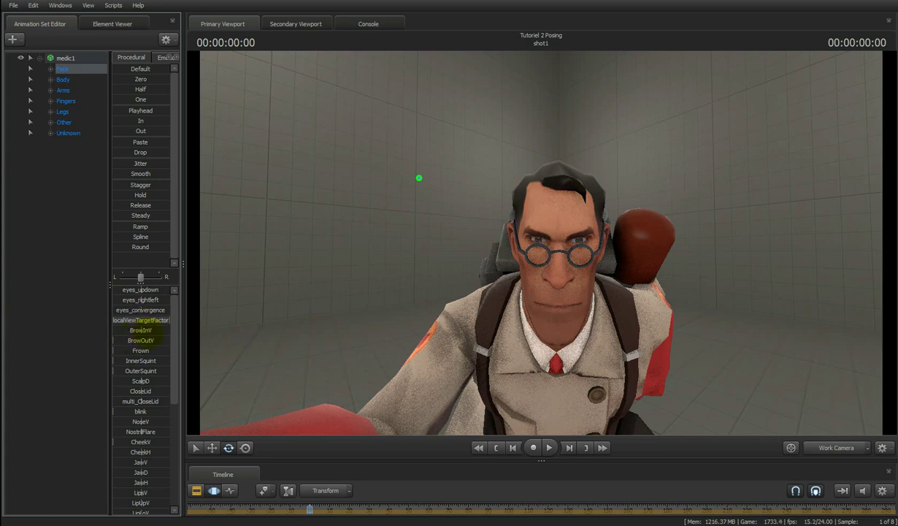
- Try the medic's BrowInV, BrowOutV, Frown, InnerSquint and OuterSquint sliders, returning each one to neutral
{"action": "left_click_drag", "start_coordinate": [143, 330], "coordinate": [277, 337]}
{"action": "key", "text": "ctrl+z"}
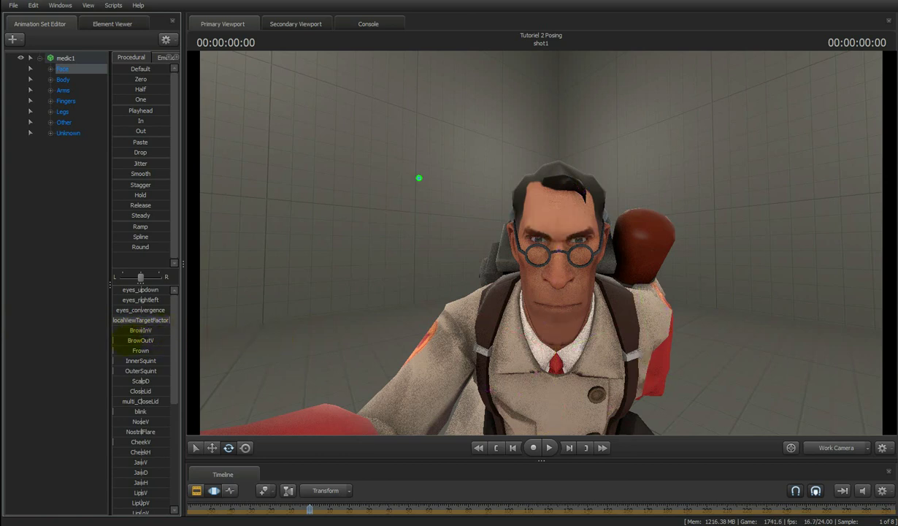
{"action": "left_click_drag", "start_coordinate": [153, 341], "coordinate": [222, 349]}
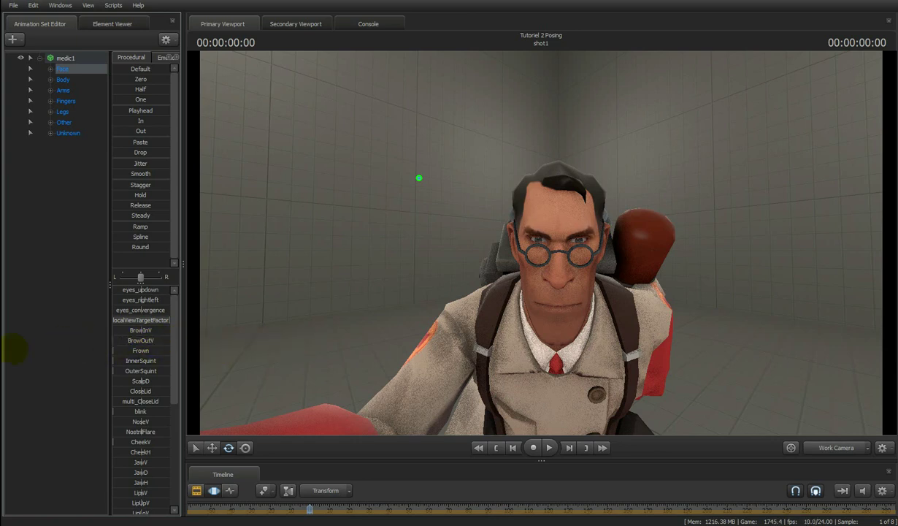
{"action": "left_click_drag", "start_coordinate": [114, 350], "coordinate": [38, 369]}
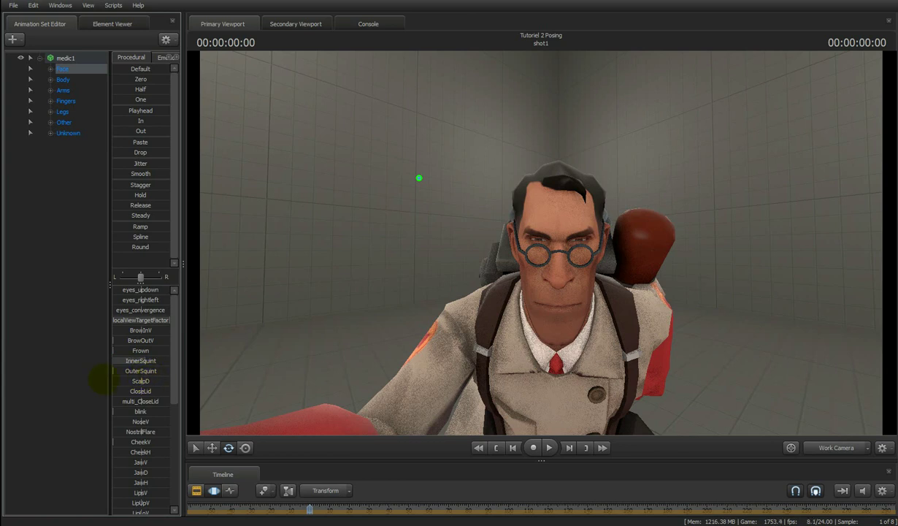
{"action": "left_click_drag", "start_coordinate": [118, 370], "coordinate": [30, 383]}
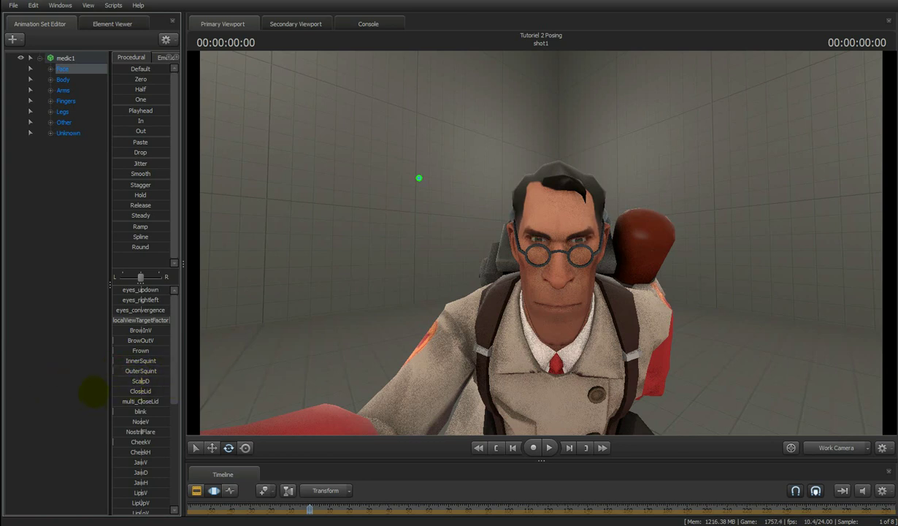
- Try the eyelid controls CloseLid, multi_CloseLid and blink along with ScalpD, resetting each slider to its starting position
{"action": "scroll", "coordinate": [140, 385], "scroll_direction": "down", "scroll_amount": 1}
{"action": "mouse_move", "coordinate": [149, 350]}
{"action": "left_mouse_down"}
{"action": "mouse_move", "coordinate": [139, 350]}
{"action": "mouse_move", "coordinate": [165, 350]}
{"action": "mouse_move", "coordinate": [141, 350]}
{"action": "mouse_move", "coordinate": [163, 352]}
{"action": "mouse_move", "coordinate": [140, 358]}
{"action": "mouse_move", "coordinate": [174, 364]}
{"action": "mouse_move", "coordinate": [149, 367]}
{"action": "left_mouse_up"}
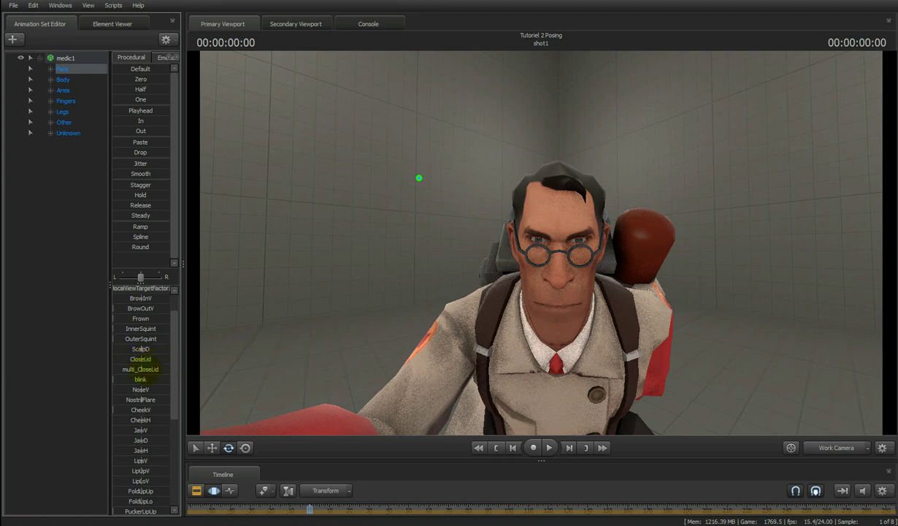
{"action": "mouse_move", "coordinate": [175, 370]}
{"action": "left_mouse_down"}
{"action": "mouse_move", "coordinate": [86, 369]}
{"action": "mouse_move", "coordinate": [207, 373]}
{"action": "mouse_move", "coordinate": [174, 375]}
{"action": "left_mouse_up"}
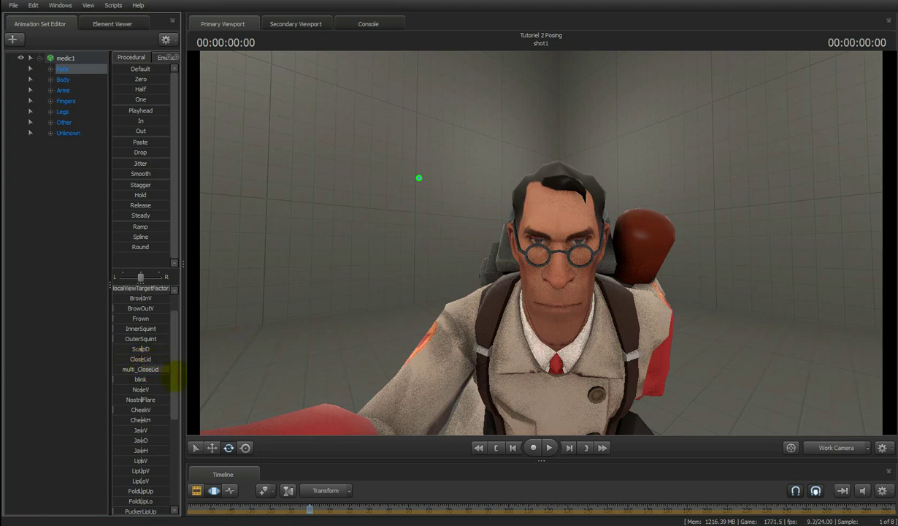
{"action": "left_click_drag", "start_coordinate": [76, 386], "coordinate": [173, 375]}
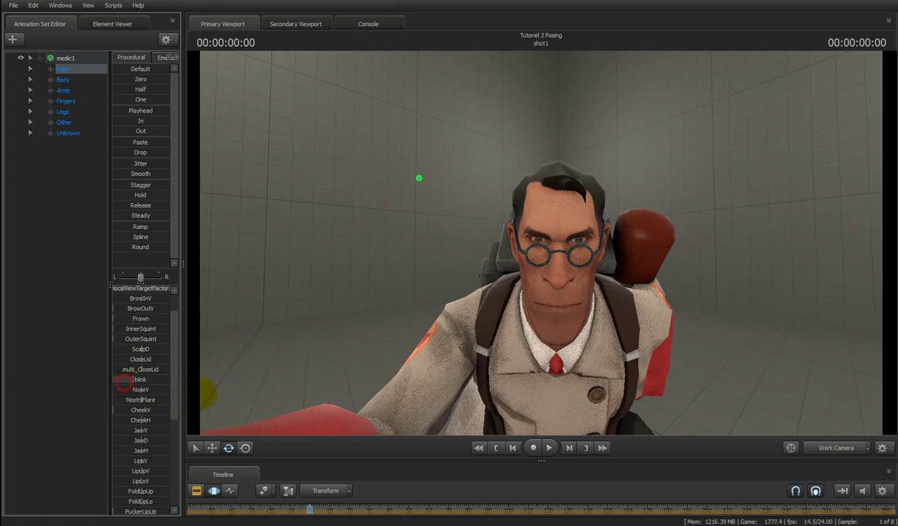
{"action": "left_click_drag", "start_coordinate": [142, 358], "coordinate": [159, 358]}
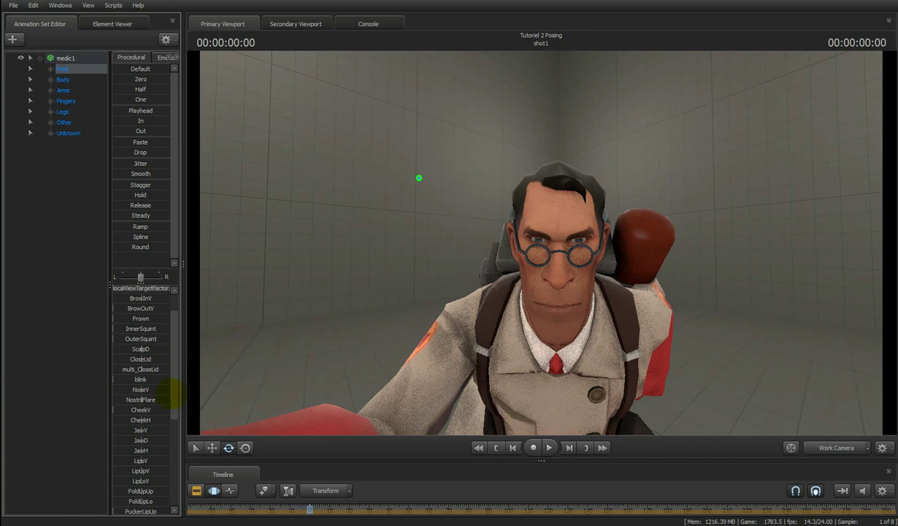
- Test the NoseV, NostrilFlare, CheekV and CheekH sliders on the medic's face, undoing each change
{"action": "scroll", "coordinate": [155, 374], "scroll_direction": "down", "scroll_amount": 1}
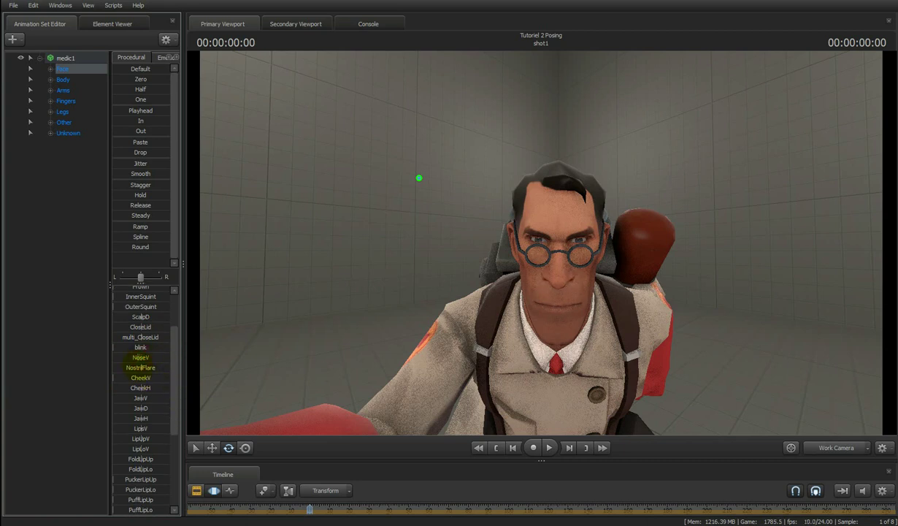
{"action": "left_click_drag", "start_coordinate": [153, 362], "coordinate": [144, 380]}
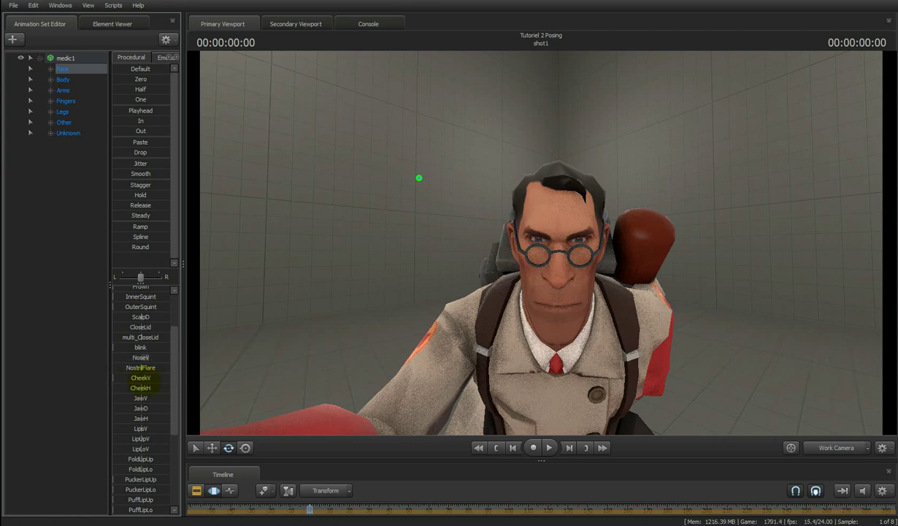
{"action": "key", "text": "ctrl+z"}
{"action": "key", "text": "ctrl"}
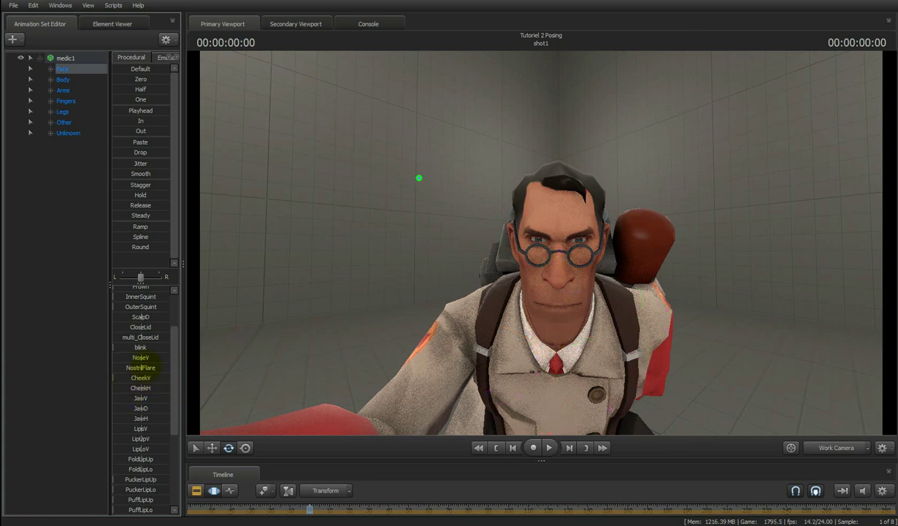
{"action": "left_click", "coordinate": [141, 368]}
{"action": "left_click_drag", "start_coordinate": [112, 378], "coordinate": [208, 381]}
{"action": "mouse_move", "coordinate": [148, 379]}
{"action": "left_mouse_down"}
{"action": "mouse_move", "coordinate": [247, 393]}
{"action": "mouse_move", "coordinate": [110, 381]}
{"action": "mouse_move", "coordinate": [241, 381]}
{"action": "mouse_move", "coordinate": [151, 384]}
{"action": "left_mouse_up"}
{"action": "key", "text": "ctrl+z"}
{"action": "left_click_drag", "start_coordinate": [146, 390], "coordinate": [150, 449]}
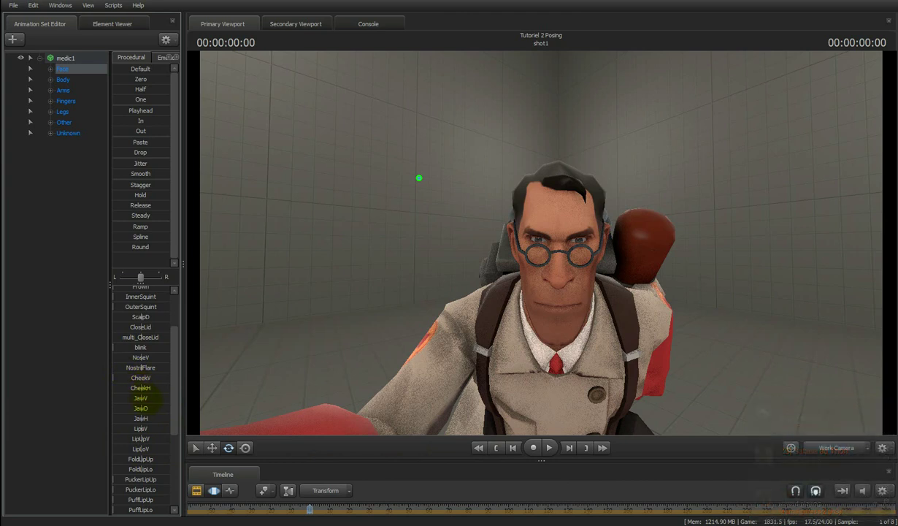
- Try opening, pushing and shifting the medic's jaw with JawV, JawD and JawH, and undo the changes
{"action": "left_click_drag", "start_coordinate": [140, 399], "coordinate": [149, 418]}
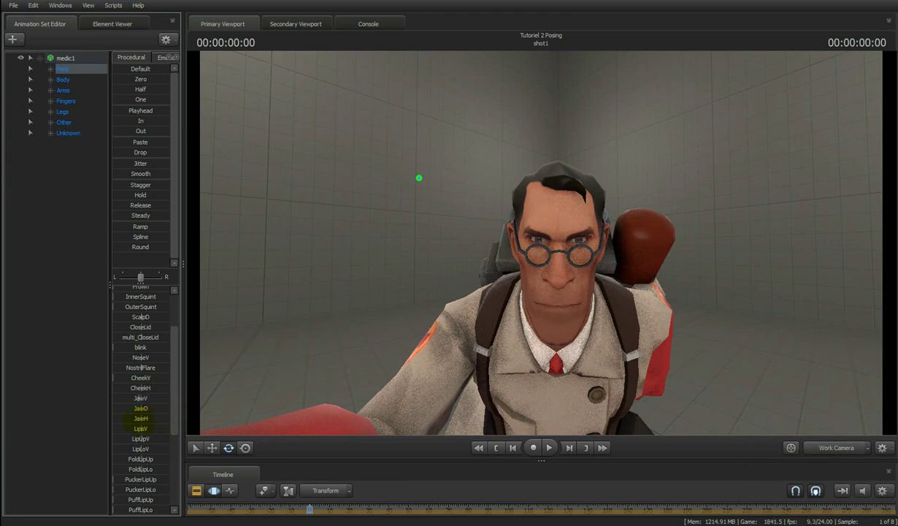
{"action": "left_click_drag", "start_coordinate": [141, 409], "coordinate": [252, 426]}
{"action": "key", "text": "ctrl+z"}
{"action": "key", "text": "ctrl+z"}
{"action": "left_click_drag", "start_coordinate": [141, 397], "coordinate": [168, 399]}
{"action": "key", "text": "ctrl+z"}
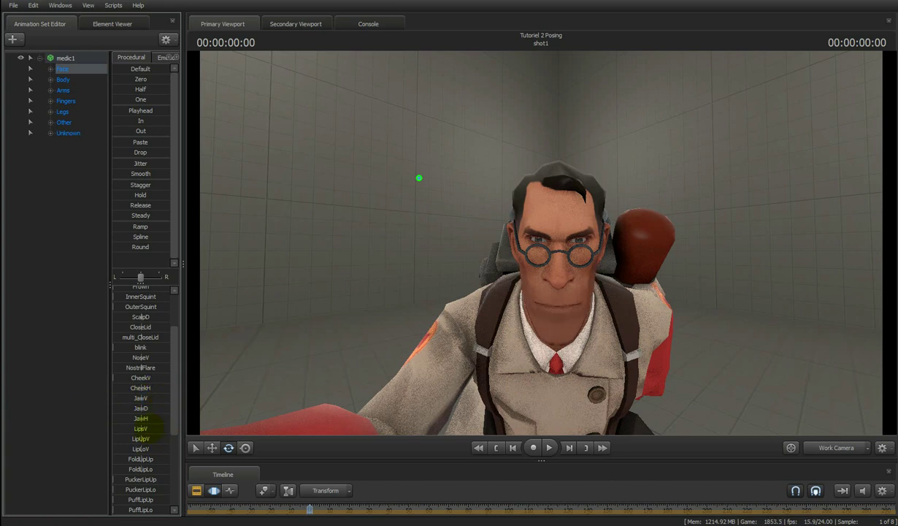
- Raise the LipsV, LipUpV and LipLoV sliders to bare the medic's teeth, trying and undoing a jaw change
{"action": "mouse_move", "coordinate": [142, 430]}
{"action": "left_mouse_down"}
{"action": "mouse_move", "coordinate": [174, 428]}
{"action": "mouse_move", "coordinate": [144, 435]}
{"action": "mouse_move", "coordinate": [181, 440]}
{"action": "mouse_move", "coordinate": [141, 438]}
{"action": "mouse_move", "coordinate": [167, 449]}
{"action": "mouse_move", "coordinate": [156, 451]}
{"action": "left_mouse_up"}
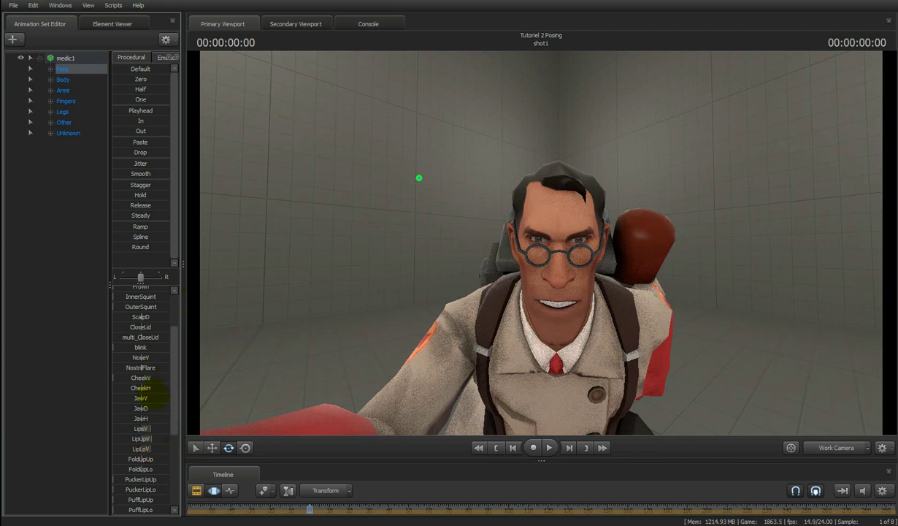
{"action": "left_click_drag", "start_coordinate": [140, 398], "coordinate": [15, 423]}
{"action": "left_click_drag", "start_coordinate": [68, 429], "coordinate": [272, 415]}
{"action": "key", "text": "ctrl+z"}
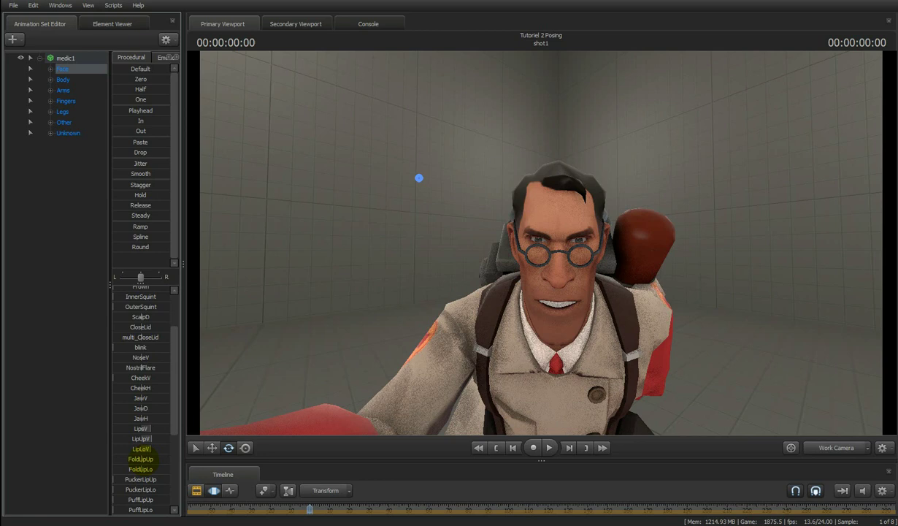
- Examine the effect of the FoldLipUp and FoldLipLo sliders on the medic's mouth in profile, returning both to neutral
{"action": "left_click_drag", "start_coordinate": [146, 459], "coordinate": [46, 466]}
{"action": "left_click_drag", "start_coordinate": [420, 372], "coordinate": [541, 242]}
{"action": "key", "text": "a"}
{"action": "key", "text": "d"}
{"action": "left_click_drag", "start_coordinate": [138, 457], "coordinate": [212, 461]}
{"action": "left_click_drag", "start_coordinate": [296, 458], "coordinate": [95, 495]}
{"action": "key", "text": "ctrl+z"}
{"action": "left_click_drag", "start_coordinate": [142, 469], "coordinate": [505, 496]}
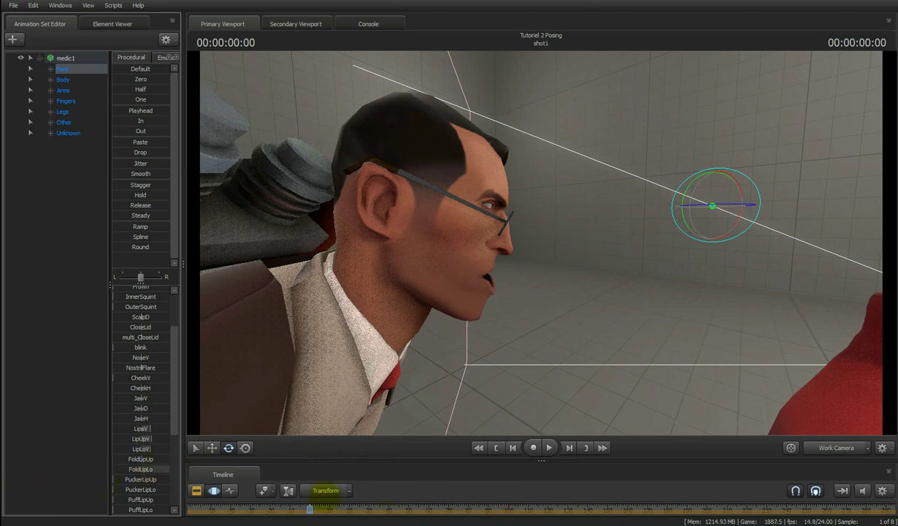
- From a three-quarter view, try the PuckerLipUp and PuckerLipLo sliders, setting both back to their minimum
{"action": "left_click_drag", "start_coordinate": [538, 242], "coordinate": [541, 242]}
{"action": "left_click_drag", "start_coordinate": [544, 308], "coordinate": [541, 242]}
{"action": "key", "text": "w"}
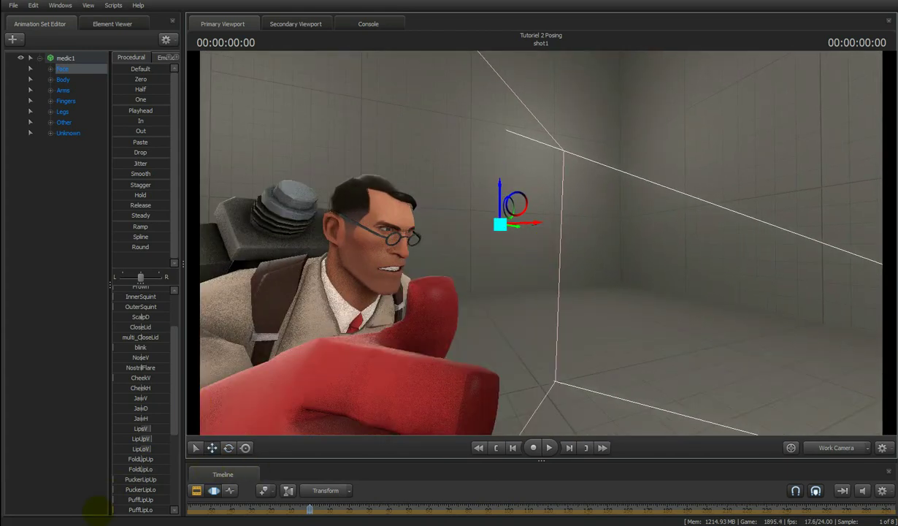
{"action": "scroll", "coordinate": [140, 473], "scroll_direction": "down", "scroll_amount": 3}
{"action": "left_click_drag", "start_coordinate": [137, 384], "coordinate": [173, 382]}
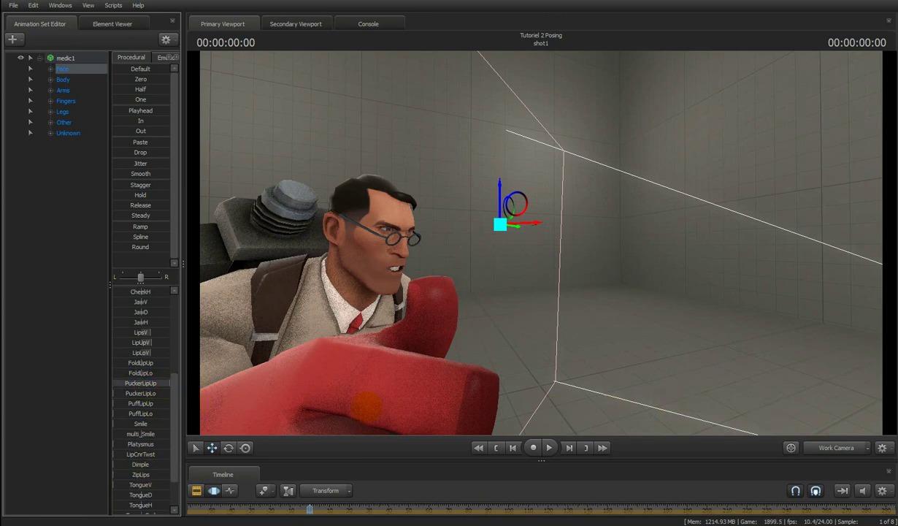
{"action": "left_click_drag", "start_coordinate": [141, 391], "coordinate": [78, 414]}
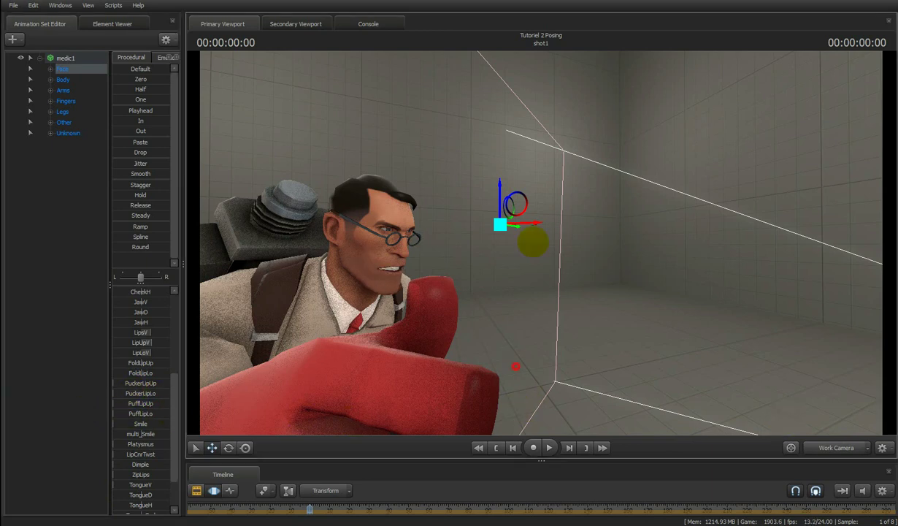
{"action": "left_click_drag", "start_coordinate": [532, 241], "coordinate": [486, 295]}
{"action": "left_click_drag", "start_coordinate": [138, 393], "coordinate": [3, 422]}
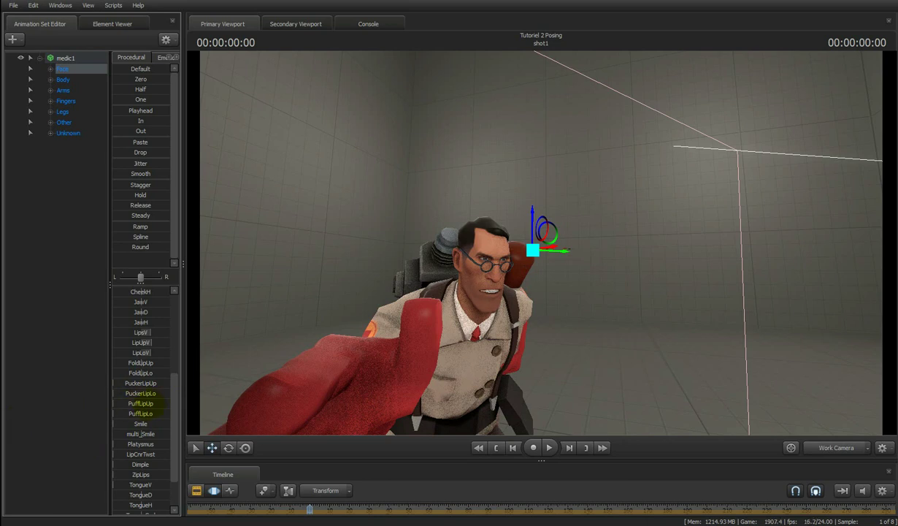
- Test how the PuffLipUp and PuffLipLo sliders puff the medic's lips in a close profile view
{"action": "left_click_drag", "start_coordinate": [137, 403], "coordinate": [6, 422]}
{"action": "left_click_drag", "start_coordinate": [589, 352], "coordinate": [539, 240]}
{"action": "key", "text": "w"}
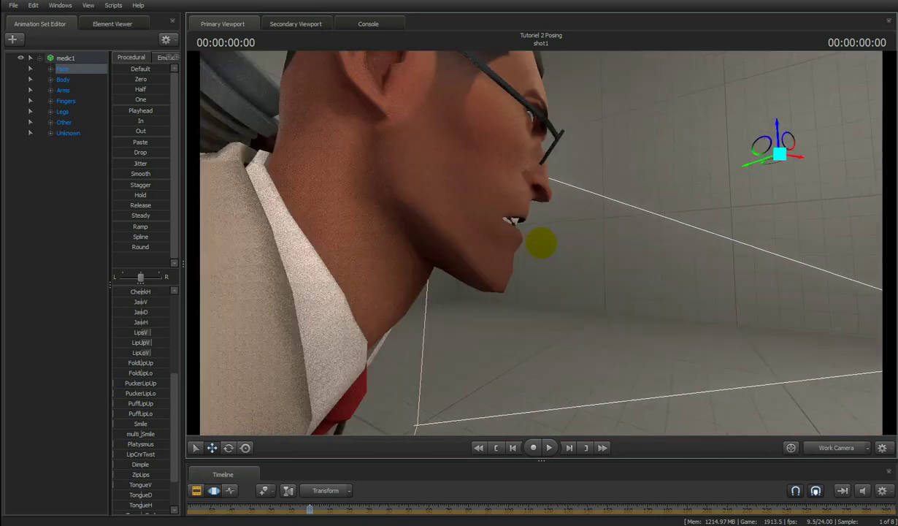
{"action": "left_click_drag", "start_coordinate": [126, 403], "coordinate": [645, 443]}
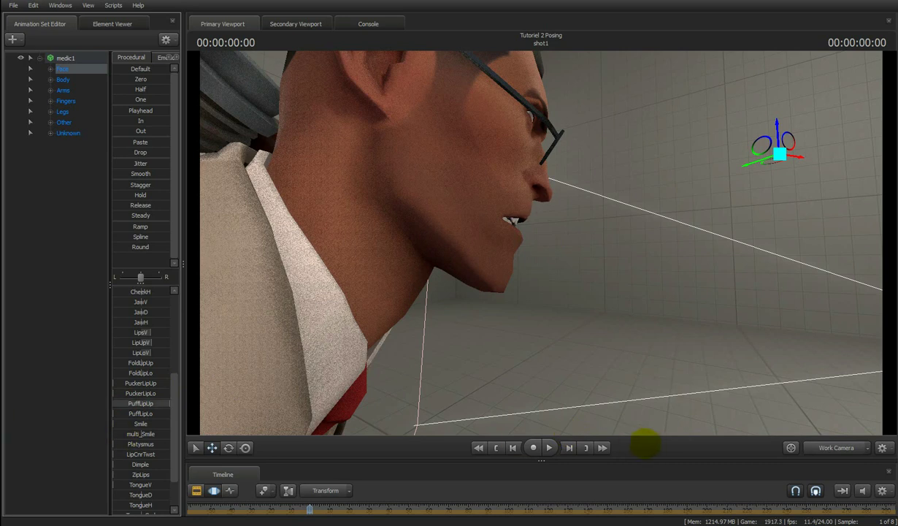
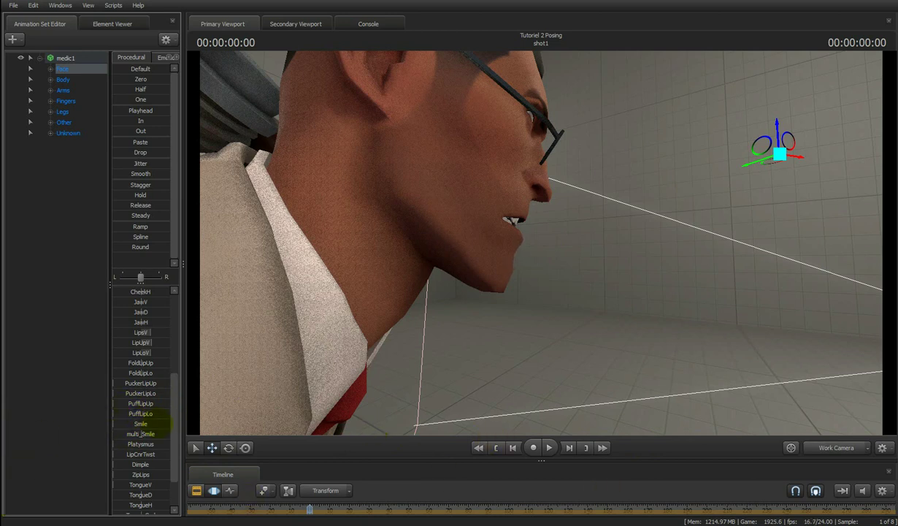
- Try the Smile slider at full strength on the medic's face, and reduce it to a partial smile
{"action": "left_click_drag", "start_coordinate": [506, 334], "coordinate": [541, 242]}
{"action": "key", "text": "d"}
{"action": "key", "text": "s"}
{"action": "key", "text": "d"}
{"action": "key", "text": "a"}
{"action": "key", "text": "w"}
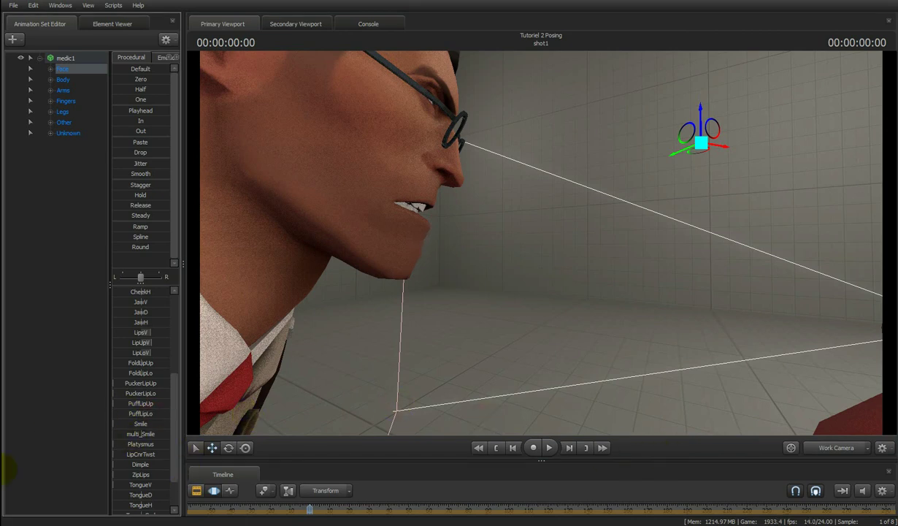
{"action": "scroll", "coordinate": [154, 421], "scroll_direction": "down", "scroll_amount": 1}
{"action": "left_click_drag", "start_coordinate": [349, 355], "coordinate": [541, 243]}
{"action": "key", "text": "d"}
{"action": "key", "text": "s"}
{"action": "left_click_drag", "start_coordinate": [271, 349], "coordinate": [541, 242]}
{"action": "mouse_move", "coordinate": [138, 390]}
{"action": "left_mouse_down"}
{"action": "mouse_move", "coordinate": [785, 393]}
{"action": "mouse_move", "coordinate": [729, 400]}
{"action": "mouse_move", "coordinate": [417, 387]}
{"action": "mouse_move", "coordinate": [278, 398]}
{"action": "mouse_move", "coordinate": [140, 339]}
{"action": "mouse_move", "coordinate": [889, 321]}
{"action": "mouse_move", "coordinate": [308, 417]}
{"action": "left_mouse_up"}
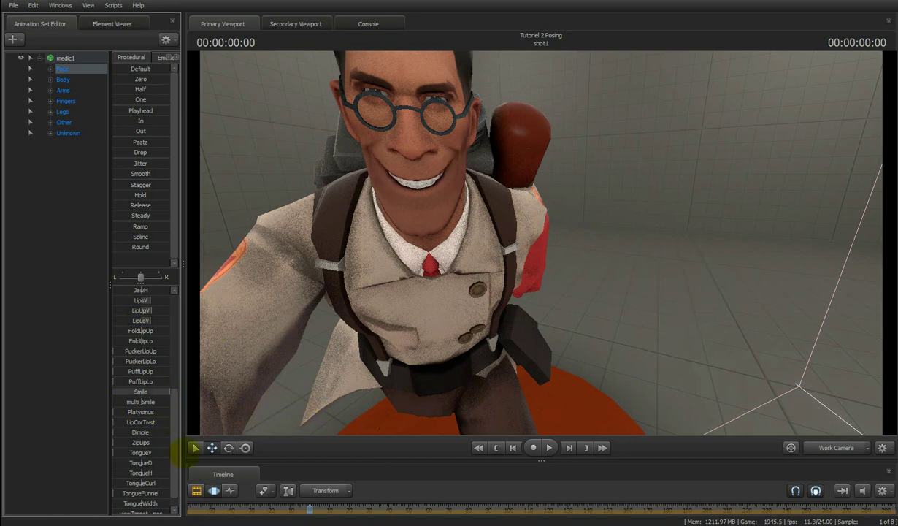
{"action": "left_click_drag", "start_coordinate": [146, 392], "coordinate": [129, 390]}
- Compare the extremes of the multi_Smile slider from the side and front, and return it to the centre
{"action": "left_click_drag", "start_coordinate": [543, 240], "coordinate": [543, 241]}
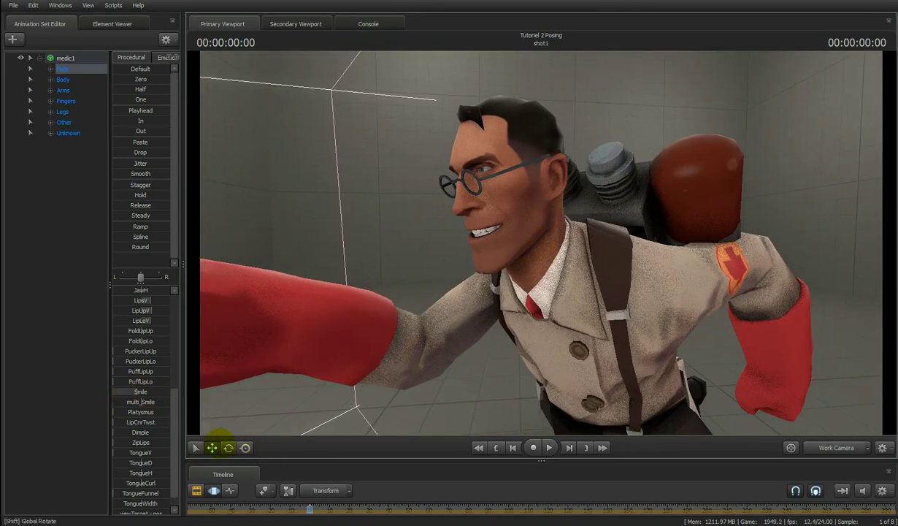
{"action": "left_click_drag", "start_coordinate": [140, 401], "coordinate": [167, 401]}
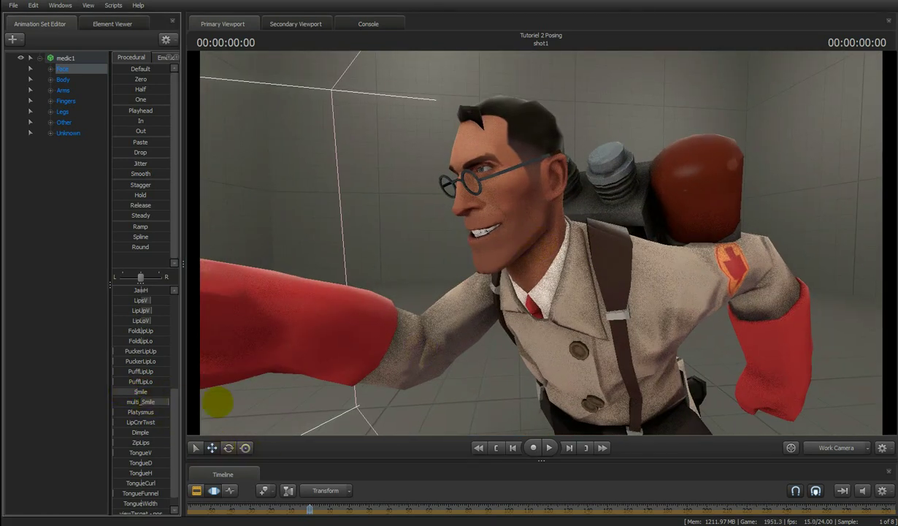
{"action": "left_click_drag", "start_coordinate": [543, 243], "coordinate": [541, 242]}
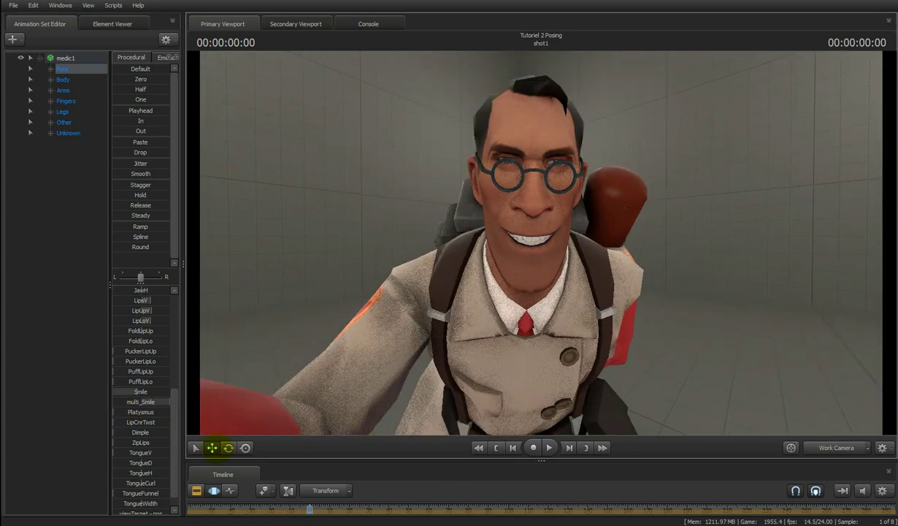
{"action": "mouse_move", "coordinate": [140, 401]}
{"action": "left_mouse_down"}
{"action": "mouse_move", "coordinate": [171, 402]}
{"action": "mouse_move", "coordinate": [72, 420]}
{"action": "mouse_move", "coordinate": [150, 431]}
{"action": "mouse_move", "coordinate": [40, 437]}
{"action": "mouse_move", "coordinate": [137, 432]}
{"action": "mouse_move", "coordinate": [103, 436]}
{"action": "mouse_move", "coordinate": [153, 402]}
{"action": "left_mouse_up"}
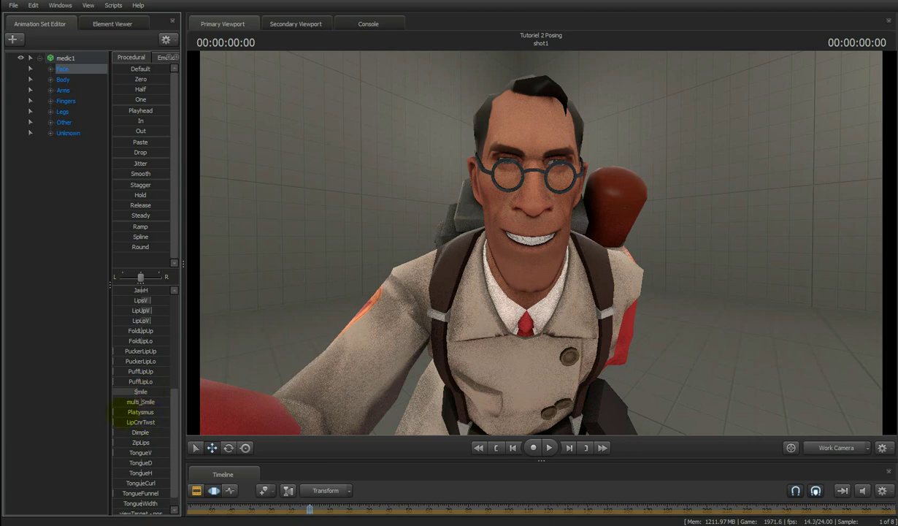
- Test the Platysmus slider on the medic's mouth and neck, and return it to its minimum
{"action": "left_click_drag", "start_coordinate": [122, 413], "coordinate": [46, 413]}
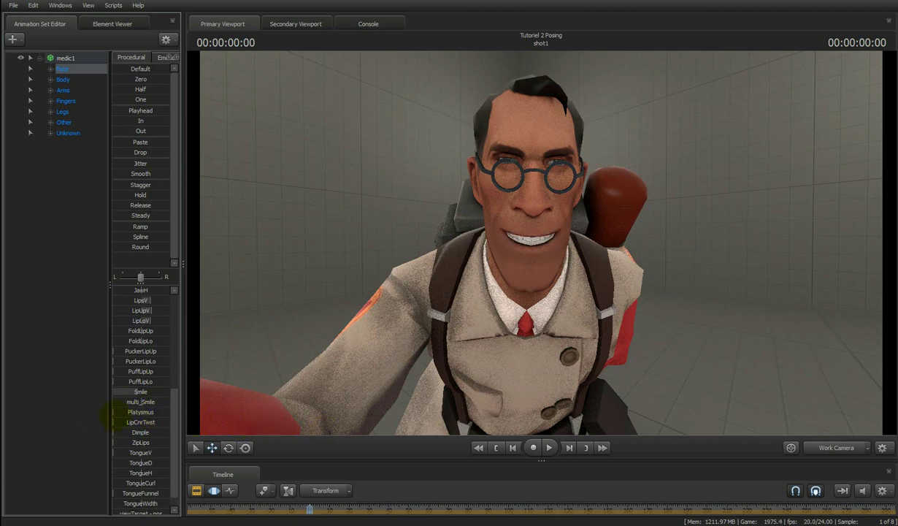
{"action": "left_click_drag", "start_coordinate": [113, 411], "coordinate": [6, 394]}
{"action": "key", "text": "d"}
{"action": "left_click_drag", "start_coordinate": [557, 320], "coordinate": [541, 237]}
{"action": "left_click_drag", "start_coordinate": [150, 411], "coordinate": [51, 428]}
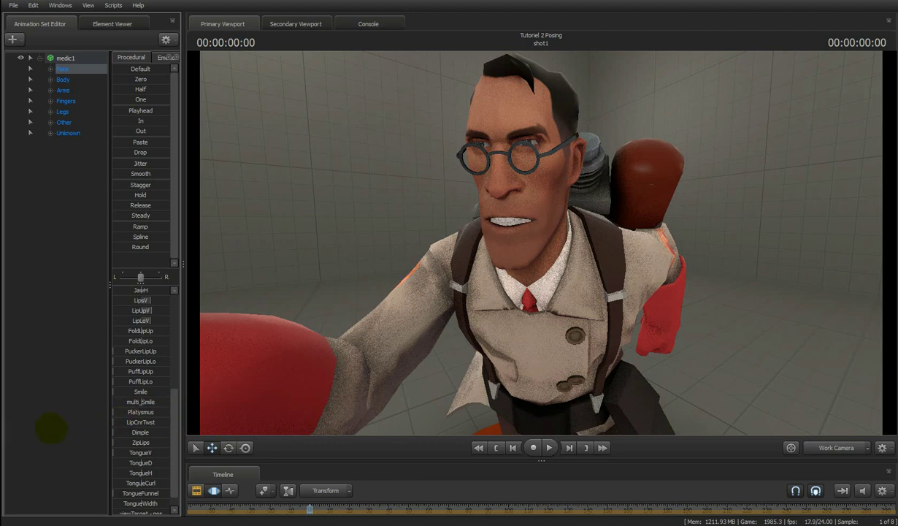
- Set the LipCnrTwst slider to its maximum to twist the lip corners, leaving the Smile slider at its minimum
{"action": "left_click_drag", "start_coordinate": [134, 423], "coordinate": [314, 439]}
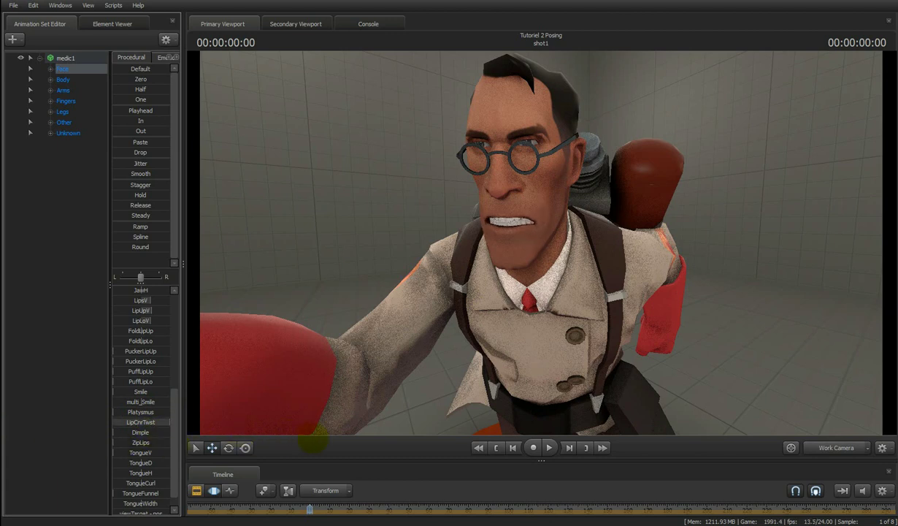
{"action": "left_click_drag", "start_coordinate": [135, 392], "coordinate": [67, 398]}
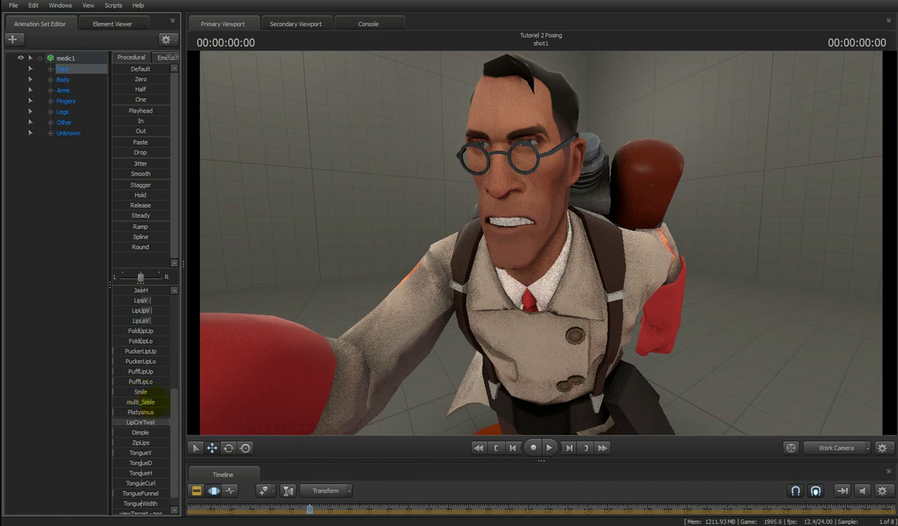
{"action": "left_click_drag", "start_coordinate": [563, 286], "coordinate": [541, 243]}
{"action": "key", "text": "s"}
{"action": "key", "text": "a"}
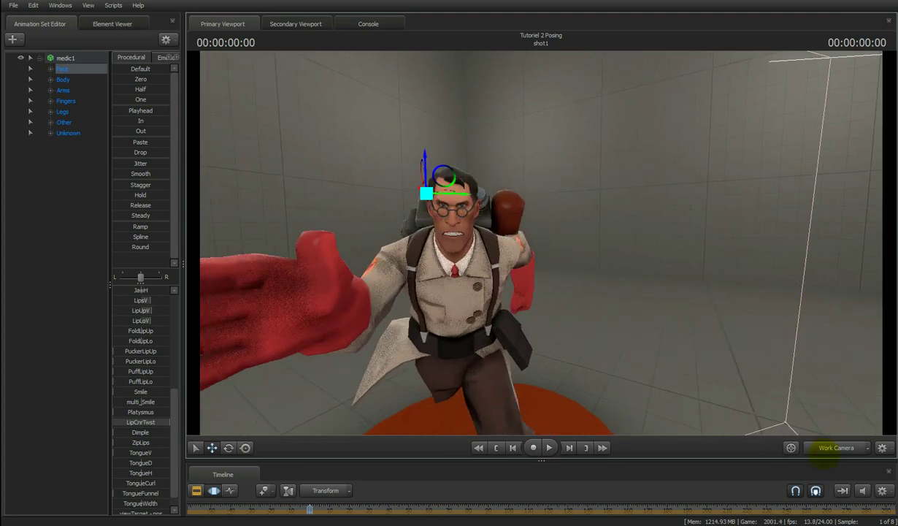
- Raise the Frown slider partway on the medic's face, and compare the brow from the work camera and camera1
{"action": "left_click", "coordinate": [823, 447]}
{"action": "left_click_drag", "start_coordinate": [684, 239], "coordinate": [541, 243]}
{"action": "key", "text": "w"}
{"action": "left_click", "coordinate": [837, 447]}
{"action": "left_click_drag", "start_coordinate": [762, 340], "coordinate": [541, 243]}
{"action": "key", "text": "w"}
{"action": "key", "text": "d"}
{"action": "key", "text": "w"}
{"action": "scroll", "coordinate": [133, 366], "scroll_direction": "up", "scroll_amount": 5}
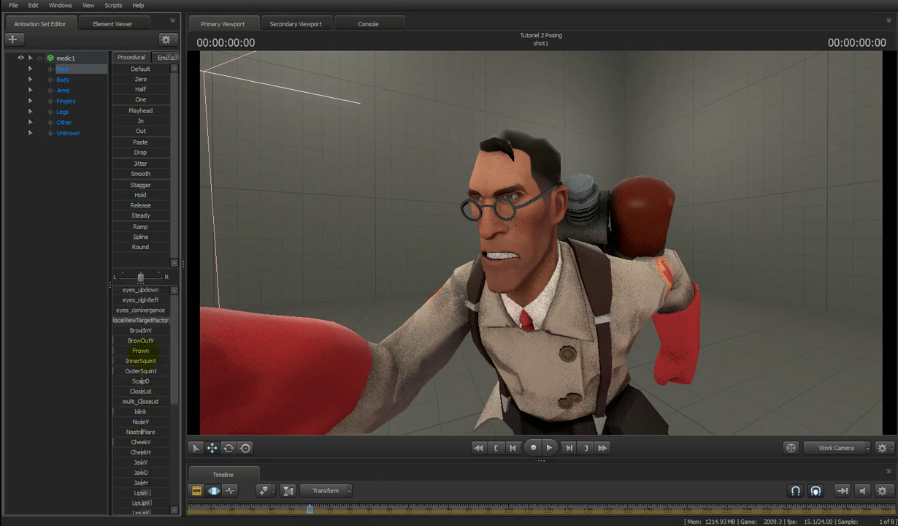
{"action": "left_click_drag", "start_coordinate": [129, 349], "coordinate": [162, 348]}
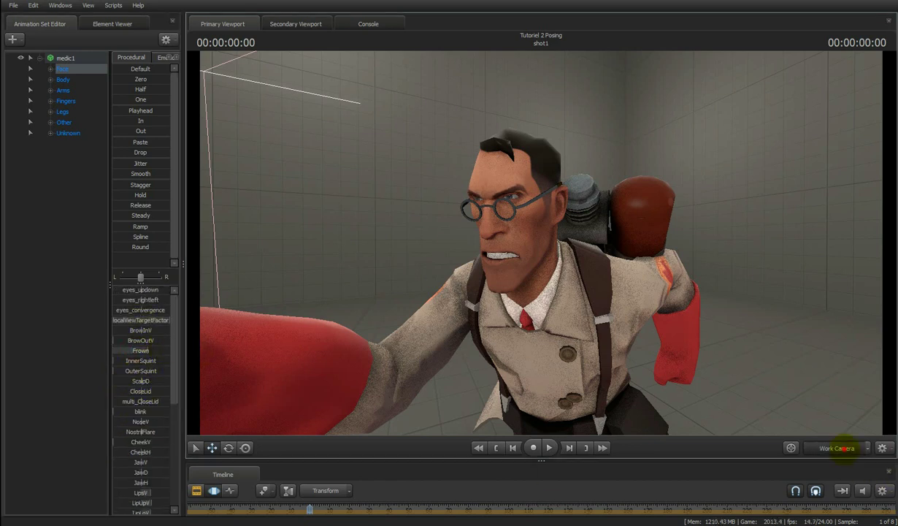
{"action": "left_click", "coordinate": [843, 447]}
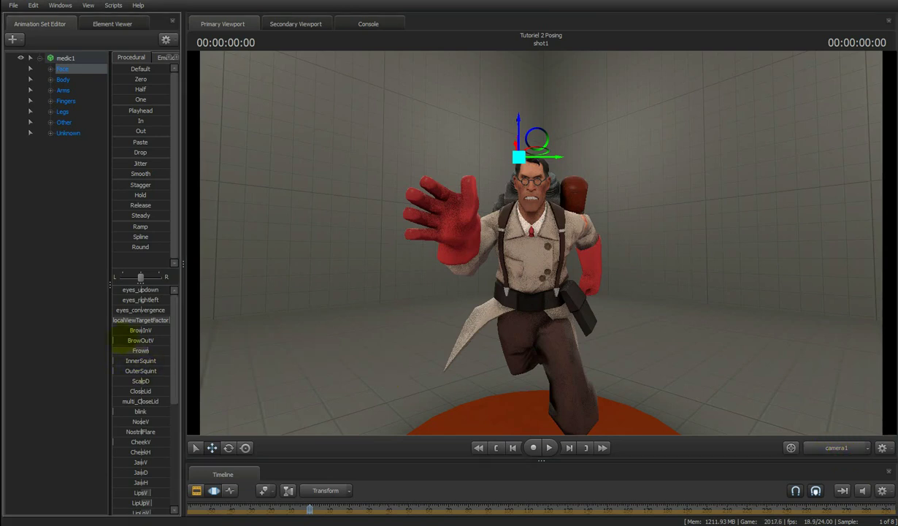
- Raise BrowInV, return Frown to its minimum, and lower CloseLid to widen the medic's eyes into a worried look
{"action": "left_click_drag", "start_coordinate": [143, 330], "coordinate": [120, 333]}
{"action": "left_click_drag", "start_coordinate": [174, 335], "coordinate": [169, 339]}
{"action": "left_click_drag", "start_coordinate": [68, 357], "coordinate": [57, 357]}
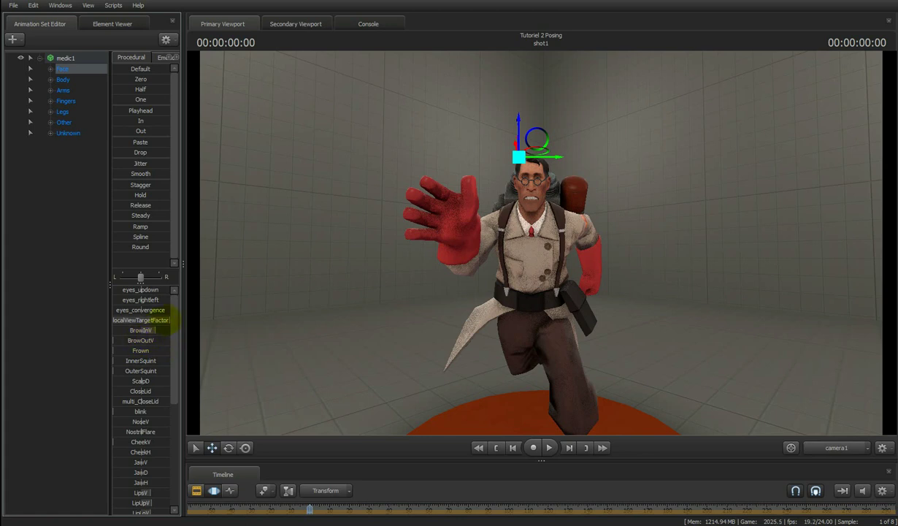
{"action": "scroll", "coordinate": [153, 357], "scroll_direction": "down", "scroll_amount": 1}
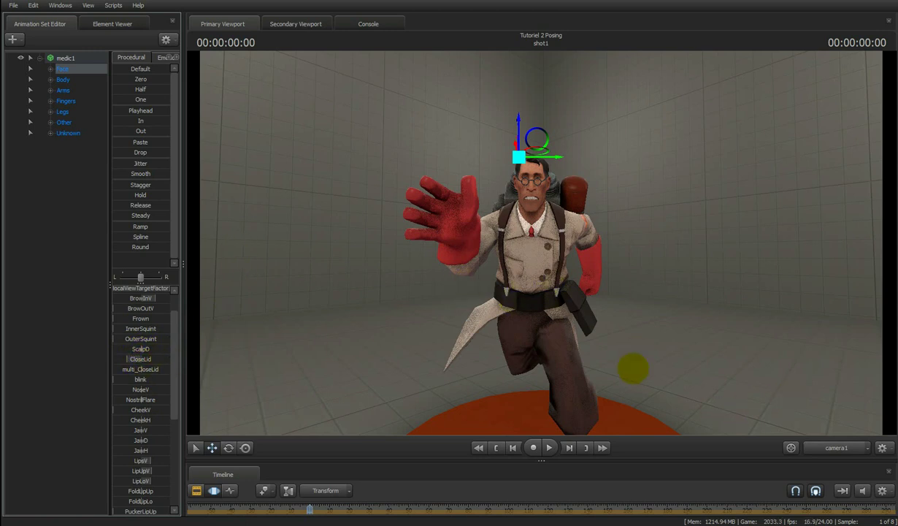
- Rotate the medic's front hair lock at the jnt_hair_02 joint, and check it through camera1
{"action": "left_click", "coordinate": [838, 445]}
{"action": "mouse_move", "coordinate": [548, 246]}
{"action": "left_mouse_down"}
{"action": "mouse_move", "coordinate": [535, 242]}
{"action": "mouse_move", "coordinate": [559, 239]}
{"action": "mouse_move", "coordinate": [542, 243]}
{"action": "left_mouse_up"}
{"action": "key", "text": "a"}
{"action": "key", "text": "d"}
{"action": "key", "text": "a"}
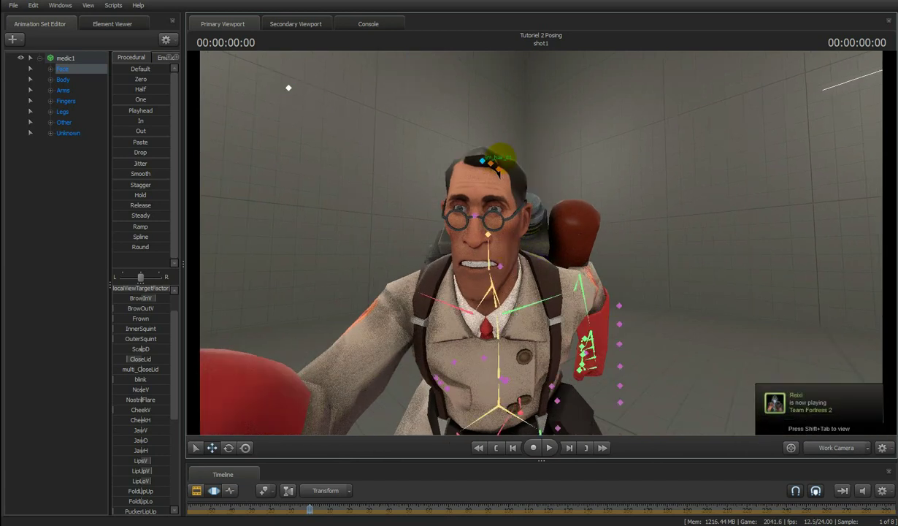
{"action": "left_click", "coordinate": [486, 158], "text": "ctrl"}
{"action": "key", "text": "e"}
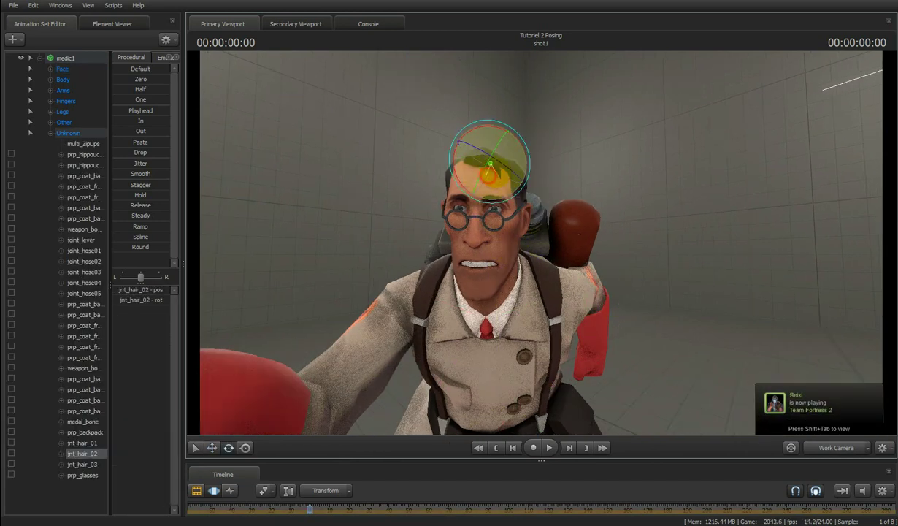
{"action": "left_click", "coordinate": [853, 450]}
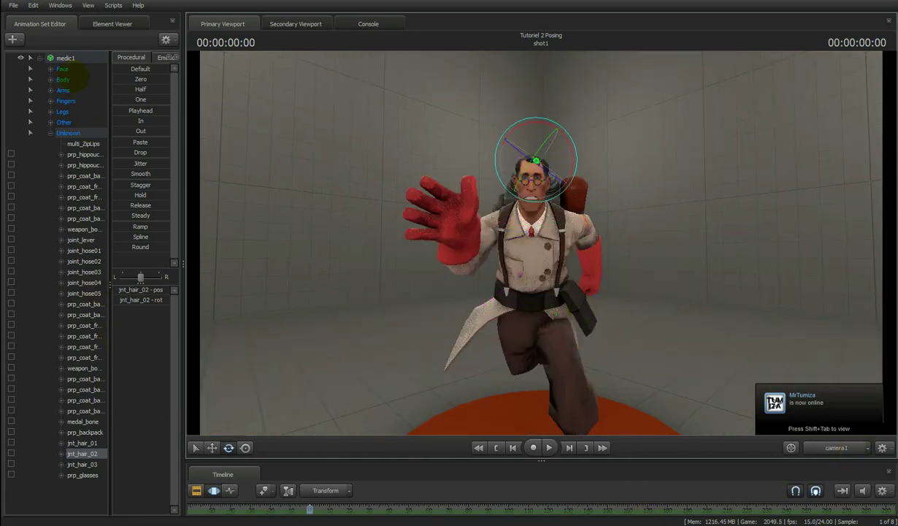
- Inspect the lip corners up close with the work camera, and return the LipCnrTwst slider to its minimum
{"action": "left_click", "coordinate": [63, 69]}
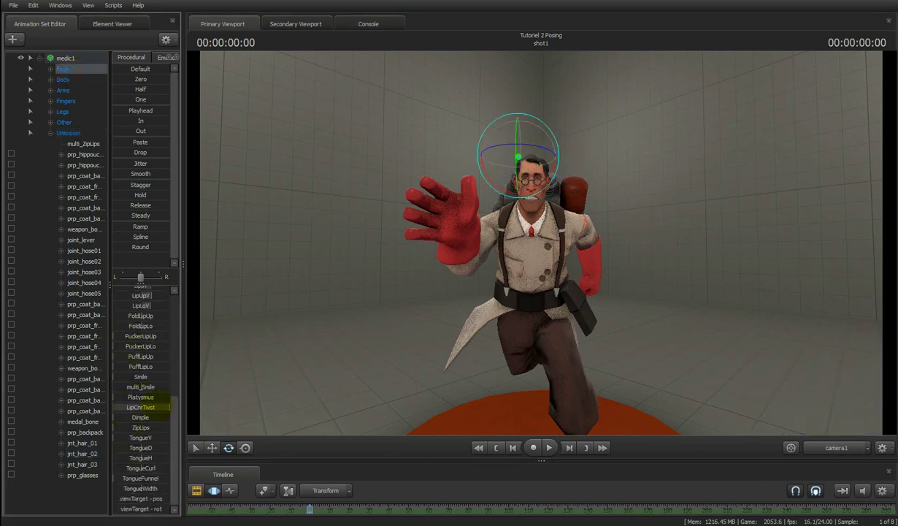
{"action": "left_click", "coordinate": [837, 448]}
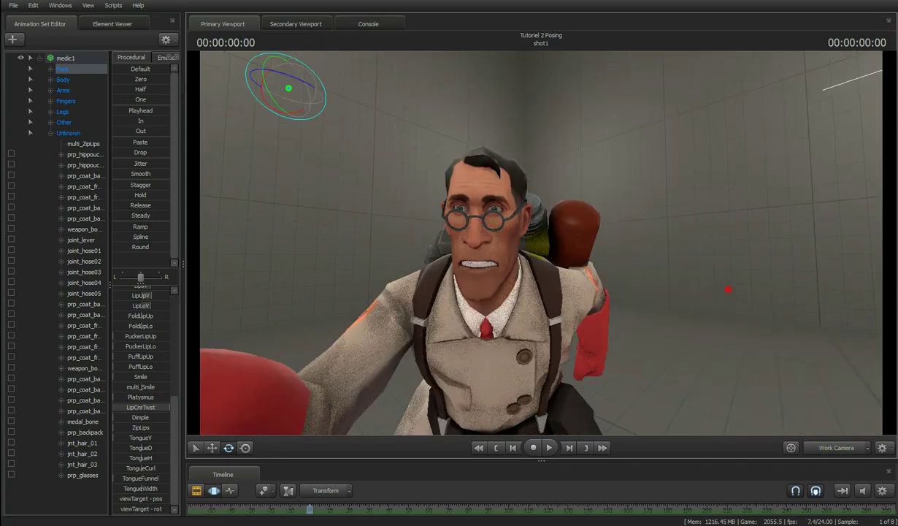
{"action": "left_click_drag", "start_coordinate": [724, 290], "coordinate": [743, 290]}
{"action": "key", "text": "w"}
{"action": "mouse_move", "coordinate": [540, 243]}
{"action": "left_mouse_down"}
{"action": "mouse_move", "coordinate": [575, 243]}
{"action": "mouse_move", "coordinate": [541, 242]}
{"action": "left_mouse_up"}
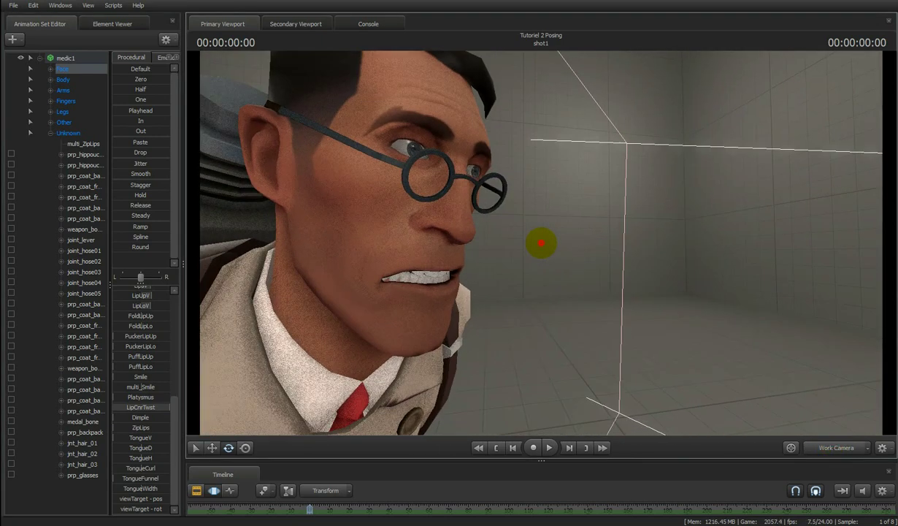
{"action": "key", "text": "s"}
{"action": "left_click", "coordinate": [136, 419]}
{"action": "left_click_drag", "start_coordinate": [154, 406], "coordinate": [44, 415]}
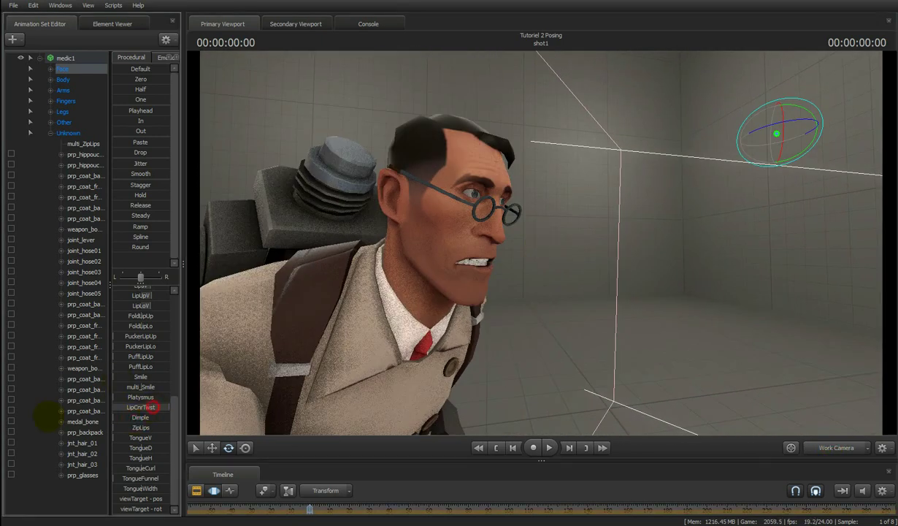
- Reset all of the medic's face controls to Default, and set localViewTargetFactor to its maximum to bring back his gaze
{"action": "scroll", "coordinate": [144, 333], "scroll_direction": "up", "scroll_amount": 3}
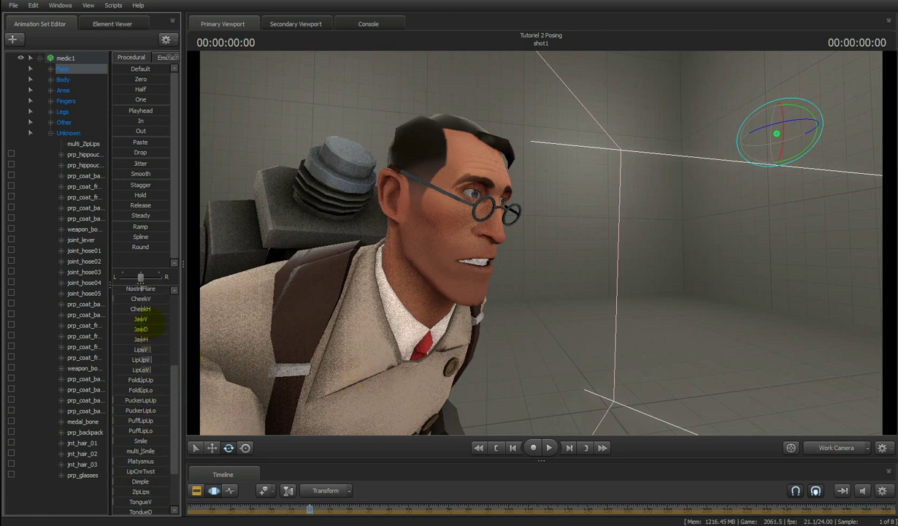
{"action": "left_click_drag", "start_coordinate": [127, 79], "coordinate": [219, 78]}
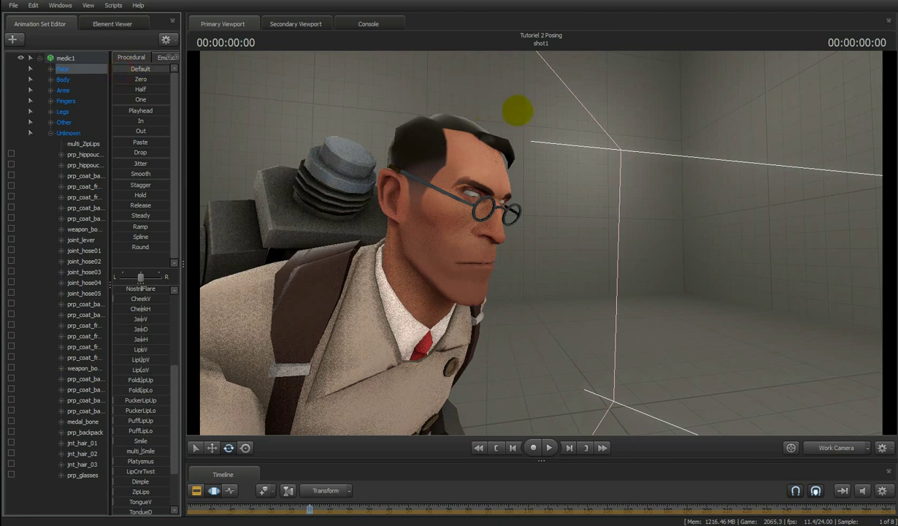
{"action": "left_click_drag", "start_coordinate": [557, 302], "coordinate": [447, 278], "text": "alt"}
{"action": "scroll", "coordinate": [141, 381], "scroll_direction": "up", "scroll_amount": 7}
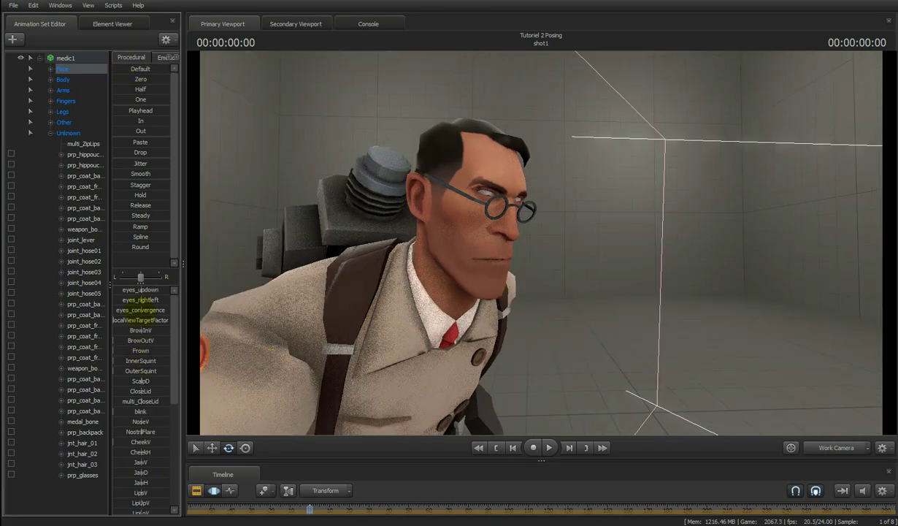
{"action": "left_click_drag", "start_coordinate": [127, 317], "coordinate": [389, 314]}
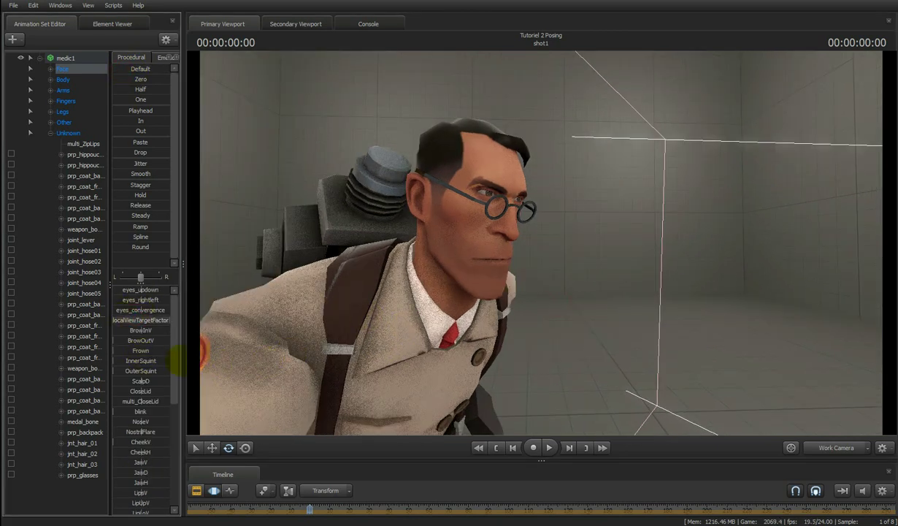
- Test the Dimple slider on the neutral face, return it to its minimum, and view the medic from the front
{"action": "scroll", "coordinate": [161, 372], "scroll_direction": "down", "scroll_amount": 7}
{"action": "scroll", "coordinate": [164, 376], "scroll_direction": "down", "scroll_amount": 1}
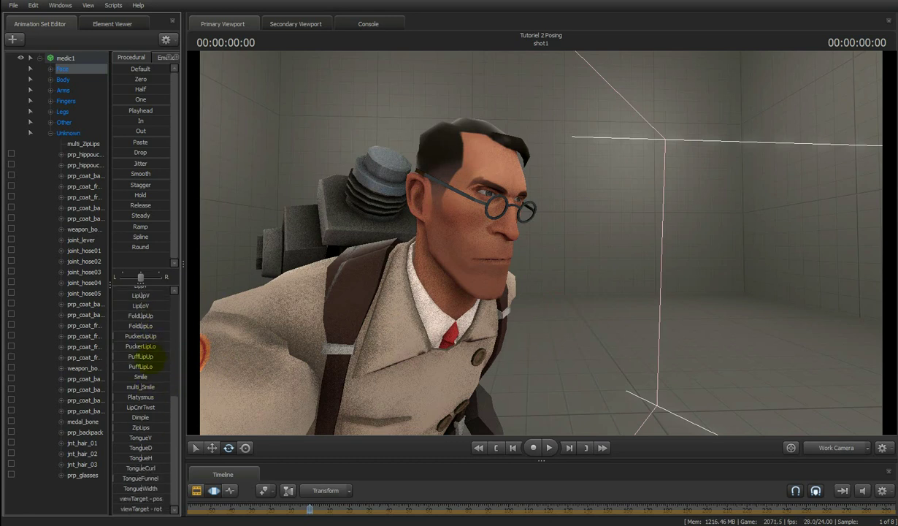
{"action": "left_click_drag", "start_coordinate": [129, 418], "coordinate": [110, 460]}
{"action": "left_click_drag", "start_coordinate": [429, 359], "coordinate": [537, 244]}
{"action": "key", "text": "d"}
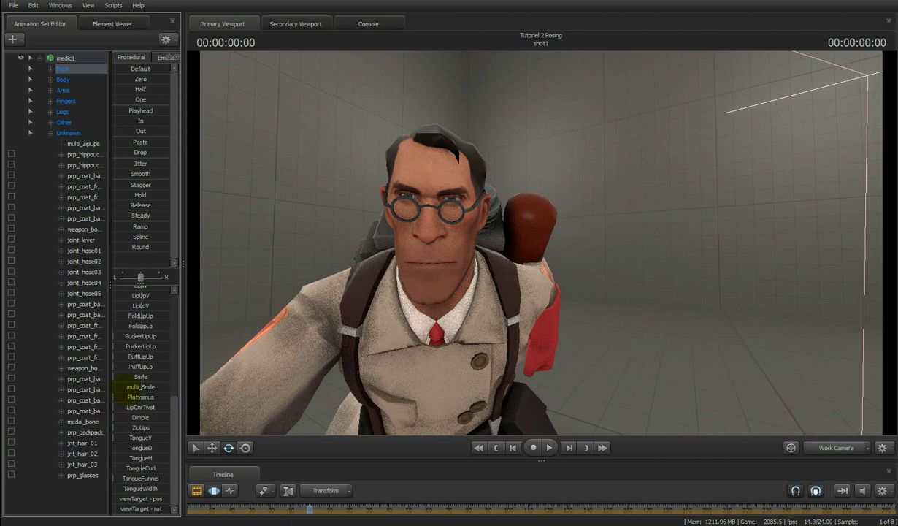
- Give the medic a toothy grin by raising Smile partway and parting the lips with LipsV, LipUpV and LipLoV
{"action": "left_click_drag", "start_coordinate": [137, 376], "coordinate": [166, 373]}
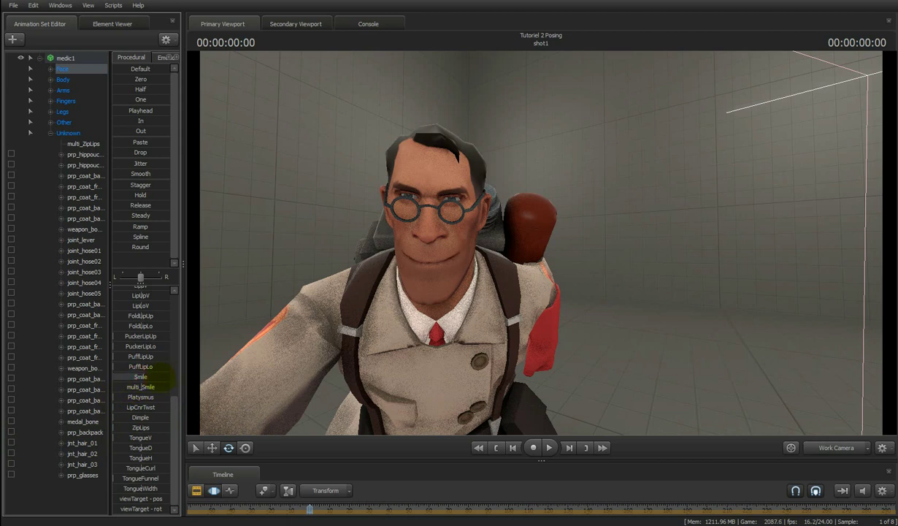
{"action": "scroll", "coordinate": [146, 365], "scroll_direction": "up", "scroll_amount": 2}
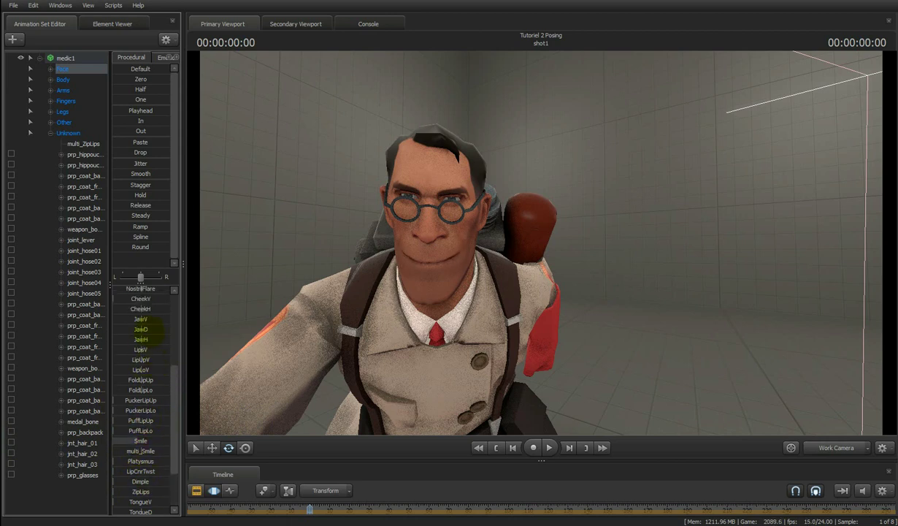
{"action": "left_click_drag", "start_coordinate": [143, 349], "coordinate": [159, 370]}
{"action": "scroll", "coordinate": [142, 427], "scroll_direction": "down", "scroll_amount": 2}
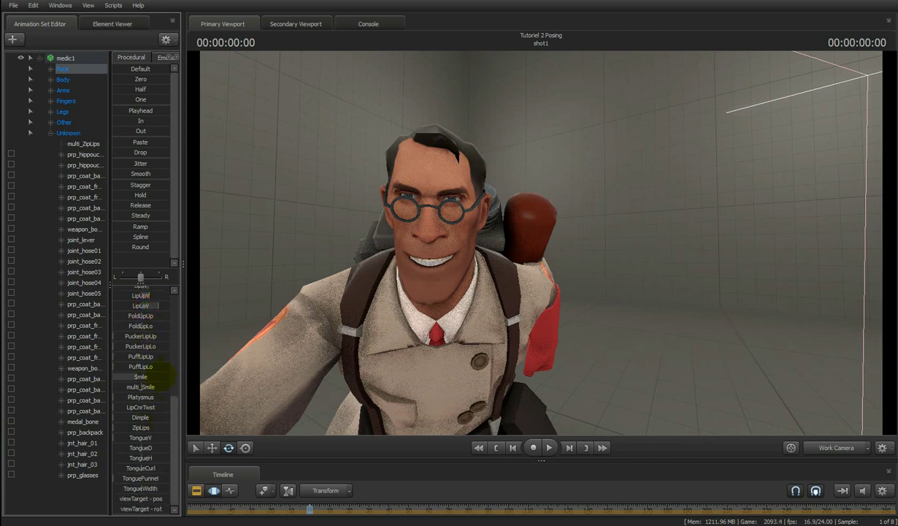
- Raise the Dimple slider slightly on the grin, and test the ZipLips slider before returning it to its minimum
{"action": "mouse_move", "coordinate": [122, 417]}
{"action": "left_mouse_down"}
{"action": "mouse_move", "coordinate": [138, 418]}
{"action": "mouse_move", "coordinate": [119, 418]}
{"action": "left_mouse_up"}
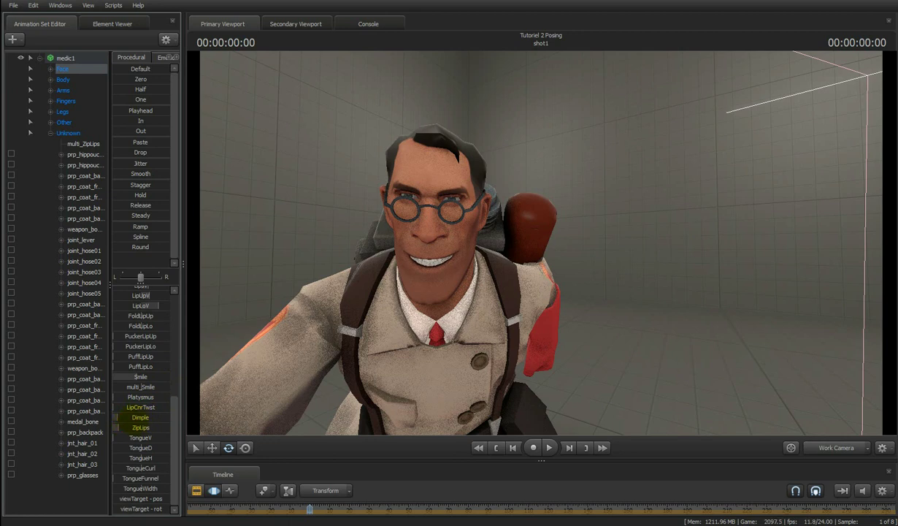
{"action": "left_click_drag", "start_coordinate": [354, 292], "coordinate": [533, 272]}
{"action": "left_click_drag", "start_coordinate": [139, 428], "coordinate": [9, 431]}
{"action": "left_click_drag", "start_coordinate": [546, 341], "coordinate": [556, 237]}
{"action": "left_click_drag", "start_coordinate": [136, 427], "coordinate": [180, 428]}
{"action": "left_click_drag", "start_coordinate": [3, 436], "coordinate": [3, 455]}
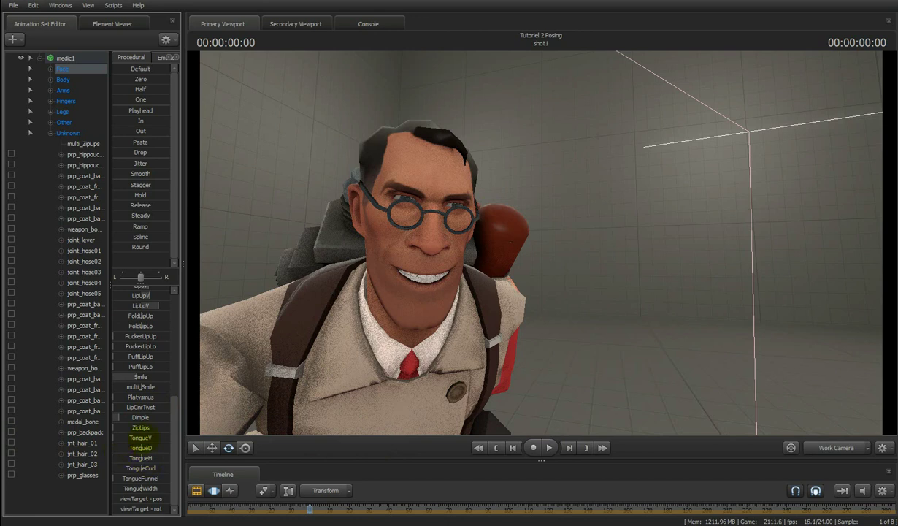
- Try the TongueV, TongueD and TongueH sliders with the mouth closed, and return them to neutral
{"action": "left_click_drag", "start_coordinate": [139, 438], "coordinate": [295, 456]}
{"action": "left_click_drag", "start_coordinate": [163, 459], "coordinate": [82, 463]}
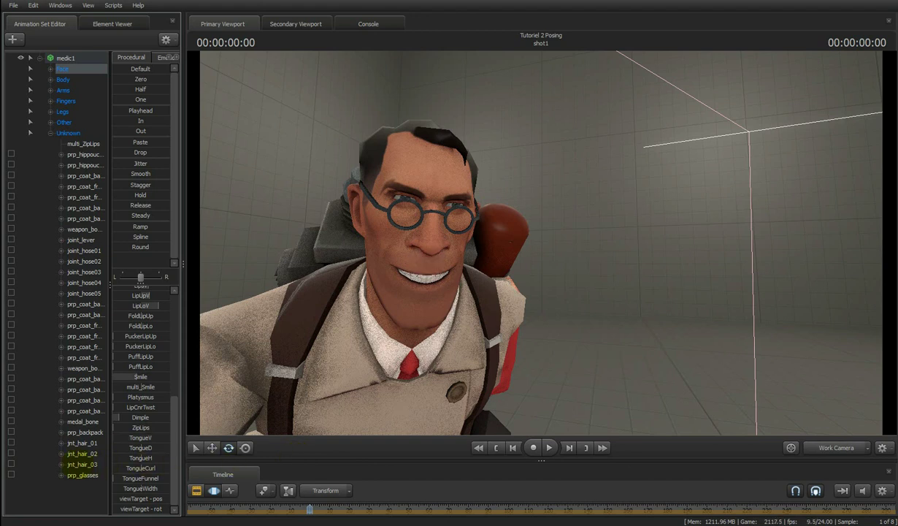
- Try resetting the whole face to Default, and undo the reset to restore the grin
{"action": "scroll", "coordinate": [122, 406], "scroll_direction": "up", "scroll_amount": 5}
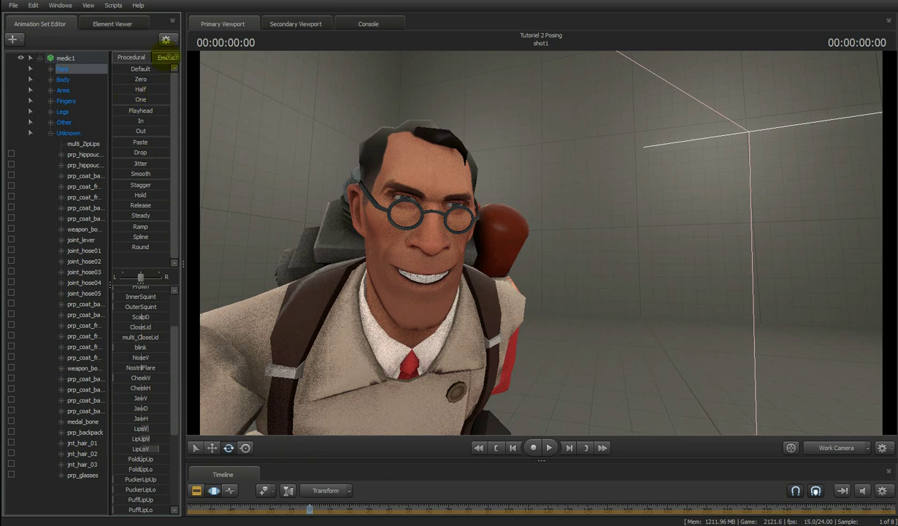
{"action": "left_click", "coordinate": [138, 69]}
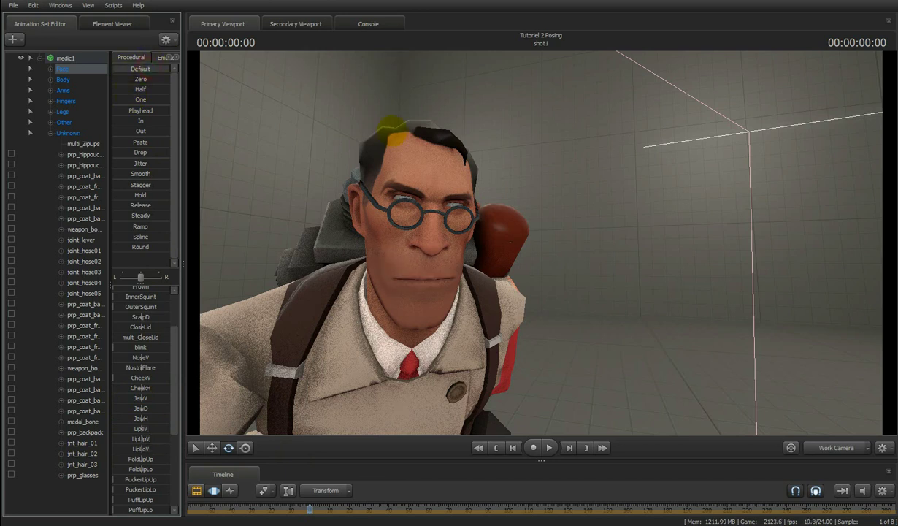
{"action": "scroll", "coordinate": [143, 317], "scroll_direction": "up", "scroll_amount": 2}
{"action": "key", "text": "ctrl+z"}
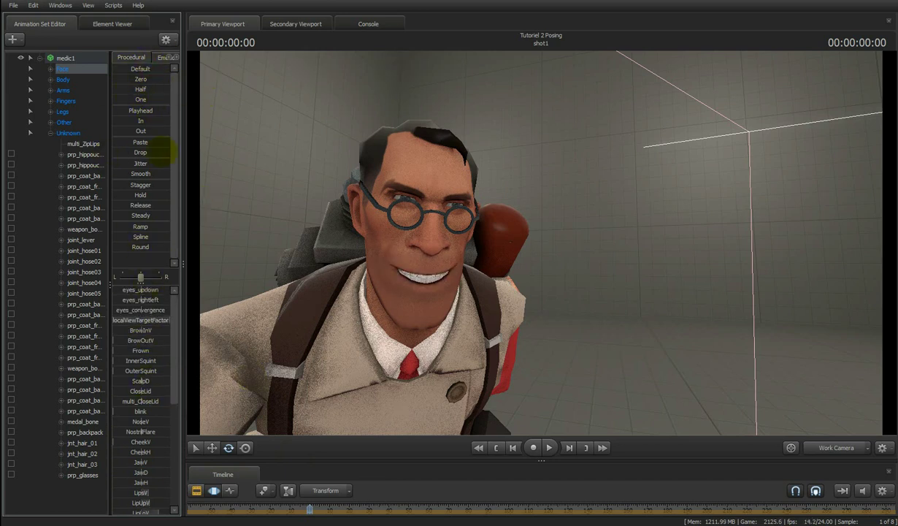
- Raise the LipsV slider further, and open the medic's mouth wide with the JawV slider
{"action": "scroll", "coordinate": [142, 347], "scroll_direction": "down", "scroll_amount": 3}
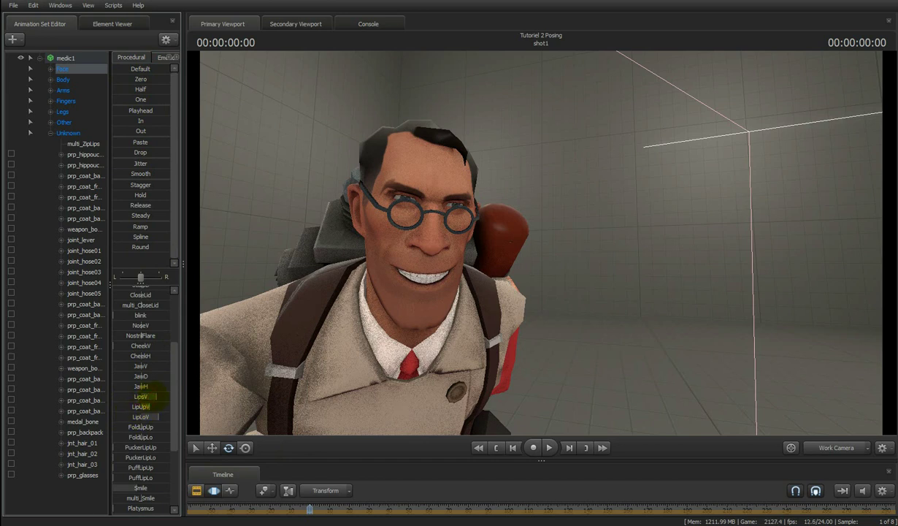
{"action": "scroll", "coordinate": [146, 369], "scroll_direction": "up", "scroll_amount": 2}
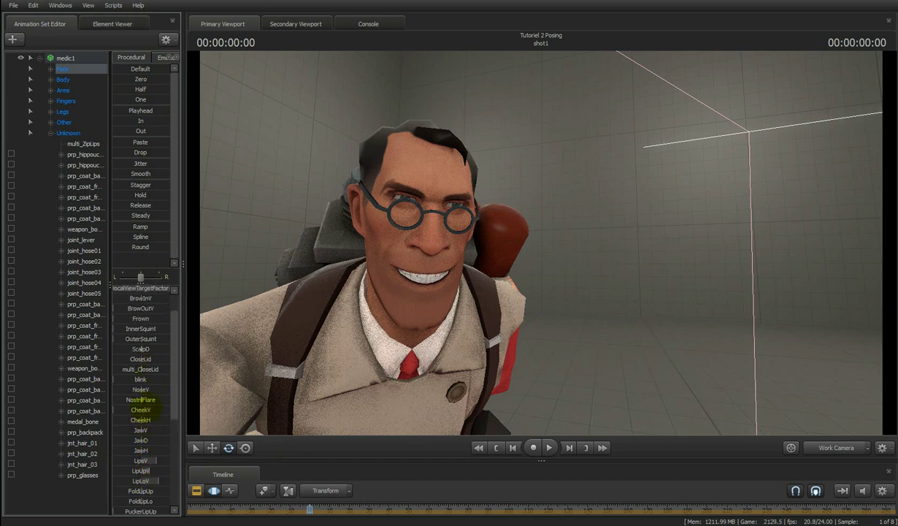
{"action": "left_click_drag", "start_coordinate": [142, 430], "coordinate": [160, 430]}
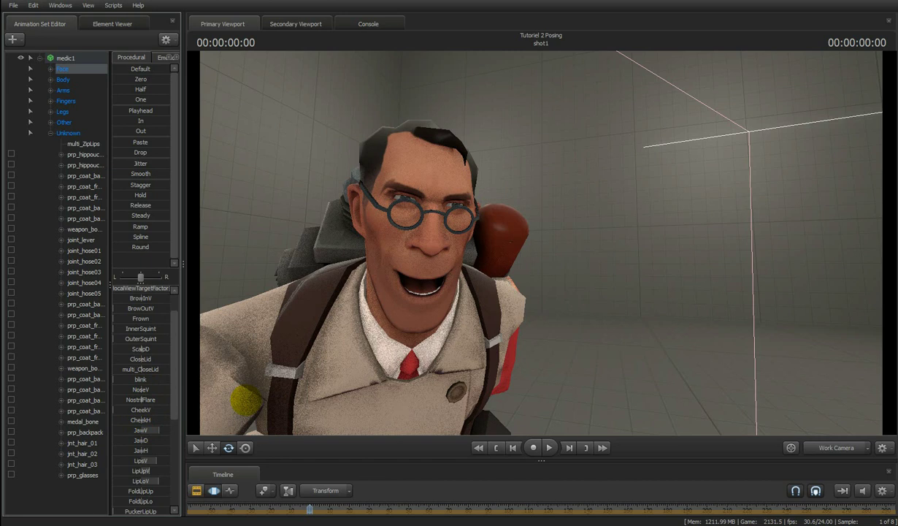
- Adjust TongueV and TongueD and set TongueCurl to its maximum, inspecting the tongue from the side of the open mouth
{"action": "scroll", "coordinate": [142, 456], "scroll_direction": "down", "scroll_amount": 6}
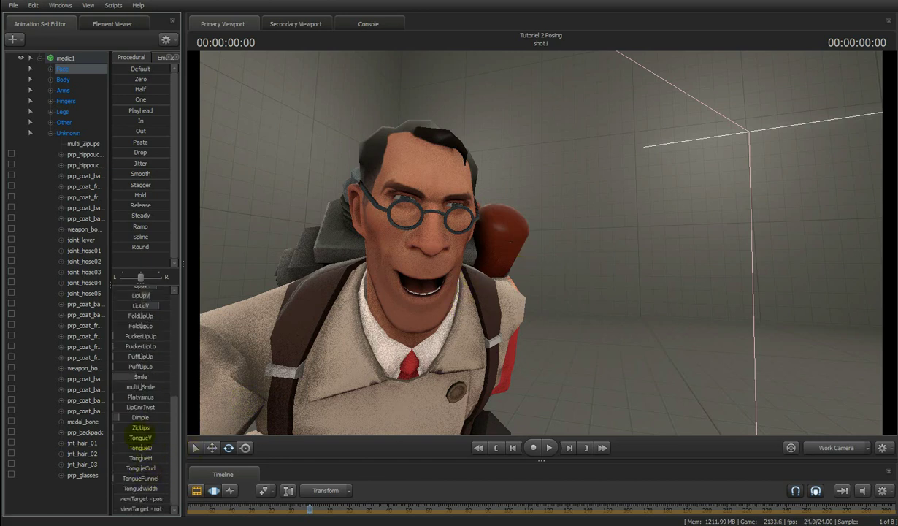
{"action": "left_click_drag", "start_coordinate": [140, 438], "coordinate": [176, 468]}
{"action": "left_click_drag", "start_coordinate": [562, 232], "coordinate": [543, 242]}
{"action": "key", "text": "w"}
{"action": "key", "text": "a"}
{"action": "key", "text": "s"}
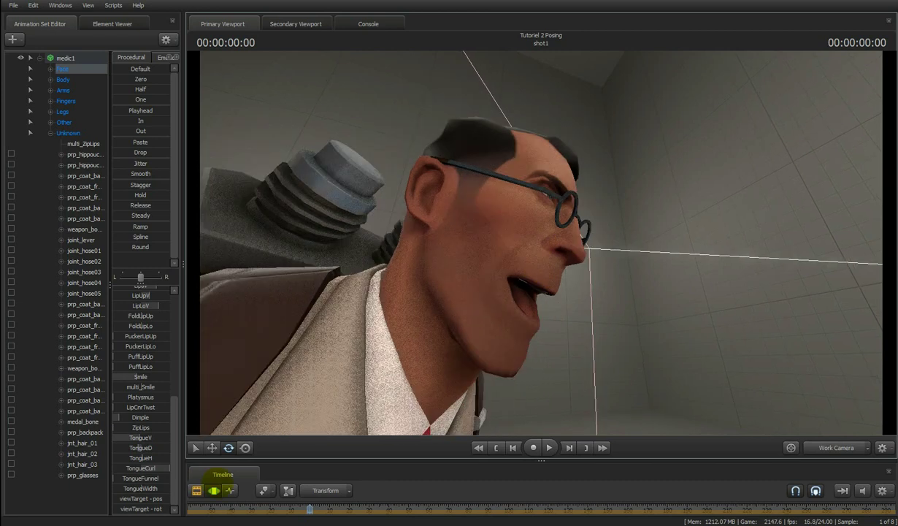
- Lower the TongueCurl and TongueWidth sliders, testing TongueFunnel in between and returning it to its minimum
{"action": "left_click_drag", "start_coordinate": [141, 438], "coordinate": [119, 476]}
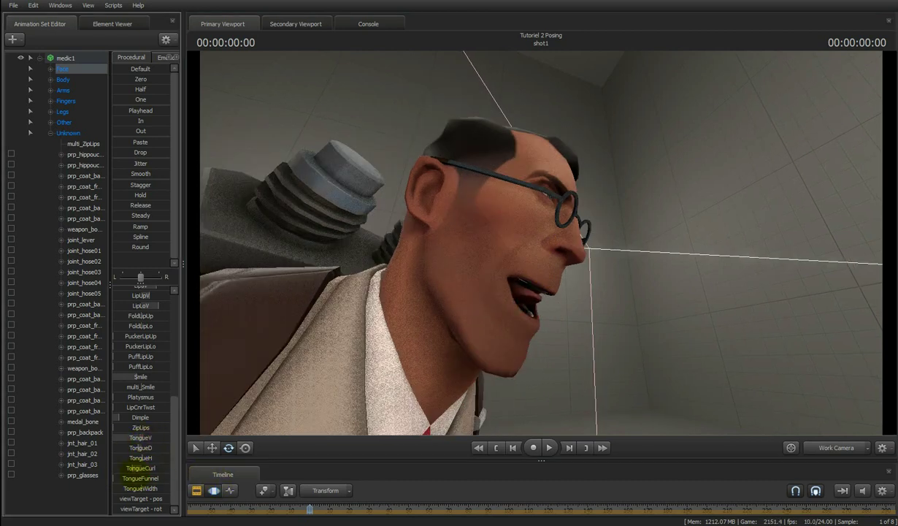
{"action": "left_click_drag", "start_coordinate": [130, 479], "coordinate": [84, 488]}
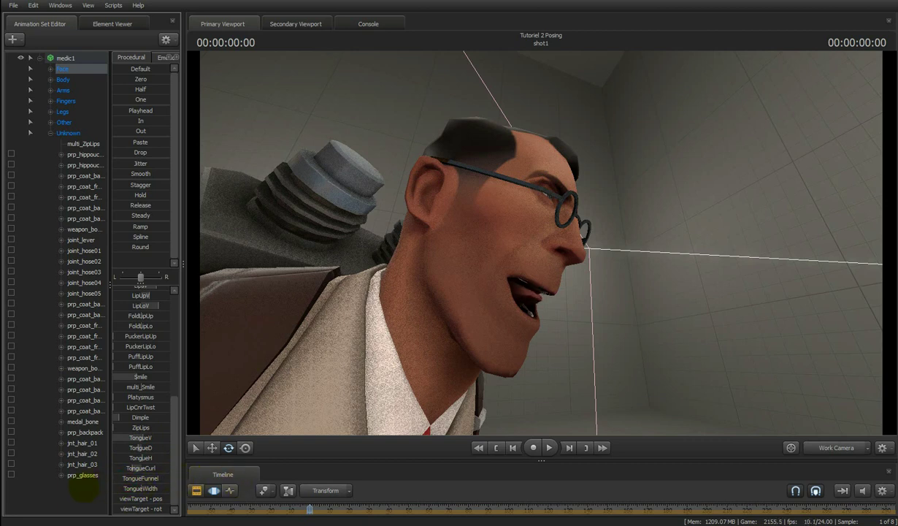
{"action": "left_click_drag", "start_coordinate": [146, 487], "coordinate": [122, 489]}
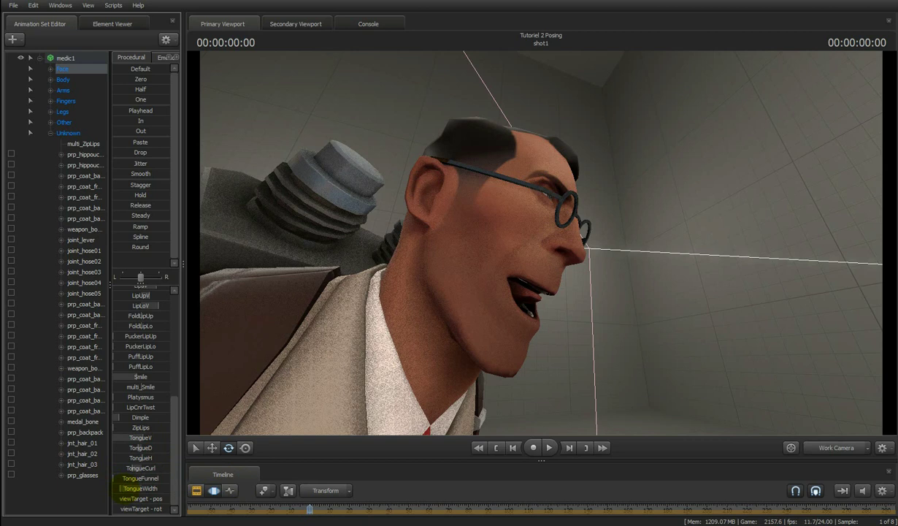
- Readjust the TongueV slider and raise TongueD, viewing the medic's open mouth from the front
{"action": "mouse_move", "coordinate": [145, 450]}
{"action": "left_mouse_down"}
{"action": "mouse_move", "coordinate": [169, 452]}
{"action": "mouse_move", "coordinate": [111, 436]}
{"action": "left_mouse_up"}
{"action": "key", "text": "d"}
{"action": "left_click_drag", "start_coordinate": [543, 244], "coordinate": [541, 242]}
{"action": "key", "text": "s"}
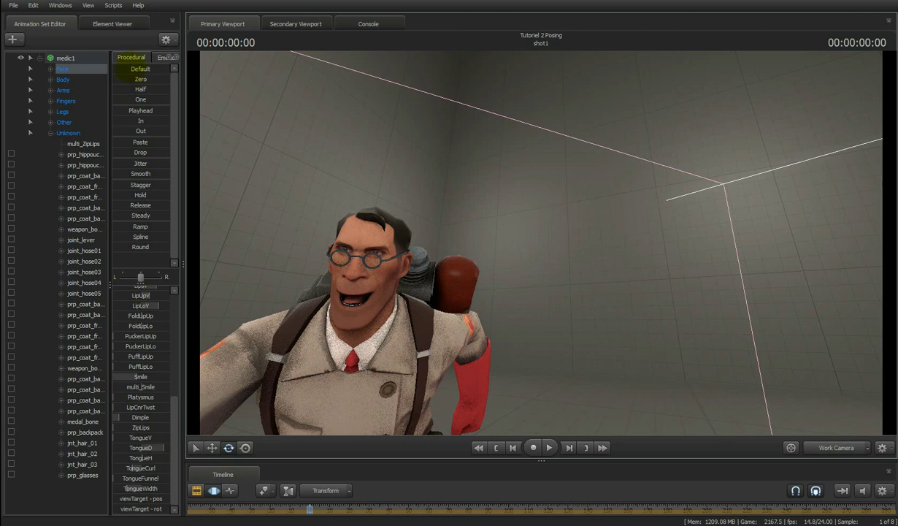
- Reset the whole face to Default, and set the localViewTargetFactor slider to its maximum
{"action": "left_click", "coordinate": [122, 68]}
{"action": "scroll", "coordinate": [162, 357], "scroll_direction": "up", "scroll_amount": 6}
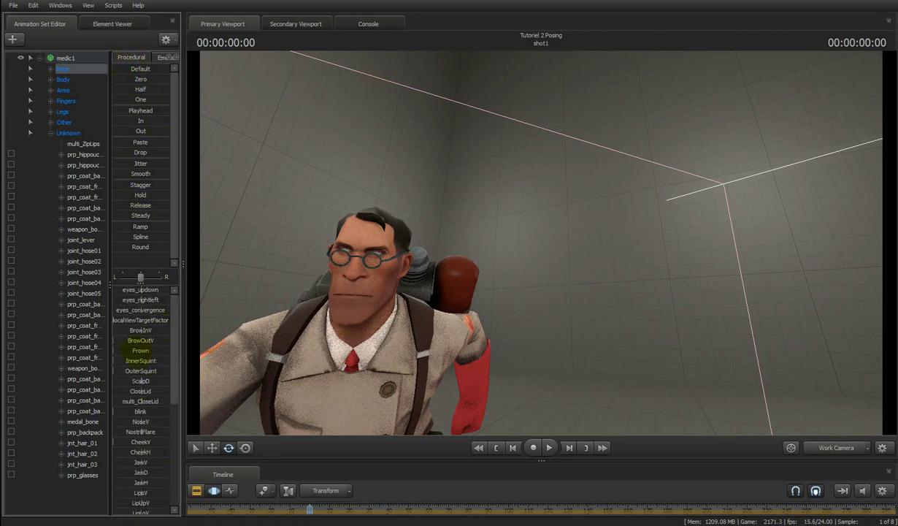
{"action": "left_click_drag", "start_coordinate": [131, 320], "coordinate": [214, 321]}
{"action": "left_click_drag", "start_coordinate": [574, 275], "coordinate": [541, 243]}
{"action": "key", "text": "a"}
{"action": "key", "text": "d"}
{"action": "left_click_drag", "start_coordinate": [541, 243], "coordinate": [541, 242]}
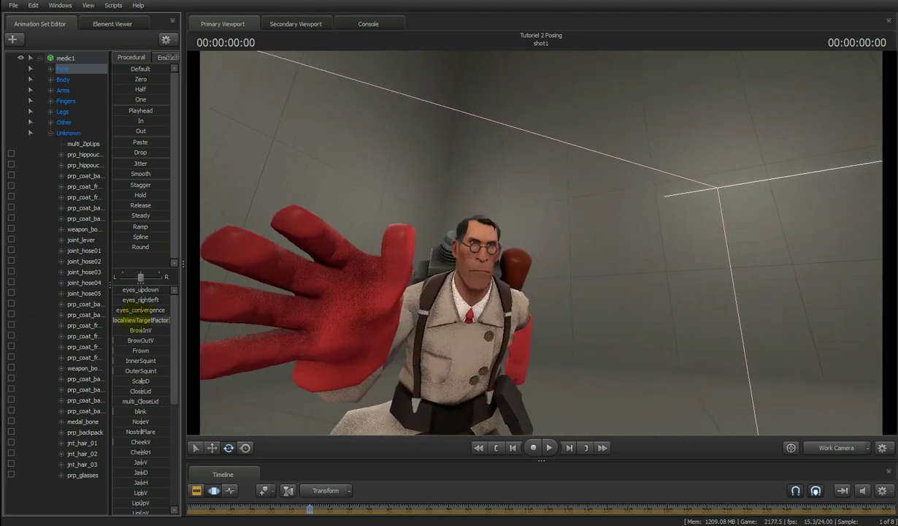
- Lower the CloseLid slider to widen the medic's eyes, and raise the BrowInV slider
{"action": "scroll", "coordinate": [138, 384], "scroll_direction": "down", "scroll_amount": 1}
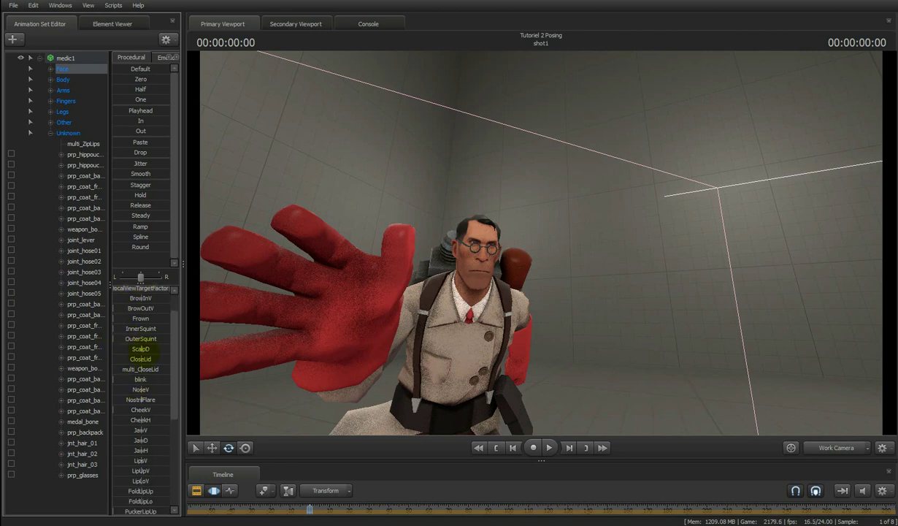
{"action": "scroll", "coordinate": [140, 365], "scroll_direction": "up", "scroll_amount": 1}
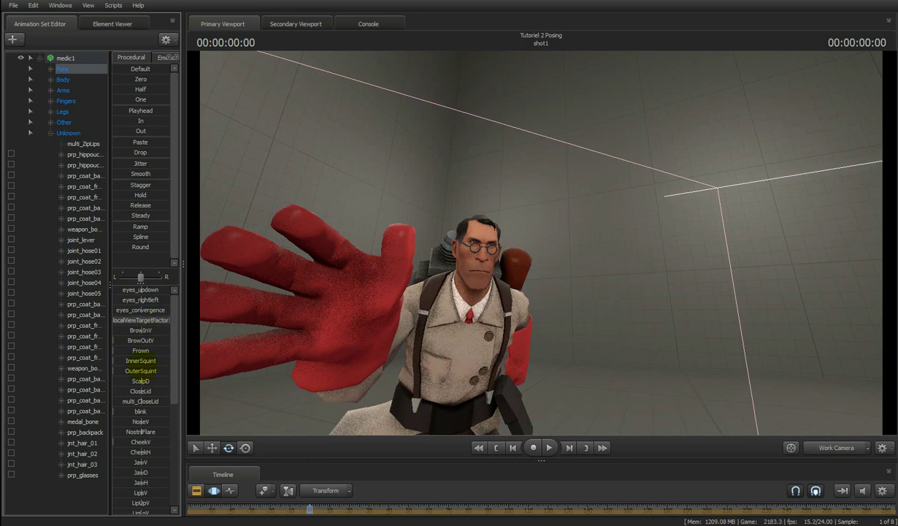
{"action": "scroll", "coordinate": [138, 373], "scroll_direction": "down", "scroll_amount": 1}
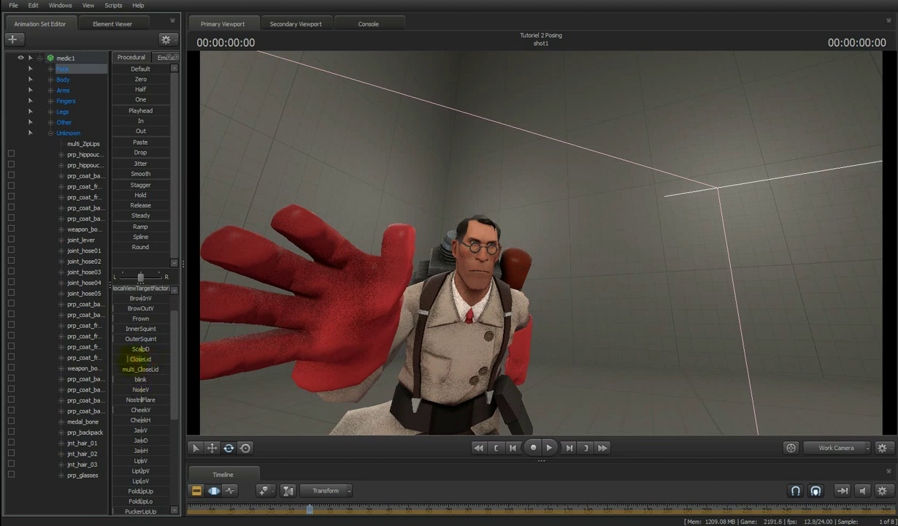
{"action": "left_click_drag", "start_coordinate": [541, 243], "coordinate": [541, 242]}
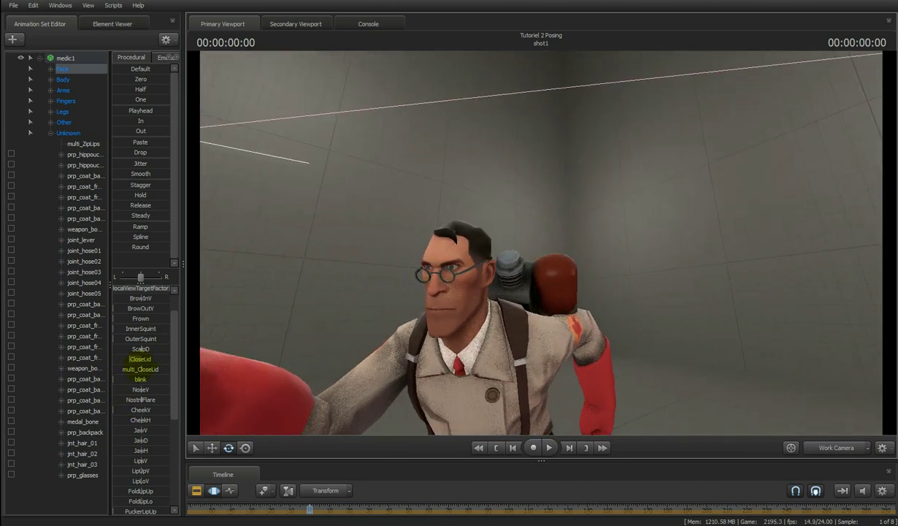
{"action": "scroll", "coordinate": [141, 361], "scroll_direction": "up", "scroll_amount": 1}
{"action": "left_click", "coordinate": [141, 330]}
{"action": "mouse_move", "coordinate": [143, 330]}
{"action": "left_mouse_down"}
{"action": "mouse_move", "coordinate": [131, 331]}
{"action": "mouse_move", "coordinate": [155, 330]}
{"action": "left_mouse_up"}
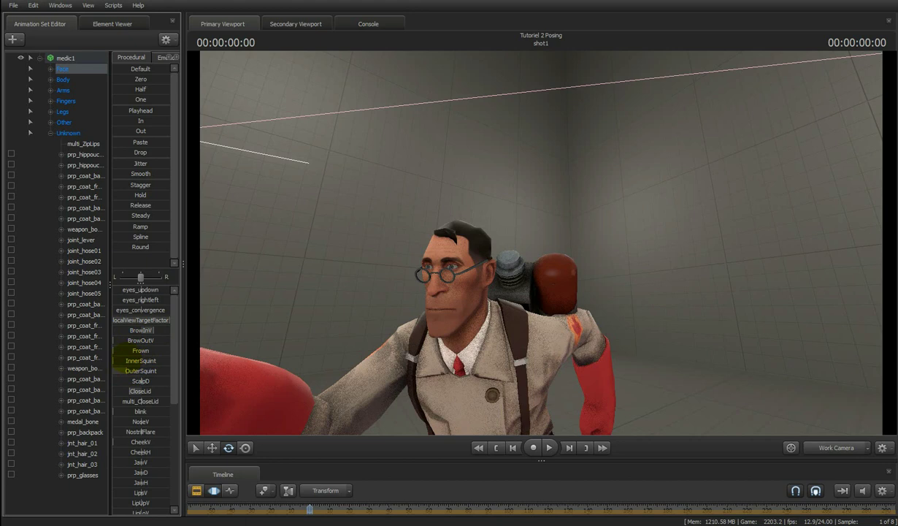
- Raise InnerSquint and OuterSquint slightly, and fine-tune CloseLid and multi_CloseLid while viewing the face through camera1
{"action": "scroll", "coordinate": [139, 361], "scroll_direction": "down", "scroll_amount": 3}
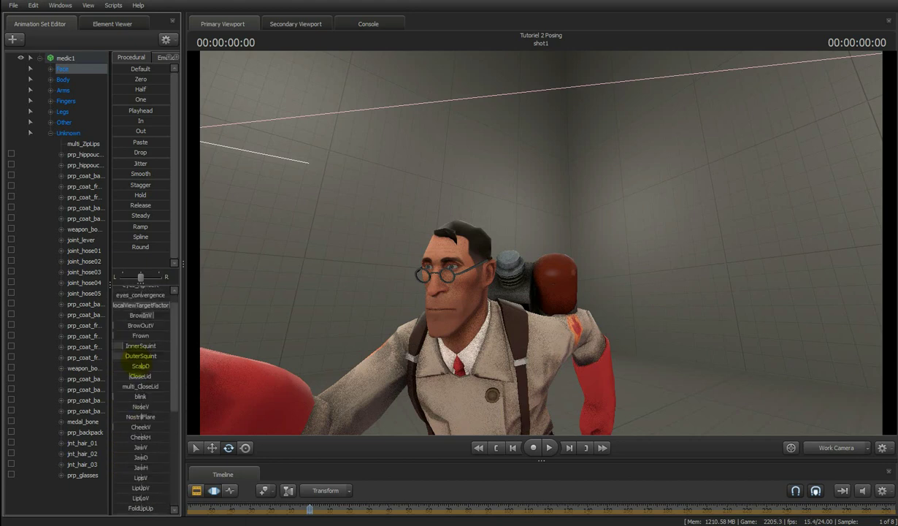
{"action": "scroll", "coordinate": [138, 365], "scroll_direction": "up", "scroll_amount": 1}
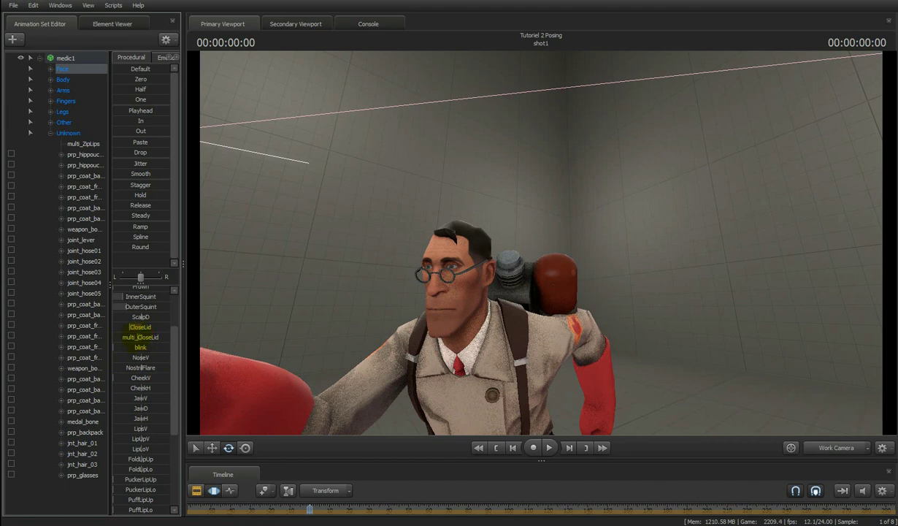
{"action": "left_click", "coordinate": [827, 446]}
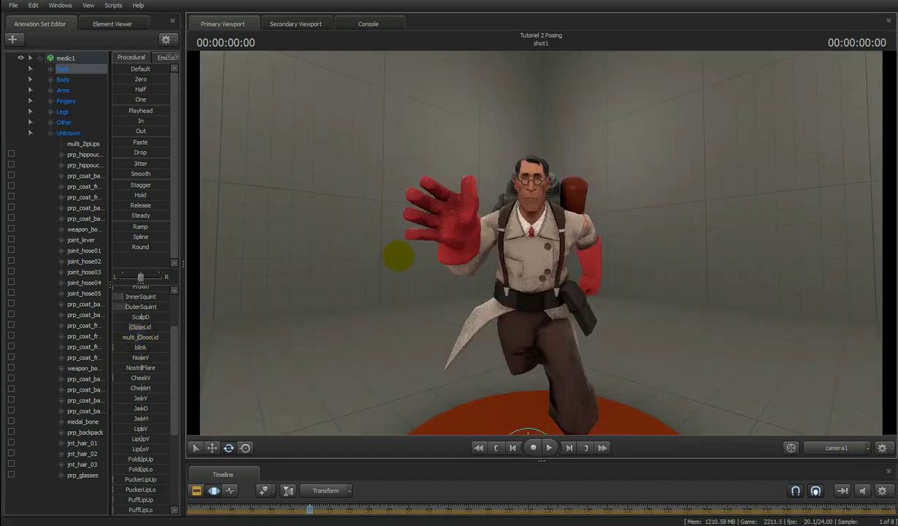
{"action": "scroll", "coordinate": [140, 354], "scroll_direction": "up", "scroll_amount": 1}
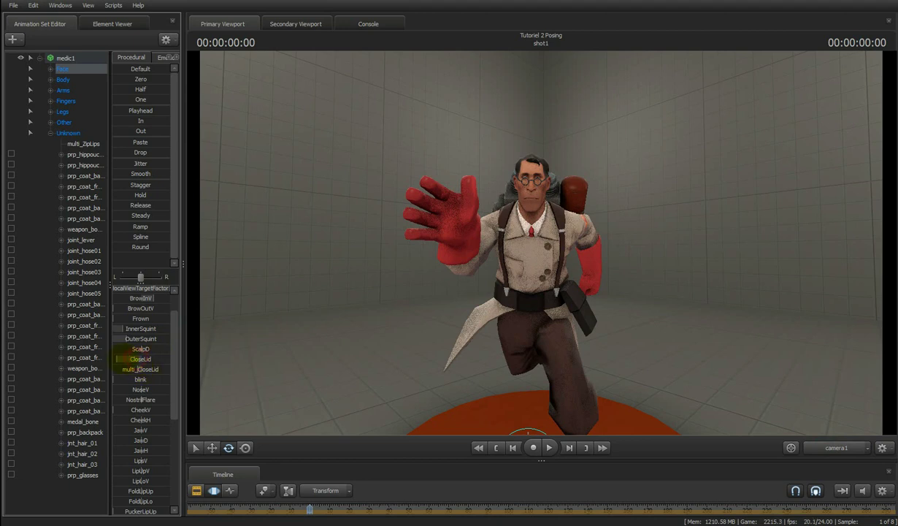
{"action": "scroll", "coordinate": [139, 399], "scroll_direction": "down", "scroll_amount": 4}
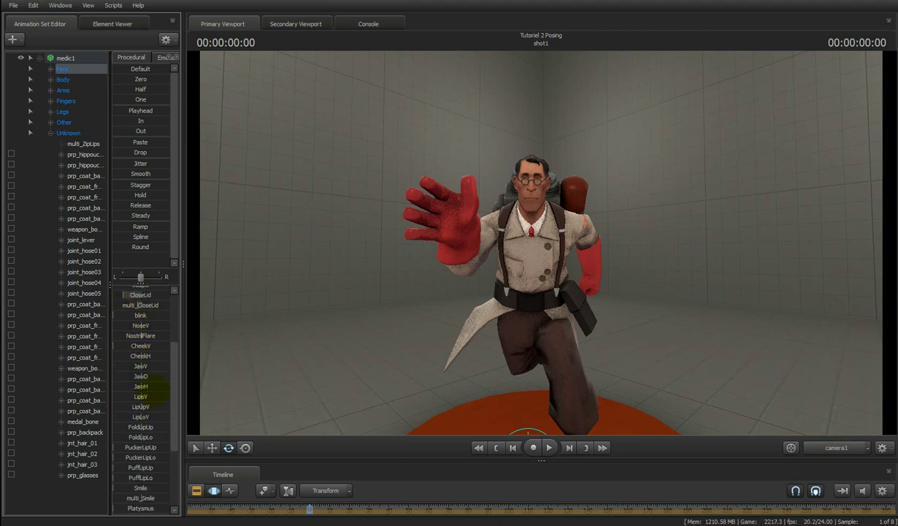
- Raise the Smile, LipsV, LipUpV and LipLoV sliders to give the medic a toothy smile
{"action": "left_click_drag", "start_coordinate": [127, 423], "coordinate": [162, 424]}
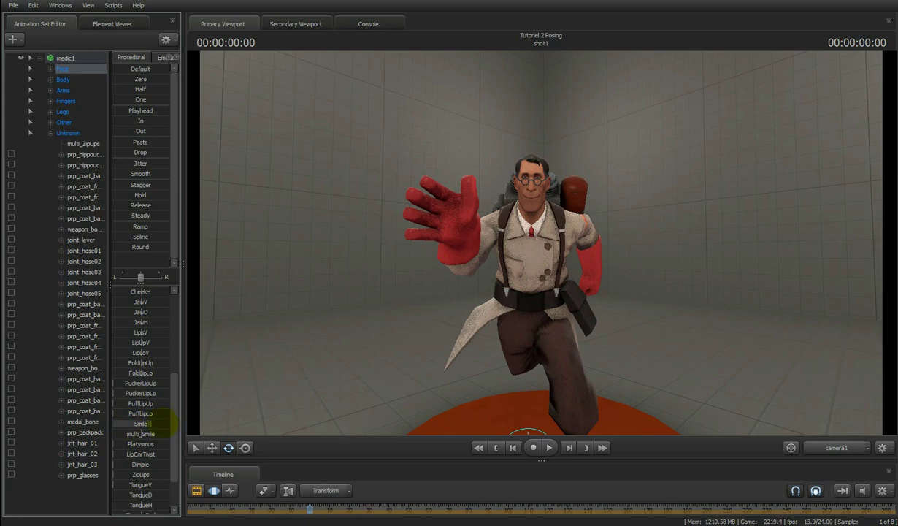
{"action": "scroll", "coordinate": [159, 376], "scroll_direction": "up", "scroll_amount": 2}
{"action": "left_click_drag", "start_coordinate": [145, 395], "coordinate": [160, 397]}
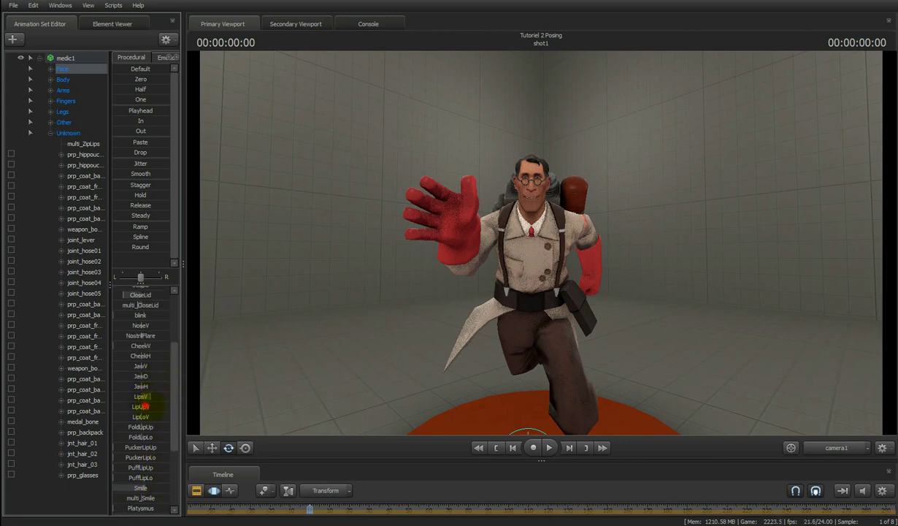
{"action": "scroll", "coordinate": [162, 415], "scroll_direction": "down", "scroll_amount": 4}
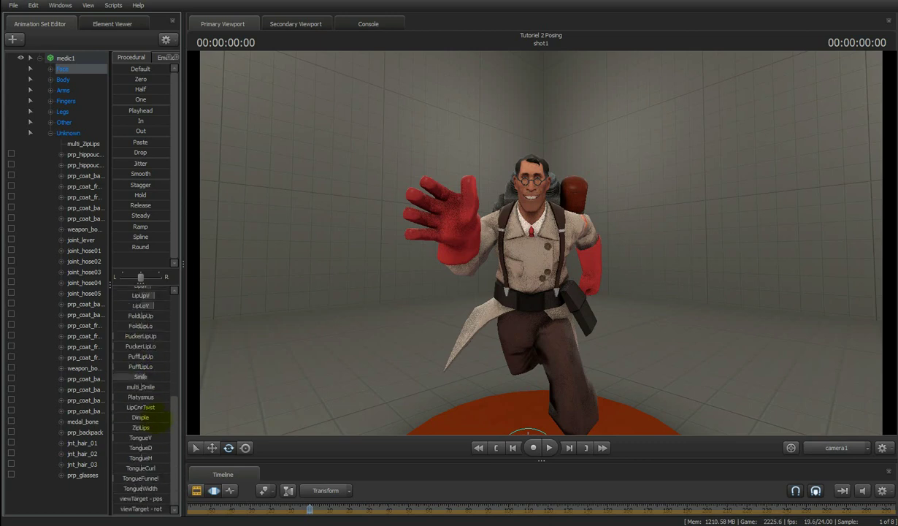
- Raise Platysmus and LipCnrTwst and lower Smile to form a grimace, viewing it through the work camera
{"action": "left_click_drag", "start_coordinate": [130, 398], "coordinate": [221, 397]}
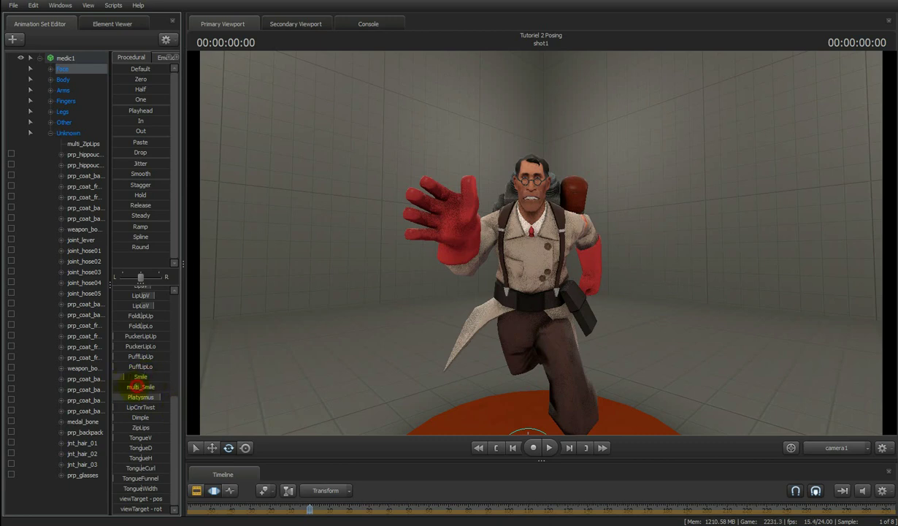
{"action": "left_click_drag", "start_coordinate": [133, 410], "coordinate": [174, 406]}
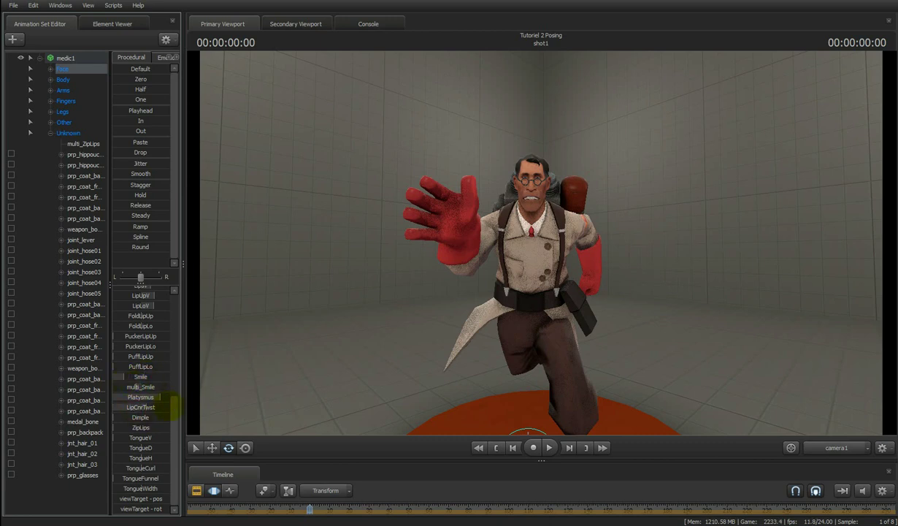
{"action": "left_click", "coordinate": [820, 448]}
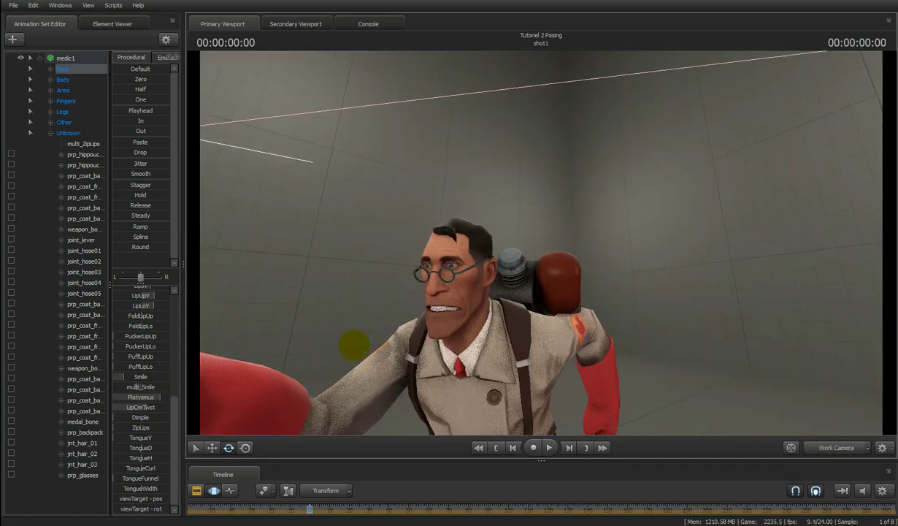
- Lower the LipsV and LipLoV sliders and raise LipUpV slightly, comparing the grimace through camera1
{"action": "scroll", "coordinate": [157, 394], "scroll_direction": "up", "scroll_amount": 3}
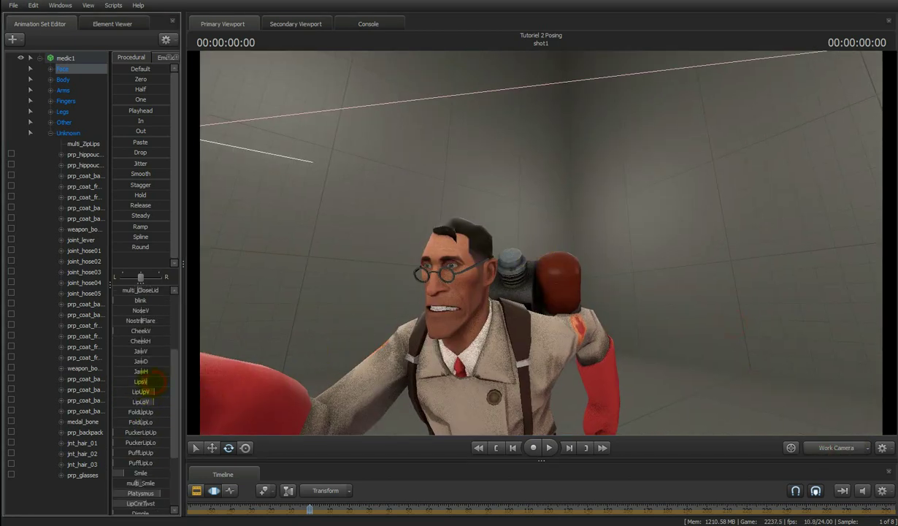
{"action": "left_click_drag", "start_coordinate": [157, 392], "coordinate": [148, 402]}
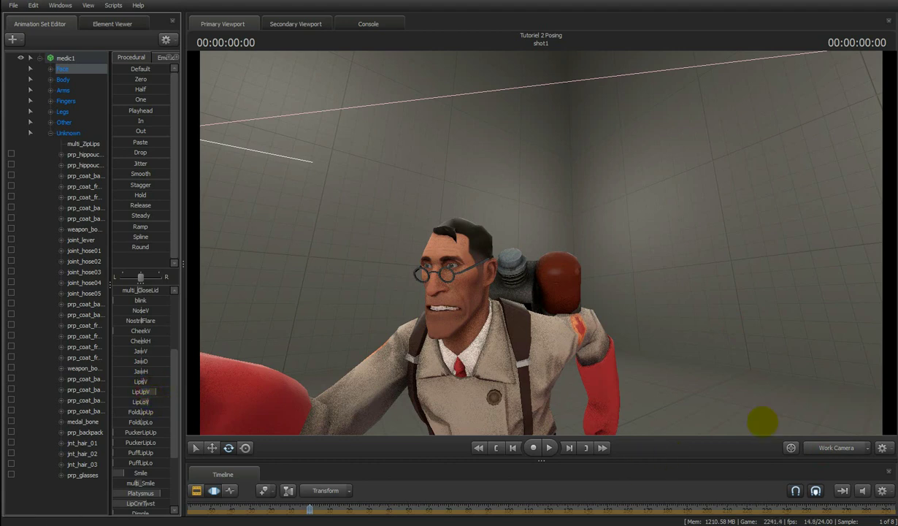
{"action": "left_click", "coordinate": [824, 446]}
{"action": "left_click", "coordinate": [824, 447]}
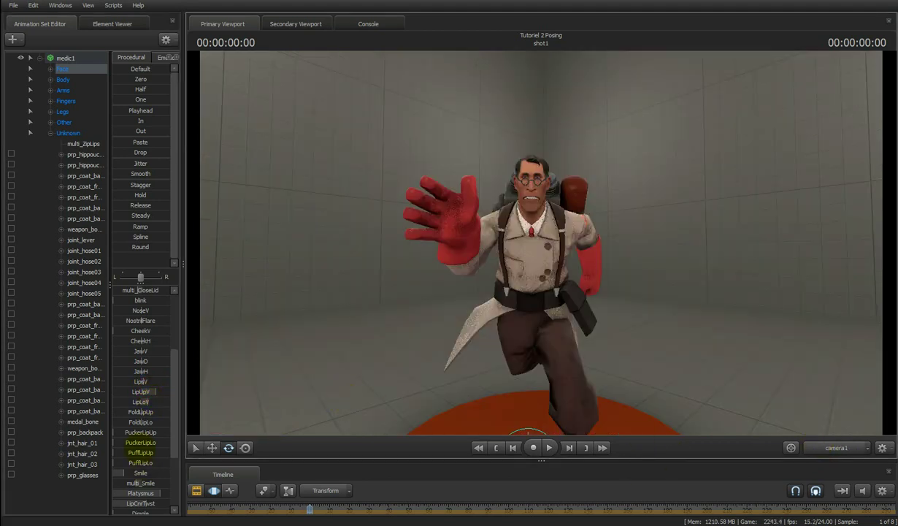
- Lower Platysmus, set Smile to its minimum, readjust multi_Smile, and open the jaw slightly with JawV
{"action": "left_click_drag", "start_coordinate": [159, 493], "coordinate": [155, 497]}
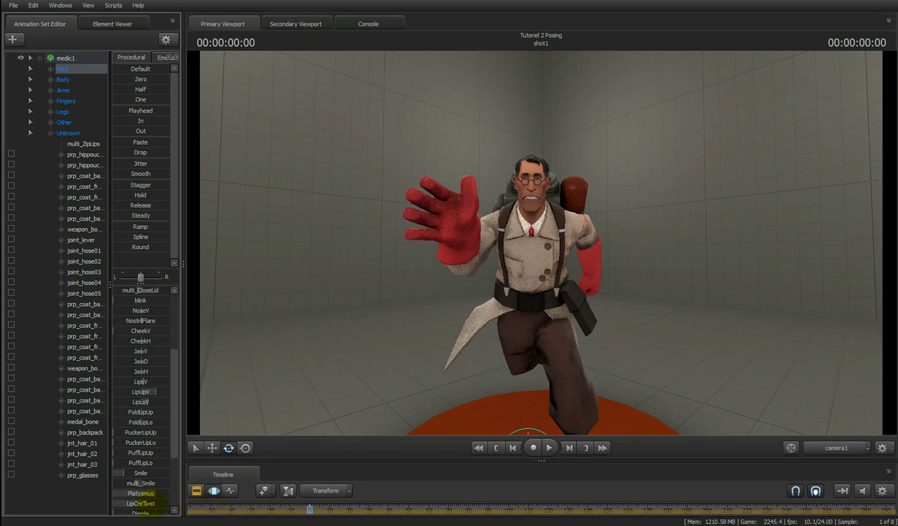
{"action": "scroll", "coordinate": [141, 478], "scroll_direction": "up", "scroll_amount": 2}
{"action": "scroll", "coordinate": [143, 464], "scroll_direction": "down", "scroll_amount": 3}
{"action": "left_click_drag", "start_coordinate": [135, 452], "coordinate": [115, 455]}
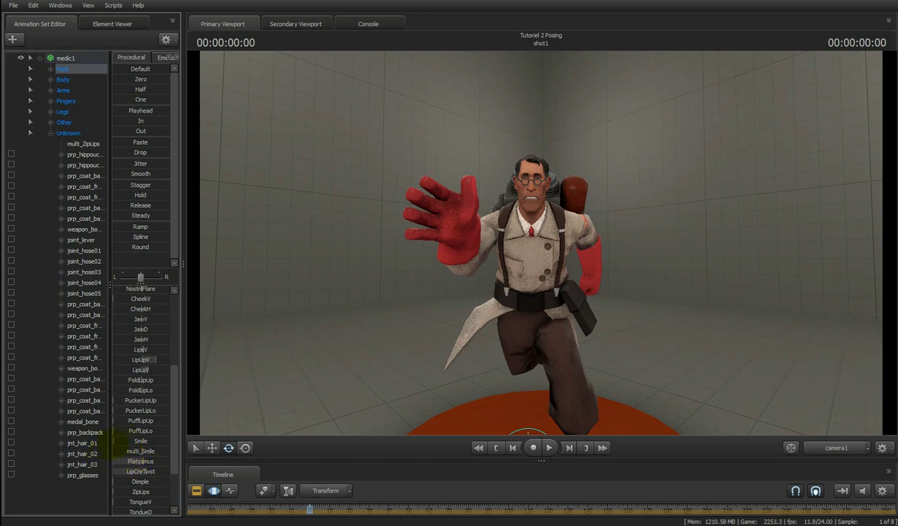
{"action": "scroll", "coordinate": [139, 422], "scroll_direction": "up", "scroll_amount": 2}
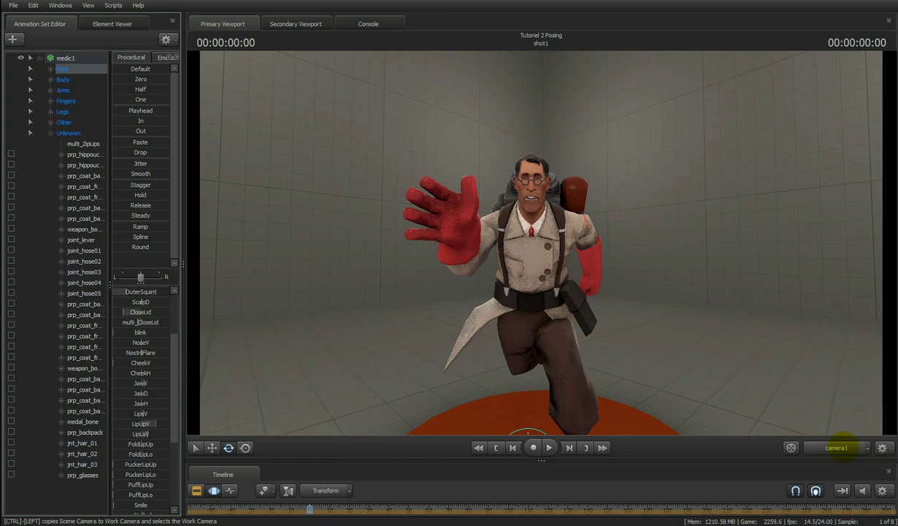
- Select the whole medic1 model and examine the running pose from several angles with the work camera, ending in the camera1 view
{"action": "left_click", "coordinate": [832, 445]}
{"action": "left_click_drag", "start_coordinate": [742, 293], "coordinate": [543, 245]}
{"action": "left_click", "coordinate": [71, 59]}
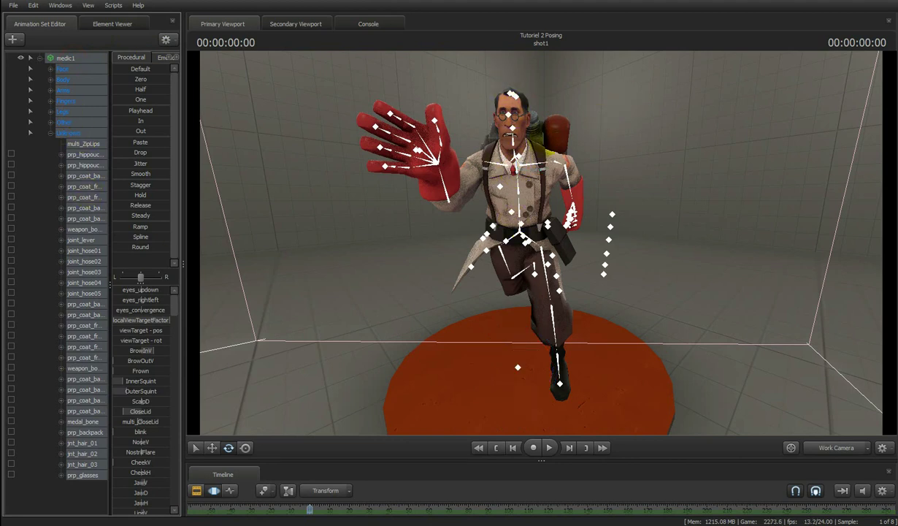
{"action": "left_click_drag", "start_coordinate": [718, 103], "coordinate": [718, 103]}
{"action": "left_click_drag", "start_coordinate": [541, 242], "coordinate": [541, 242]}
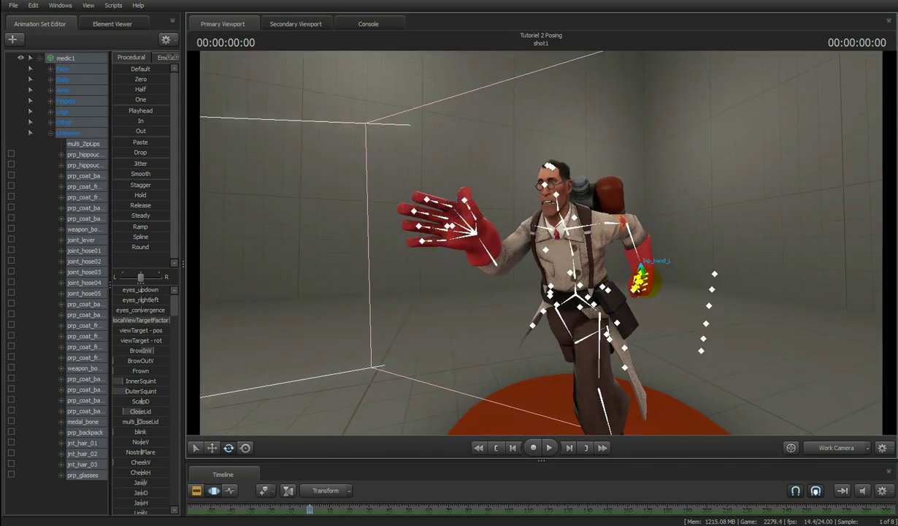
{"action": "left_click_drag", "start_coordinate": [691, 325], "coordinate": [540, 243]}
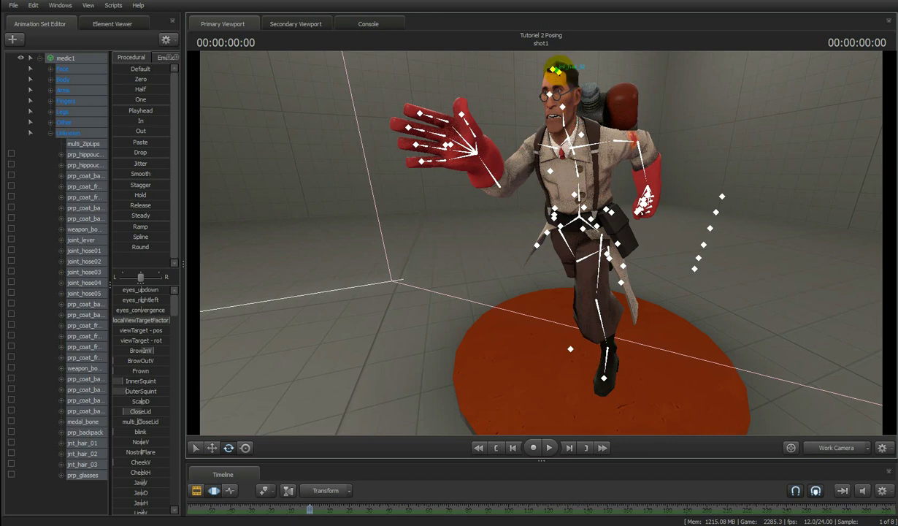
{"action": "left_click_drag", "start_coordinate": [687, 104], "coordinate": [541, 241]}
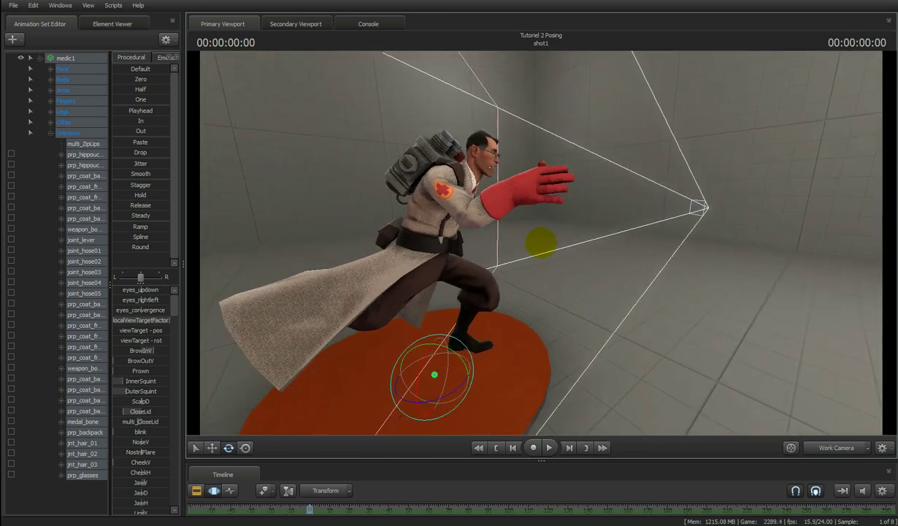
{"action": "left_click", "coordinate": [836, 447]}
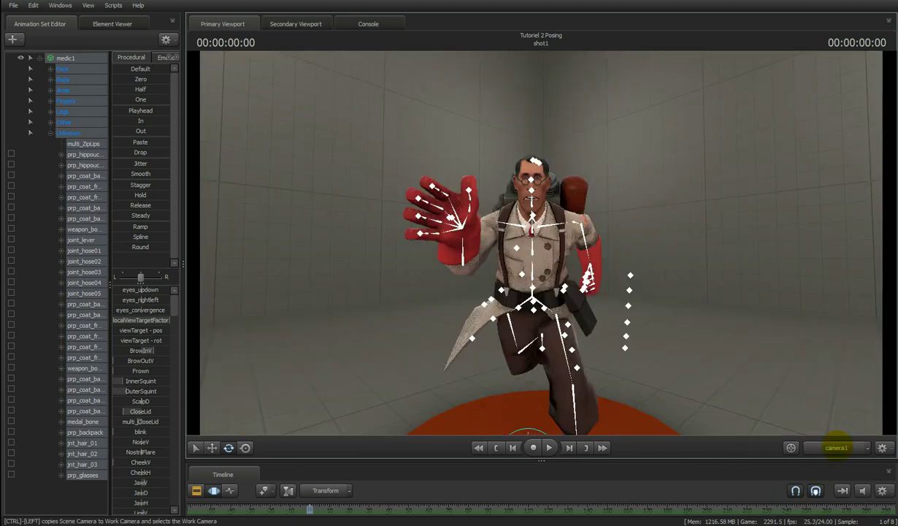
- Create an animation set for a new light, and position the light behind the medic, aimed at his back
{"action": "left_click", "coordinate": [12, 39]}
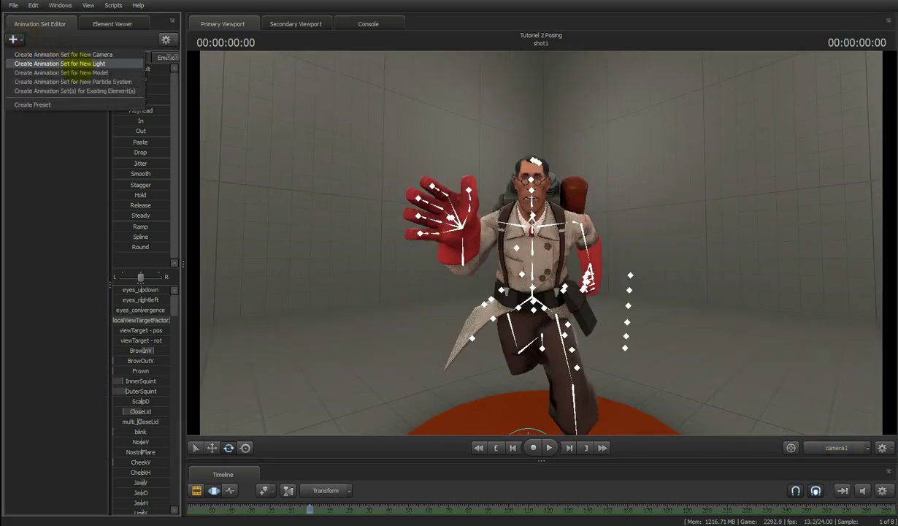
{"action": "left_click", "coordinate": [62, 64]}
{"action": "left_click_drag", "start_coordinate": [58, 70], "coordinate": [613, 157]}
{"action": "left_click_drag", "start_coordinate": [613, 157], "coordinate": [538, 244]}
{"action": "right_click", "coordinate": [537, 245]}
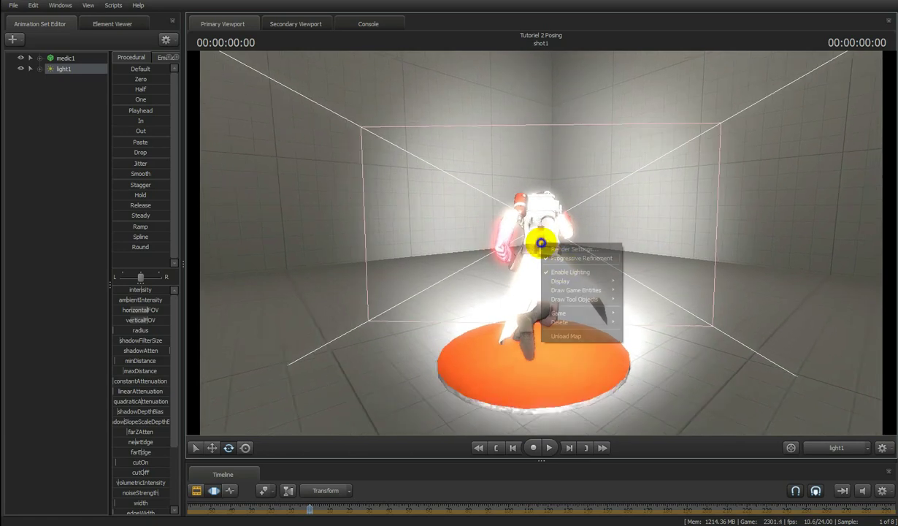
- Enable volumetrics on light1, and check the lighting through the work camera and camera1
{"action": "right_click", "coordinate": [86, 70]}
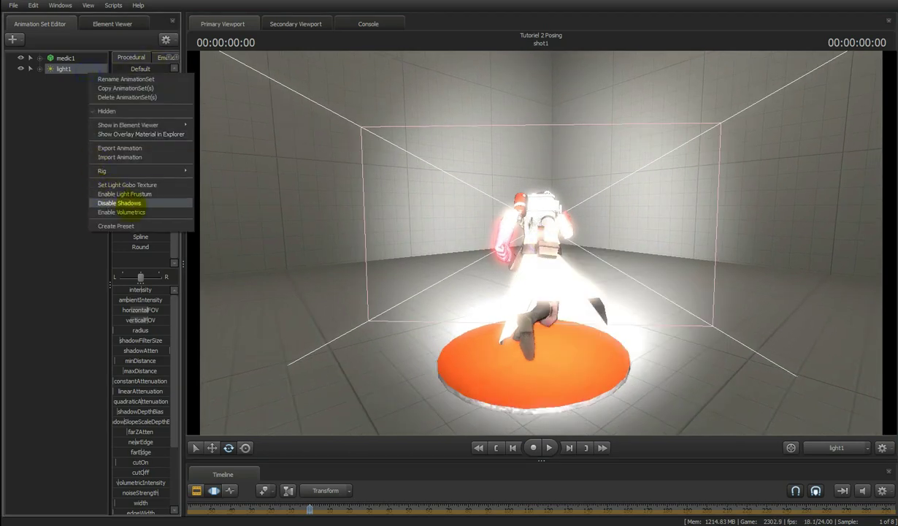
{"action": "left_click", "coordinate": [132, 210]}
{"action": "left_click", "coordinate": [840, 446]}
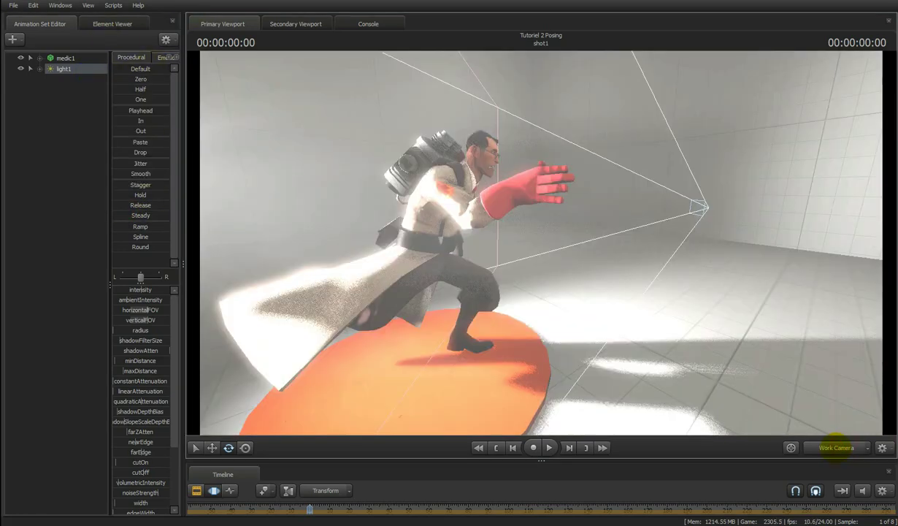
{"action": "left_click", "coordinate": [840, 446]}
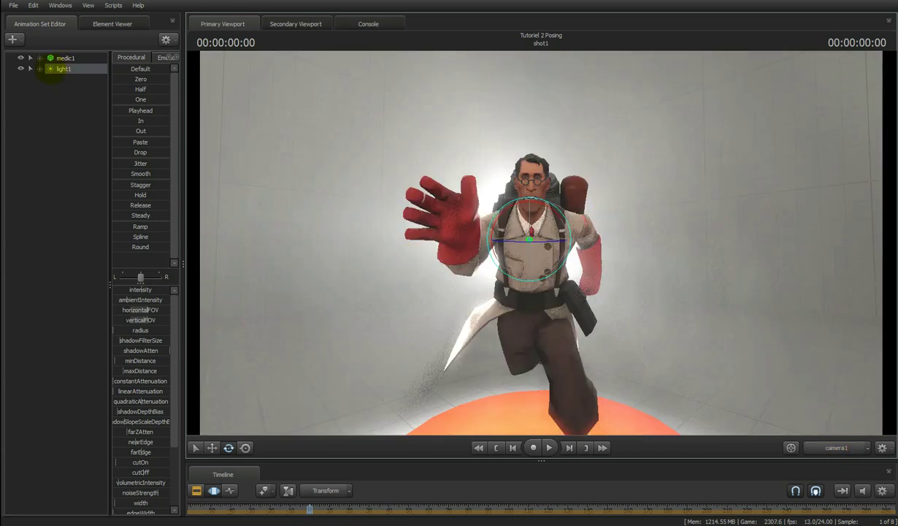
- Nudge light1 slightly sideways behind the medic, and tint it red by reducing color_green and color_blue to their minimum
{"action": "key", "text": "w"}
{"action": "left_click_drag", "start_coordinate": [529, 240], "coordinate": [535, 240]}
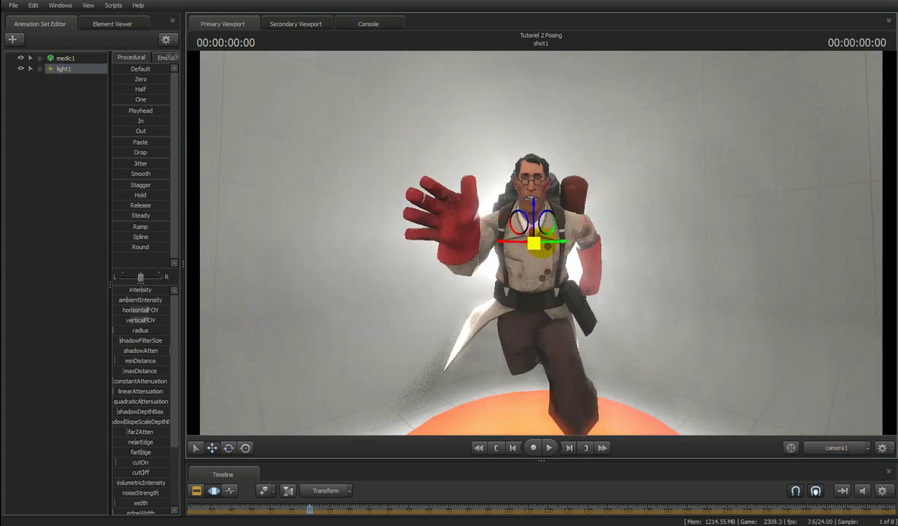
{"action": "left_click_drag", "start_coordinate": [174, 323], "coordinate": [173, 387]}
{"action": "left_click_drag", "start_coordinate": [155, 465], "coordinate": [109, 469]}
{"action": "scroll", "coordinate": [120, 468], "scroll_direction": "up", "scroll_amount": 1}
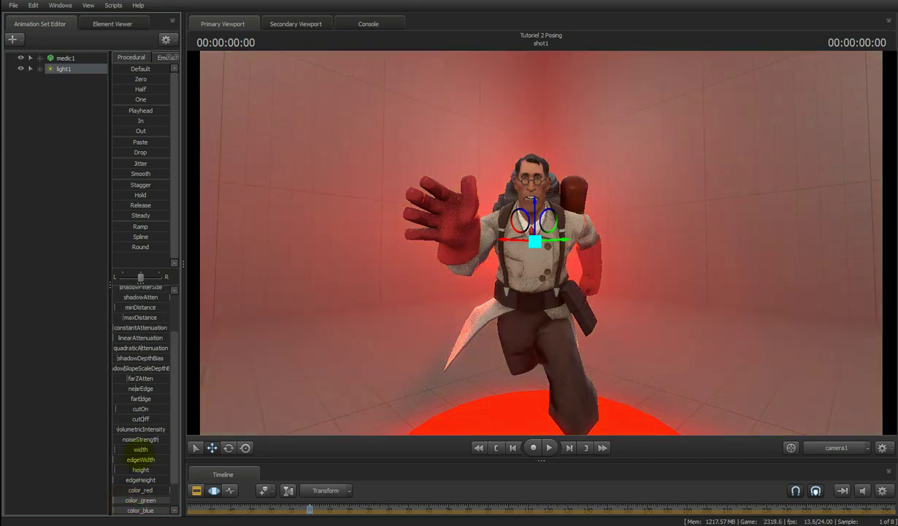
- Raise light1's volumetricIntensity and shift the light slightly sideways and down behind the medic
{"action": "mouse_move", "coordinate": [128, 425]}
{"action": "left_mouse_down"}
{"action": "mouse_move", "coordinate": [171, 439]}
{"action": "mouse_move", "coordinate": [134, 429]}
{"action": "left_mouse_up"}
{"action": "mouse_move", "coordinate": [535, 241]}
{"action": "left_mouse_down"}
{"action": "mouse_move", "coordinate": [555, 248]}
{"action": "mouse_move", "coordinate": [546, 247]}
{"action": "left_mouse_up"}
{"action": "left_click_drag", "start_coordinate": [130, 429], "coordinate": [139, 429]}
{"action": "scroll", "coordinate": [140, 419], "scroll_direction": "up", "scroll_amount": 3}
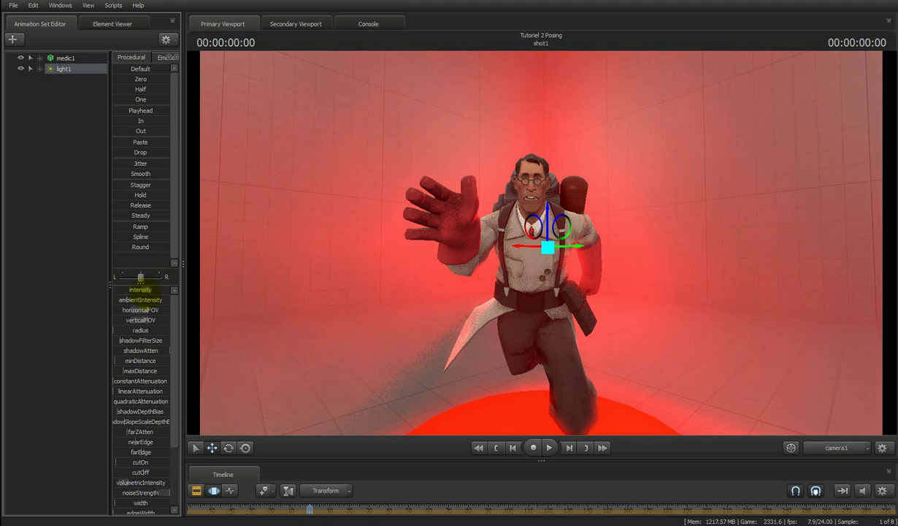
{"action": "left_click", "coordinate": [13, 39]}
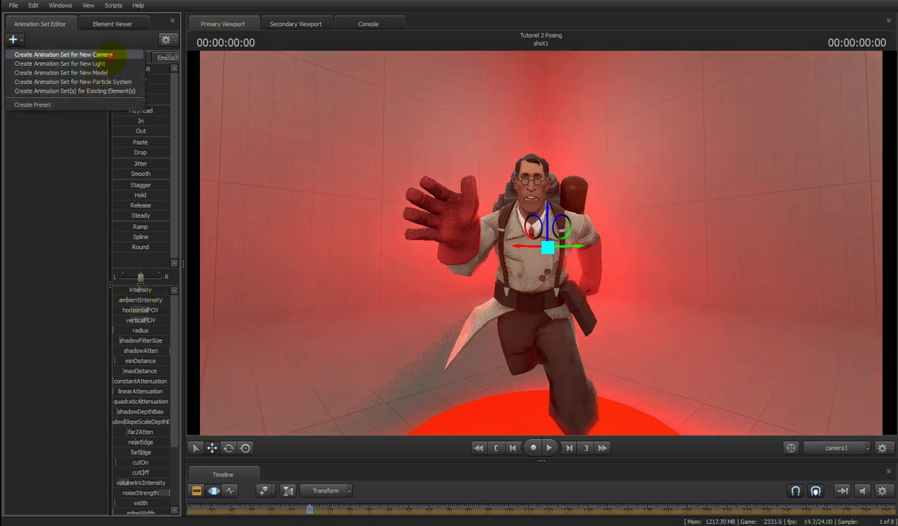
{"action": "left_click", "coordinate": [102, 55]}
{"action": "left_click", "coordinate": [69, 79]}
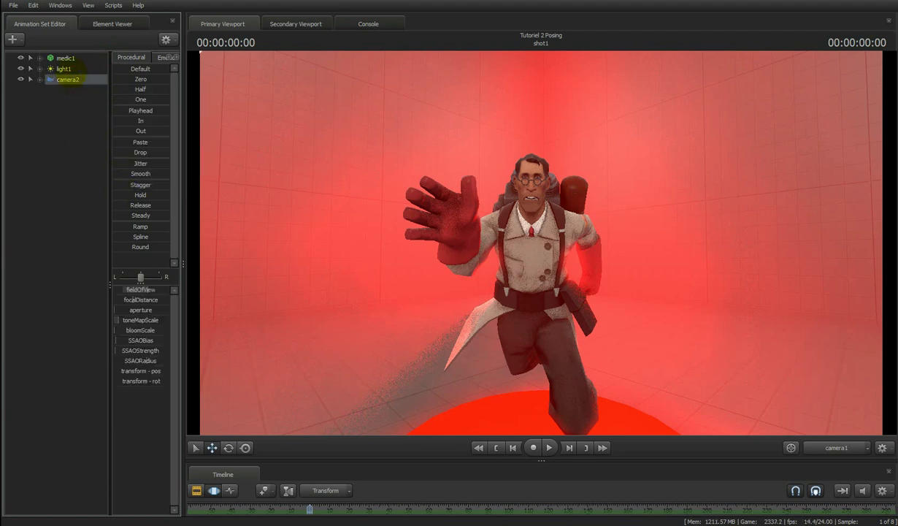
{"action": "right_click", "coordinate": [66, 81]}
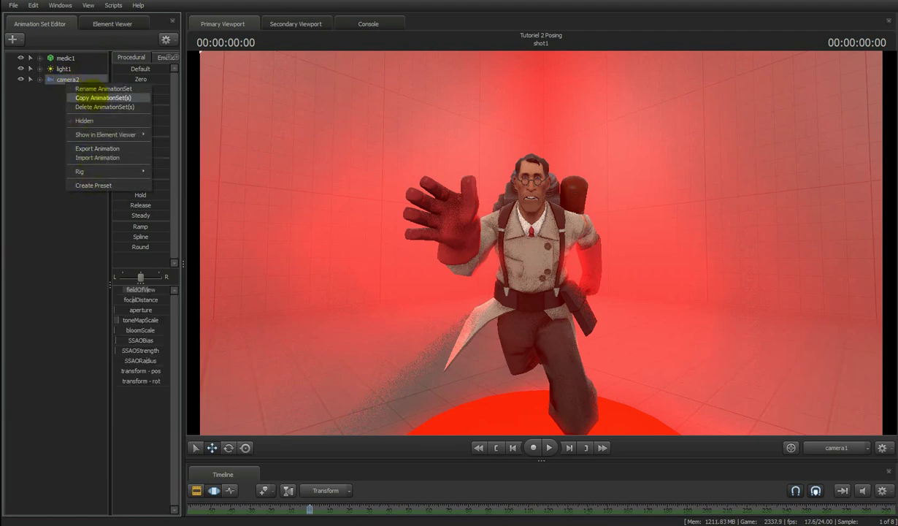
{"action": "left_click", "coordinate": [102, 106]}
- Create an animation set for the existing camera1 element and select it
{"action": "left_click", "coordinate": [12, 39]}
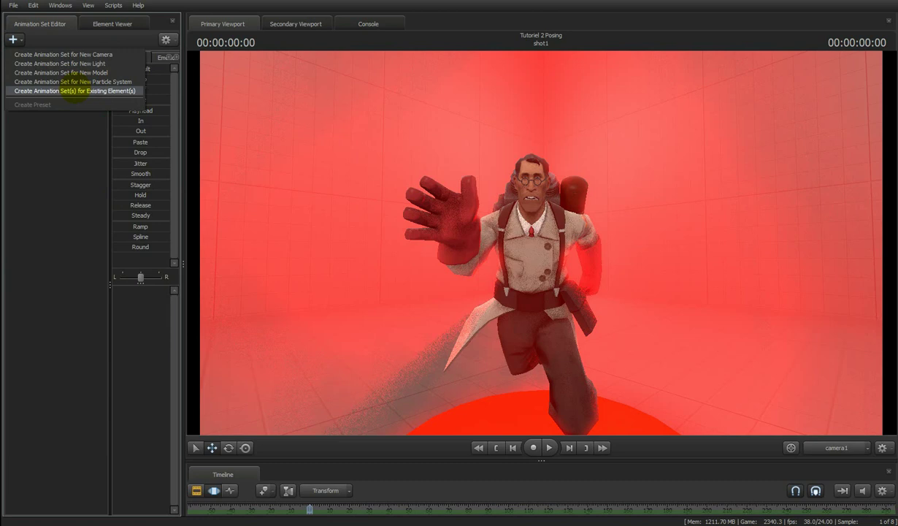
{"action": "left_click", "coordinate": [75, 89]}
{"action": "left_click", "coordinate": [387, 195]}
{"action": "left_click", "coordinate": [459, 326]}
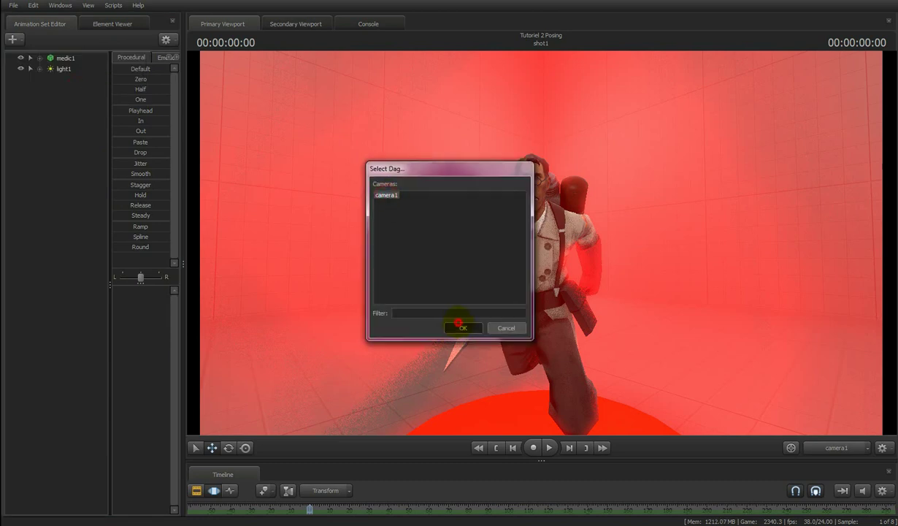
{"action": "left_click", "coordinate": [74, 80]}
- Show camera1's Camera element properties and set its sampling quality value to 15
{"action": "left_click", "coordinate": [117, 24]}
{"action": "left_click", "coordinate": [41, 23]}
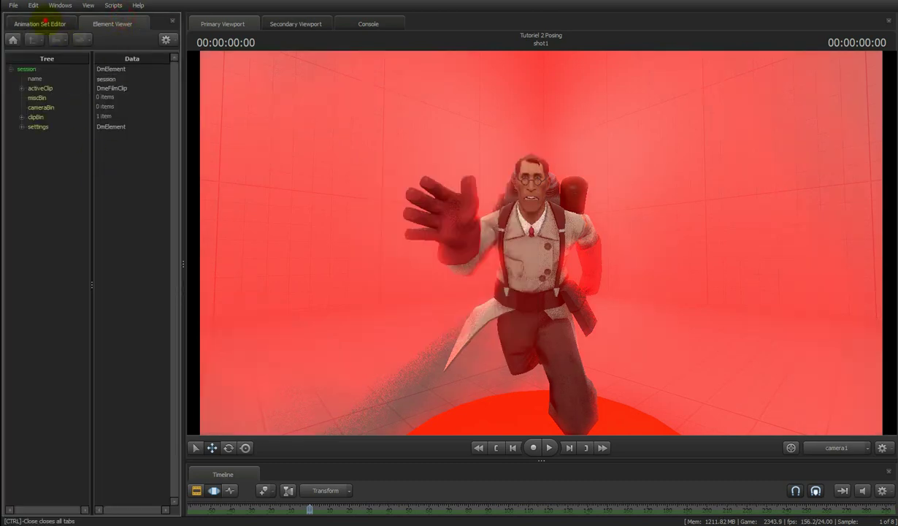
{"action": "right_click", "coordinate": [62, 79]}
{"action": "right_click", "coordinate": [62, 79]}
{"action": "mouse_move", "coordinate": [127, 131]}
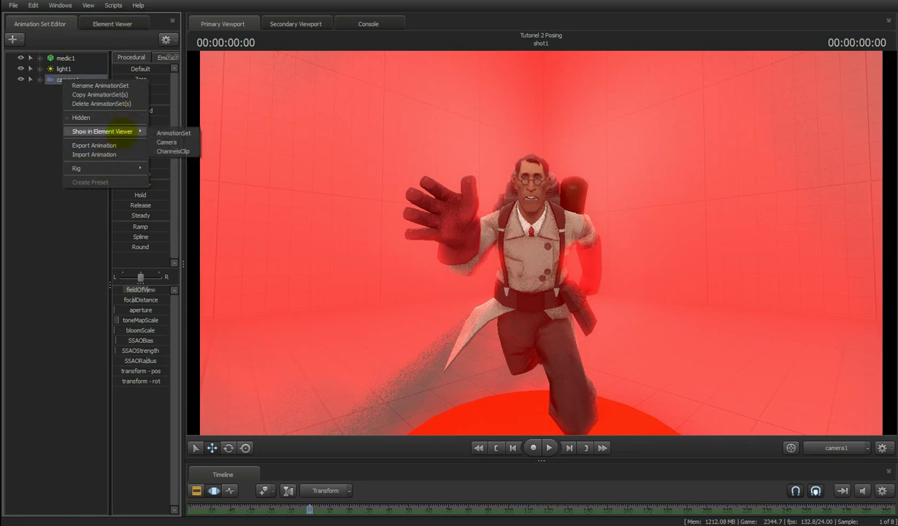
{"action": "left_click", "coordinate": [166, 143]}
{"action": "left_click", "coordinate": [117, 260]}
{"action": "type", "text": "15"}
{"action": "key", "text": "Return"}
{"action": "left_click", "coordinate": [44, 23]}
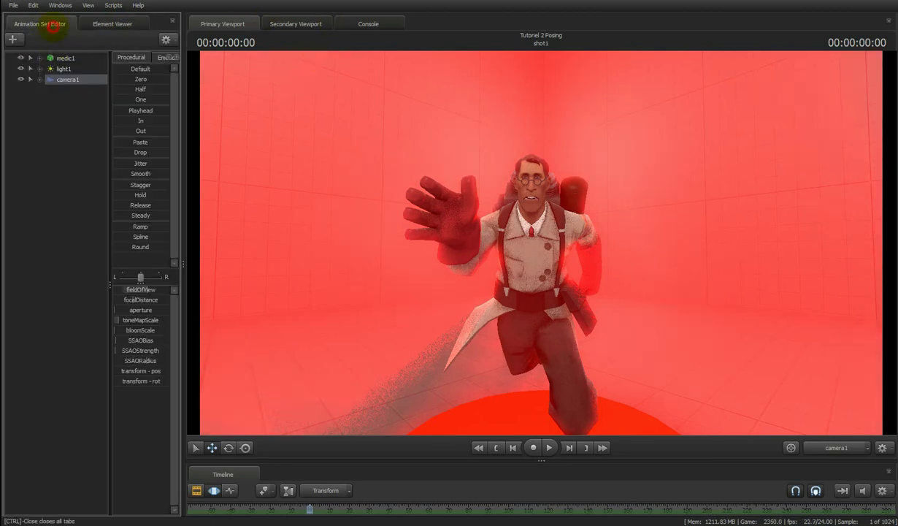
- Adjust camera1's focalDistance and raise its aperture to about the middle of its range, staying in the clip editor
{"action": "mouse_move", "coordinate": [135, 300]}
{"action": "left_mouse_down"}
{"action": "mouse_move", "coordinate": [132, 310]}
{"action": "mouse_move", "coordinate": [143, 309]}
{"action": "left_mouse_up"}
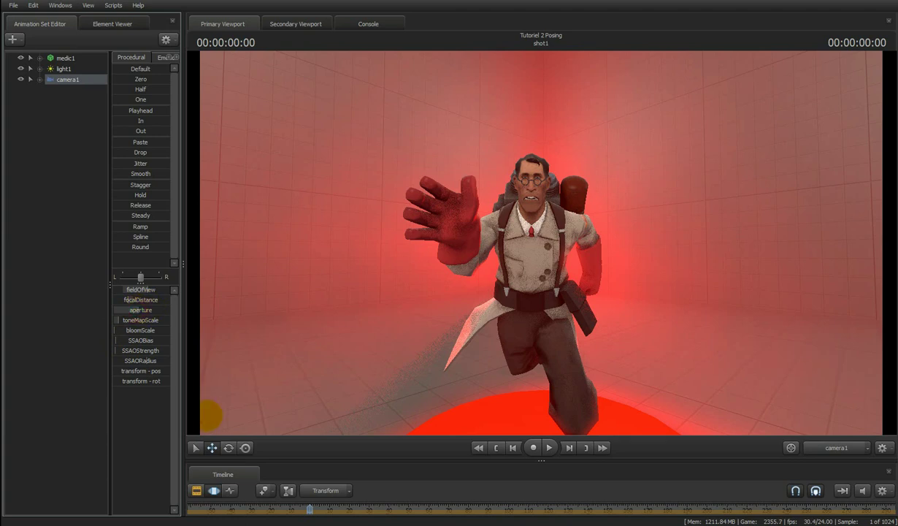
{"action": "left_click", "coordinate": [213, 491]}
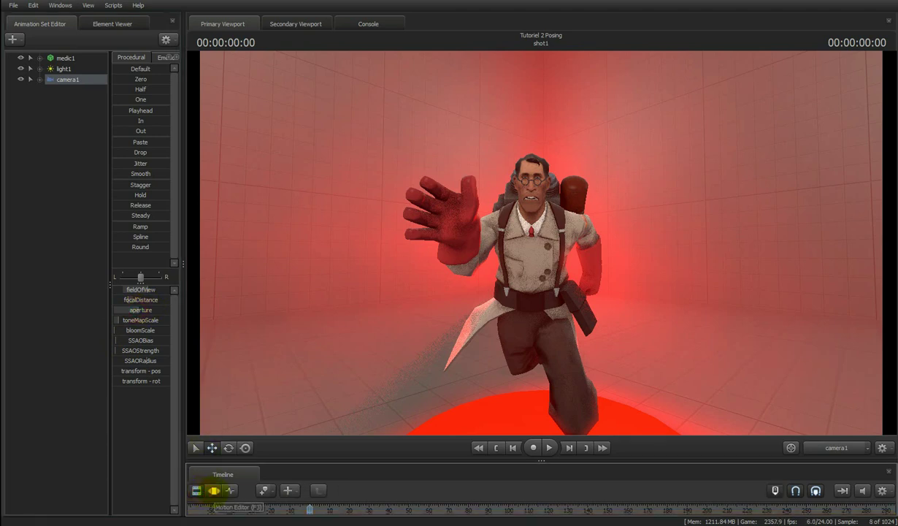
{"action": "left_click", "coordinate": [213, 491]}
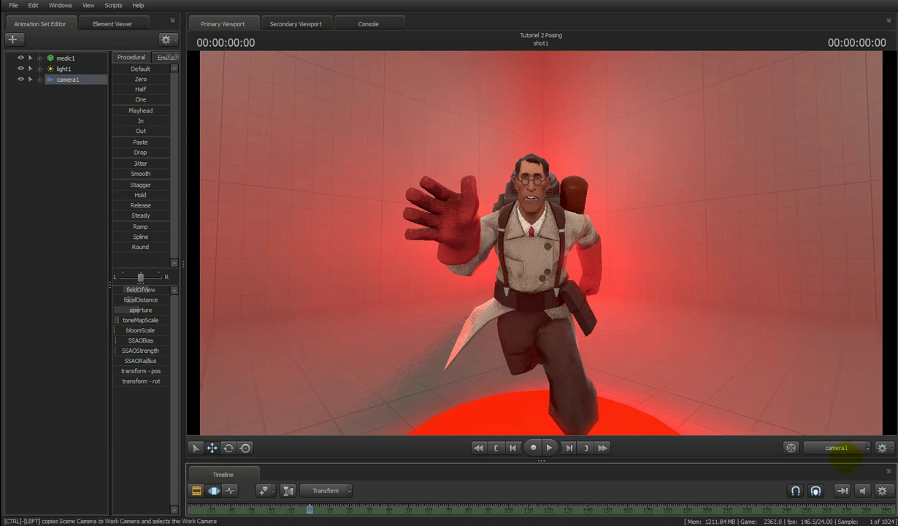
- Start a poster export of the shot and save the modified session
{"action": "left_click", "coordinate": [13, 5]}
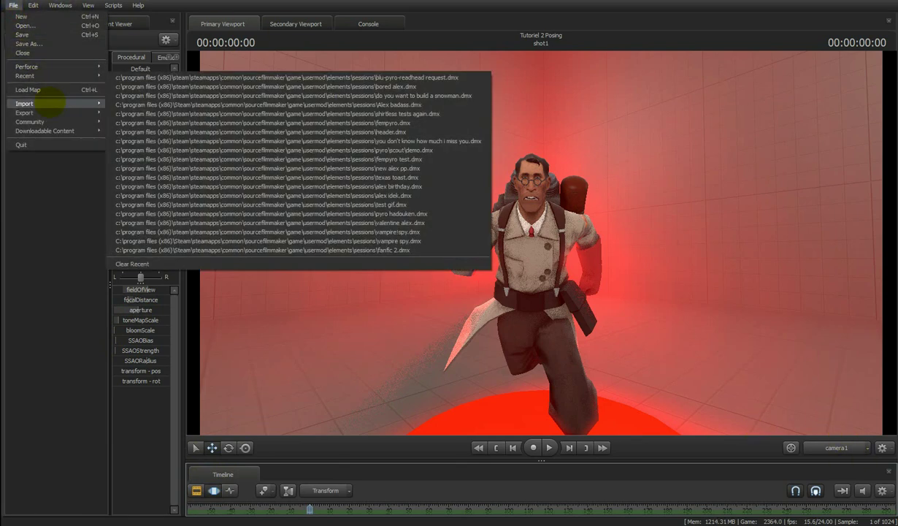
{"action": "mouse_move", "coordinate": [46, 112]}
{"action": "left_click", "coordinate": [137, 124]}
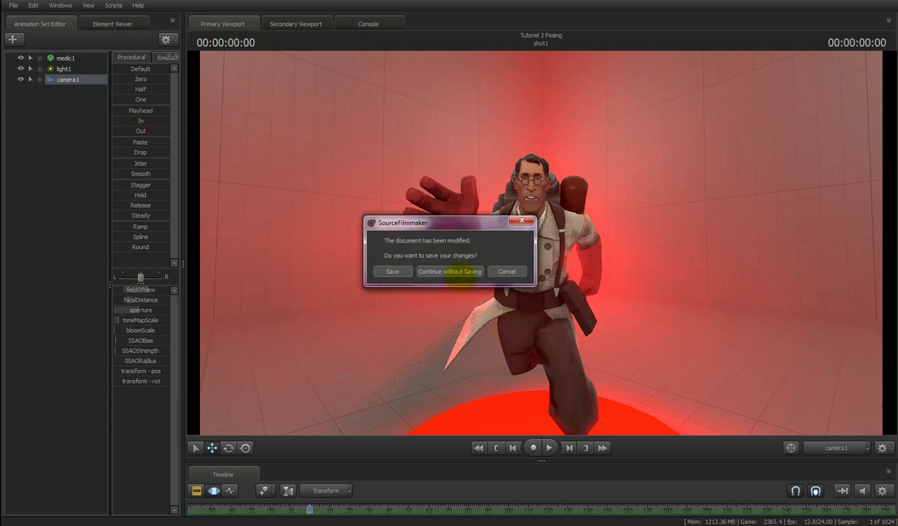
{"action": "left_click", "coordinate": [394, 270]}
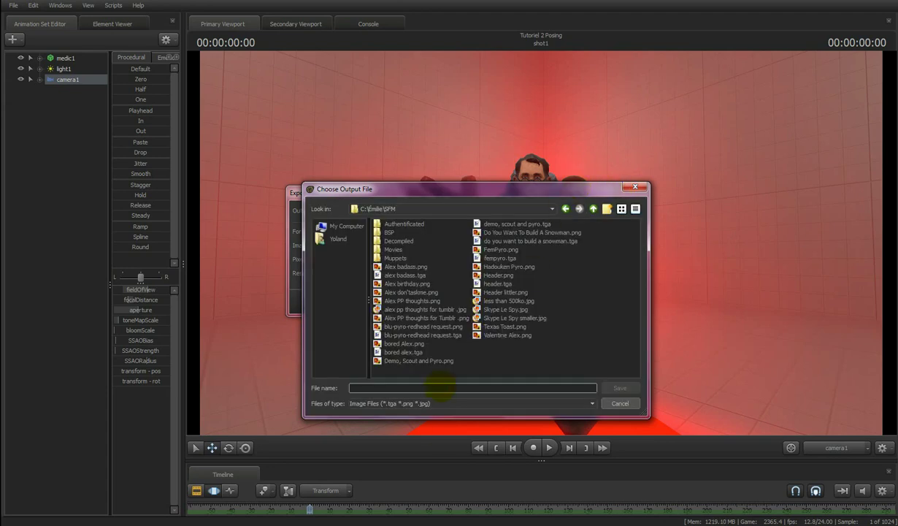
- Name the poster's output file "Tutoriel posing", choose the PNG format, and export it at 1920 by 1080 pixels
{"action": "type", "text": "Tutoriel posing"}
{"action": "key", "text": "Return"}
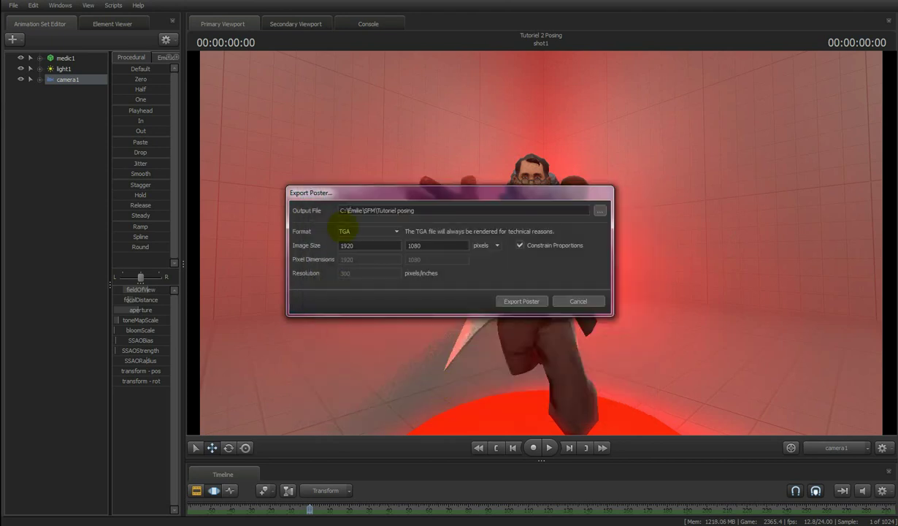
{"action": "left_click", "coordinate": [390, 231]}
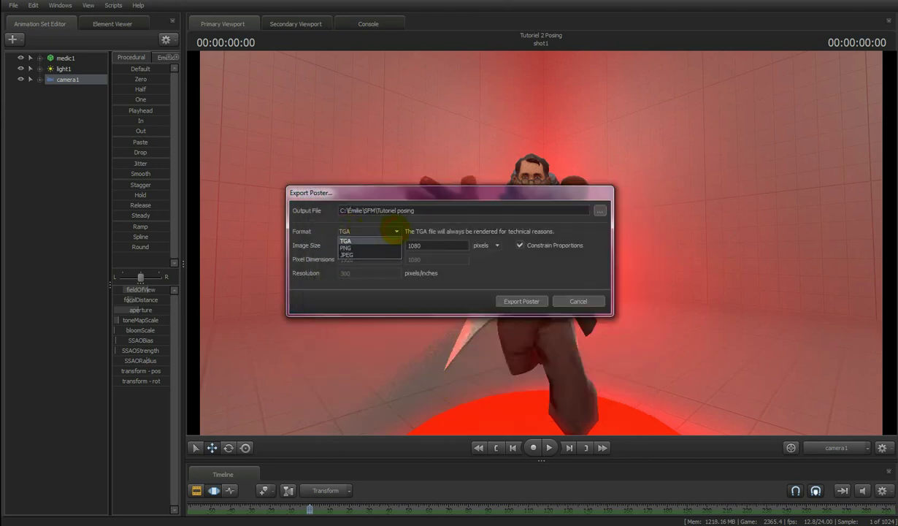
{"action": "left_click", "coordinate": [376, 246]}
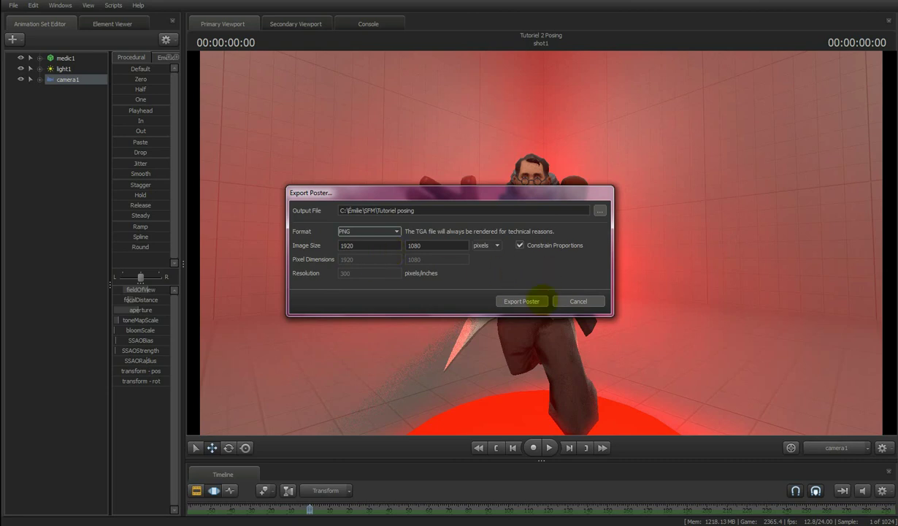
{"action": "left_click", "coordinate": [521, 301]}
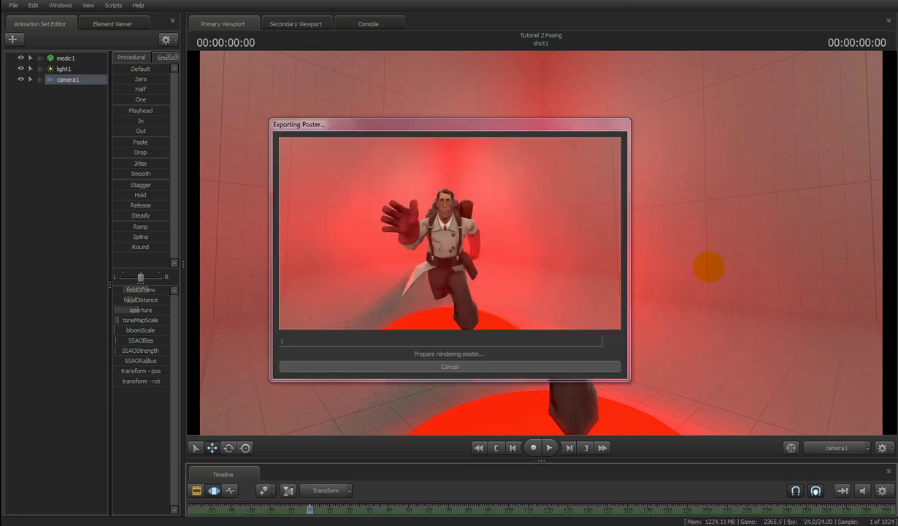